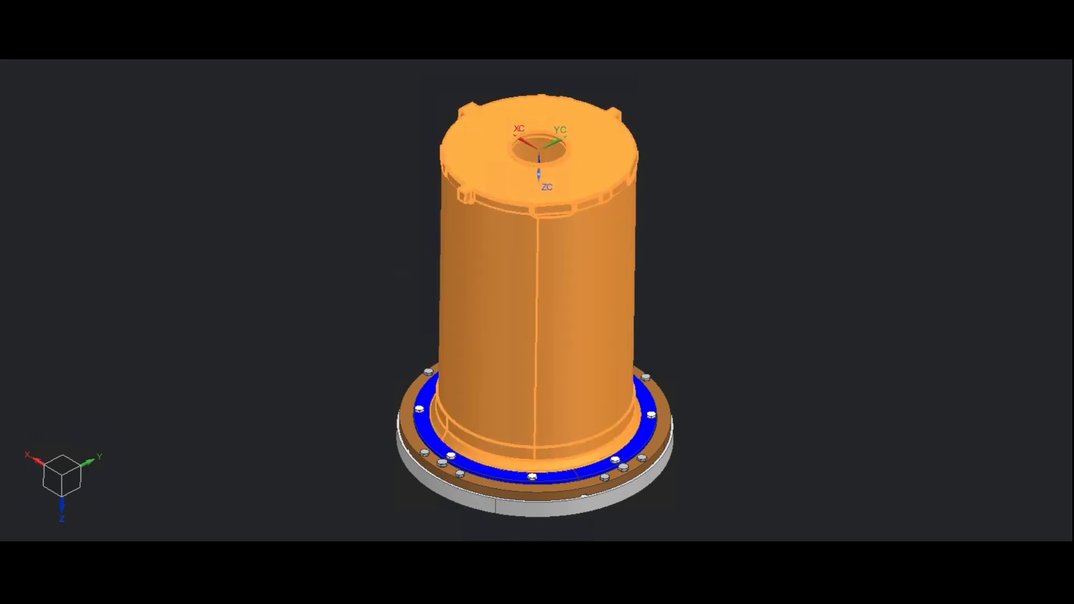
{"action": "key", "text": "Escape"}
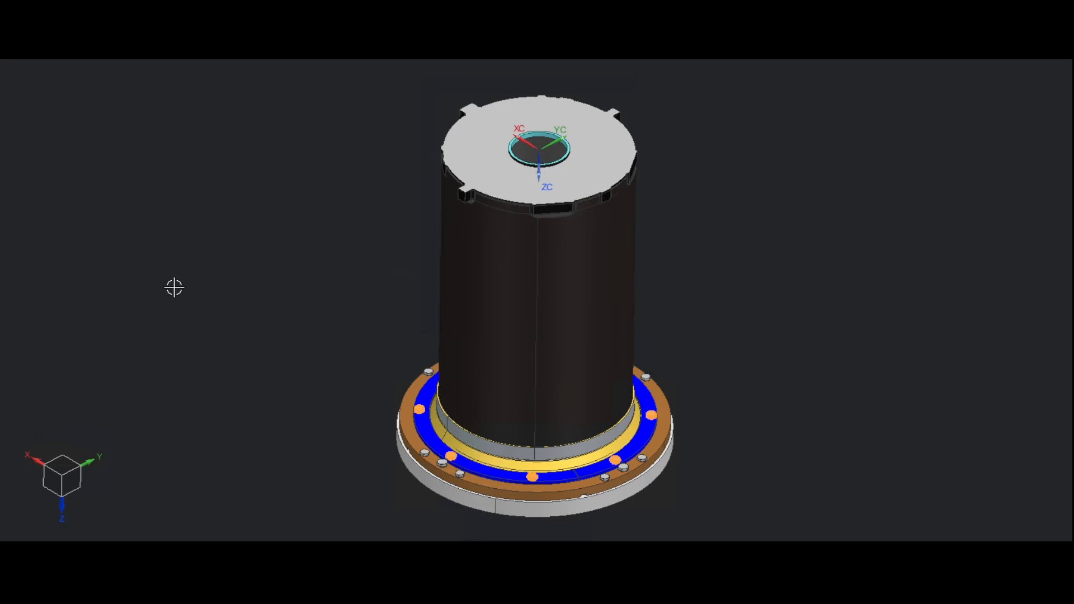
{"action": "key", "text": "Escape"}
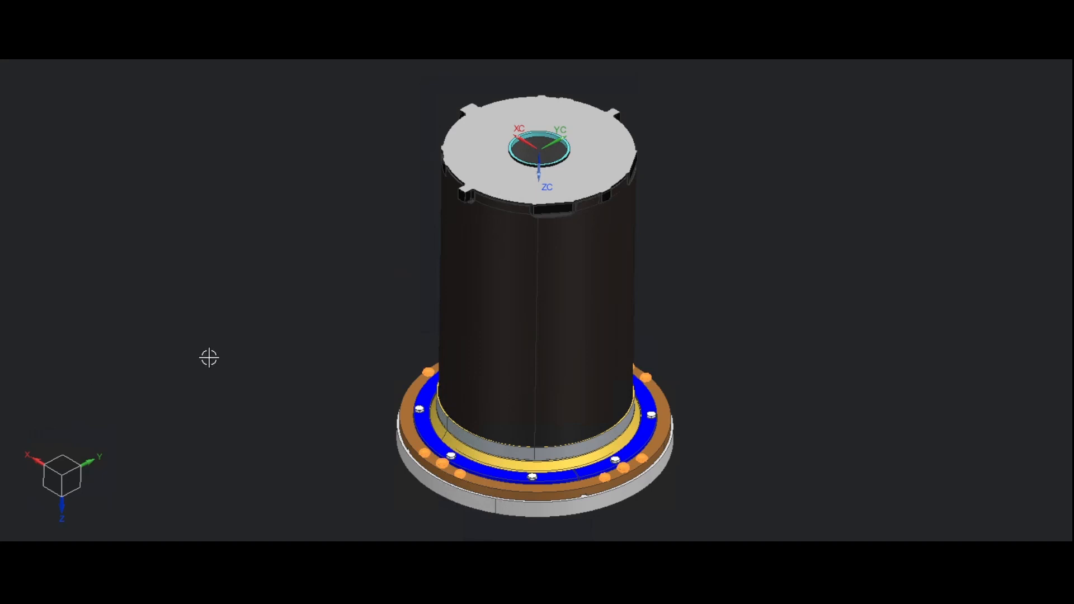
{"action": "key", "text": "Escape"}
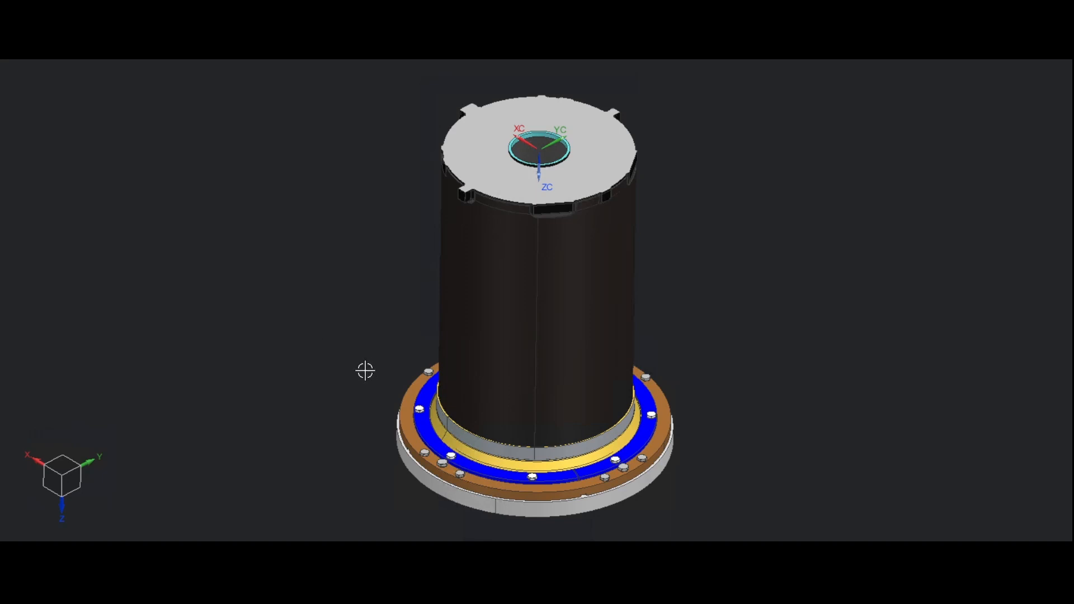
{"action": "left_click_drag", "start_coordinate": [364, 369], "coordinate": [364, 276]}
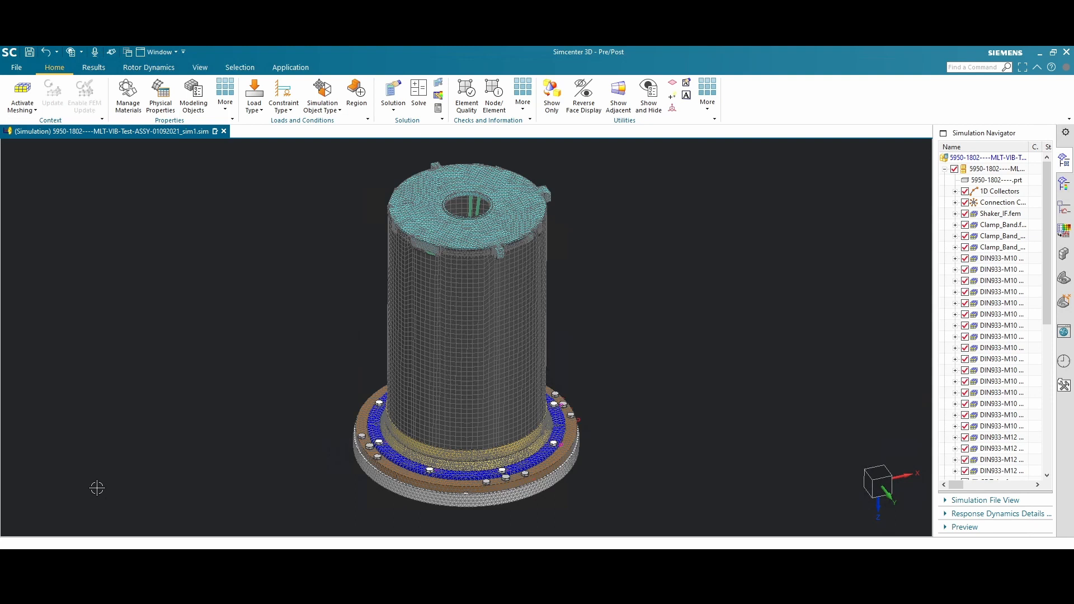
- Hide all objects in the simulation and show only the spring meshes
{"action": "right_click", "coordinate": [216, 324]}
{"action": "key", "text": "ctrl+w"}
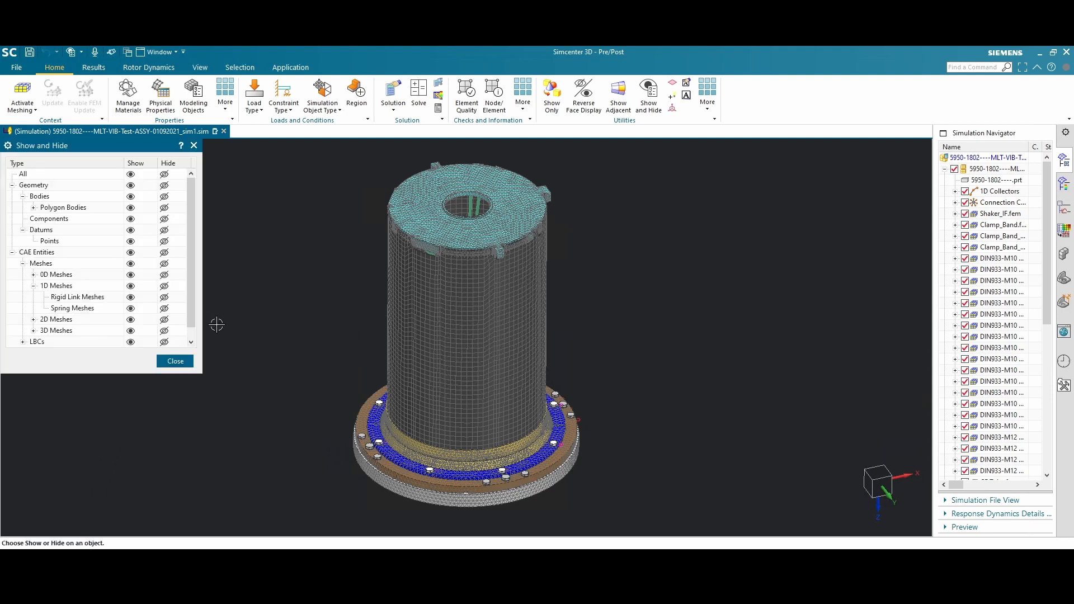
{"action": "left_click", "coordinate": [164, 174]}
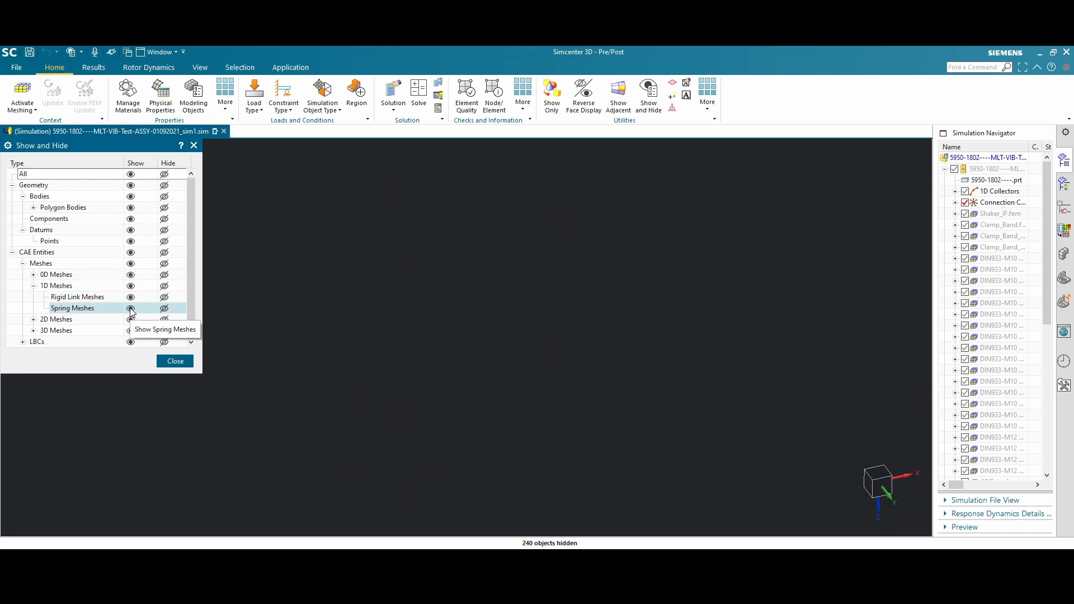
{"action": "left_click", "coordinate": [131, 309]}
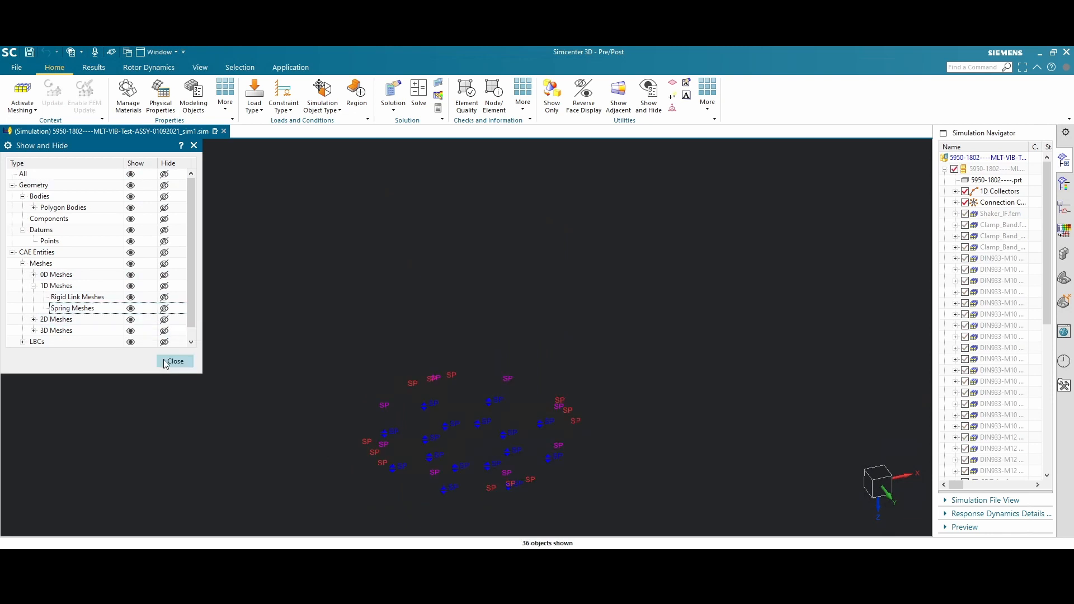
{"action": "left_click", "coordinate": [168, 362]}
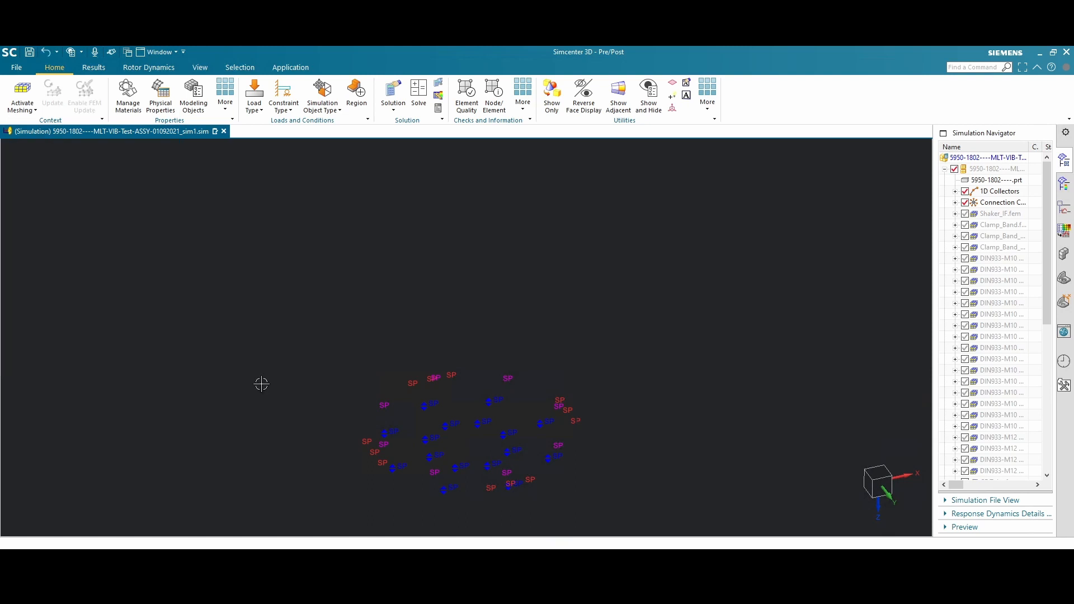
- Select all displayed spring elements and list their element information in tabular format
{"action": "left_click_drag", "start_coordinate": [326, 341], "coordinate": [610, 506]}
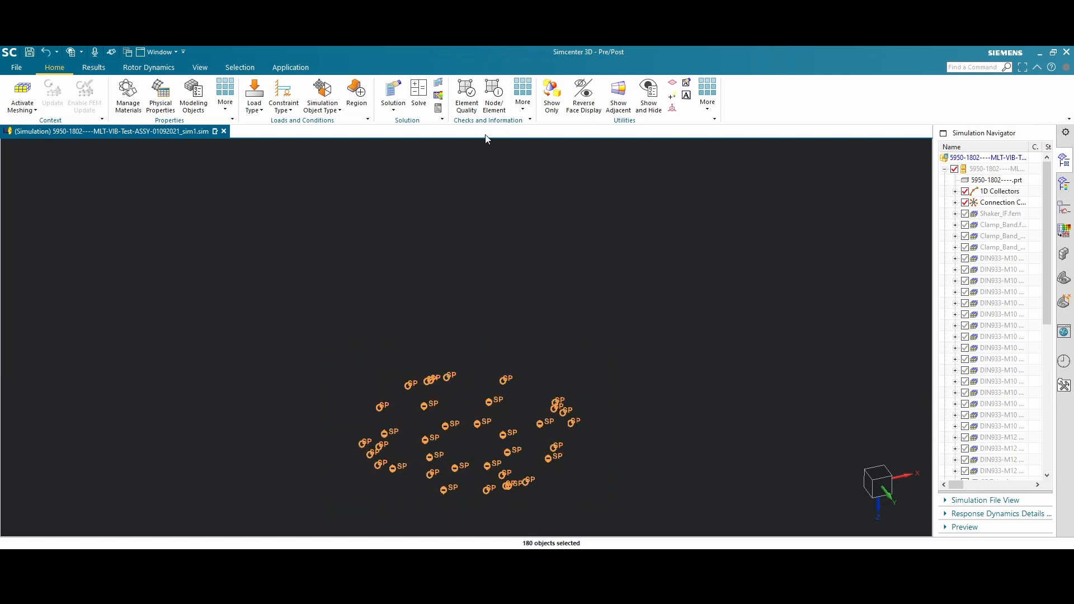
{"action": "left_click", "coordinate": [495, 102]}
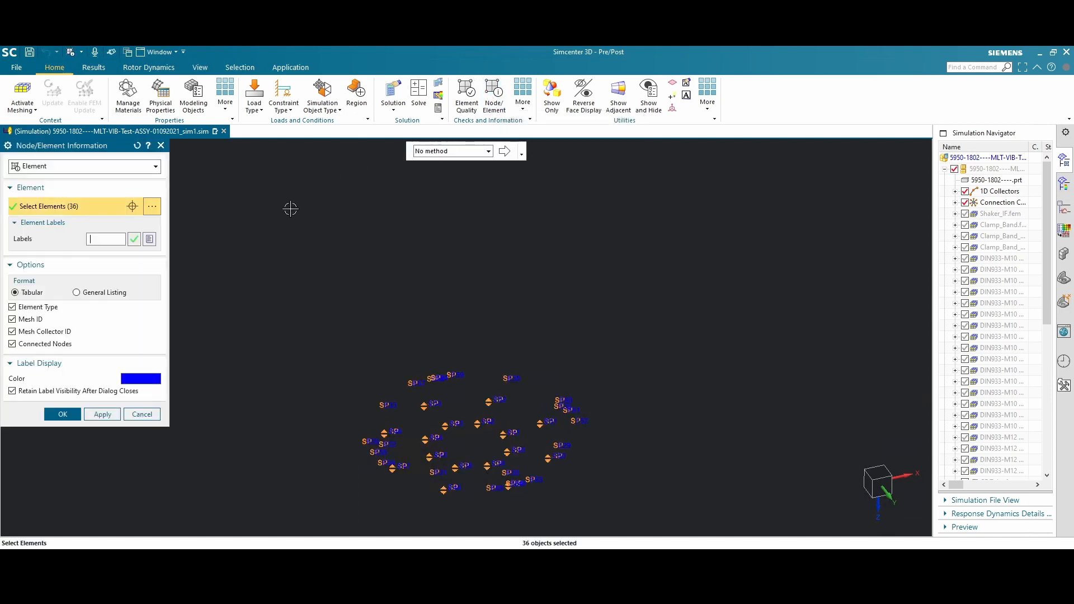
{"action": "left_click", "coordinate": [63, 414]}
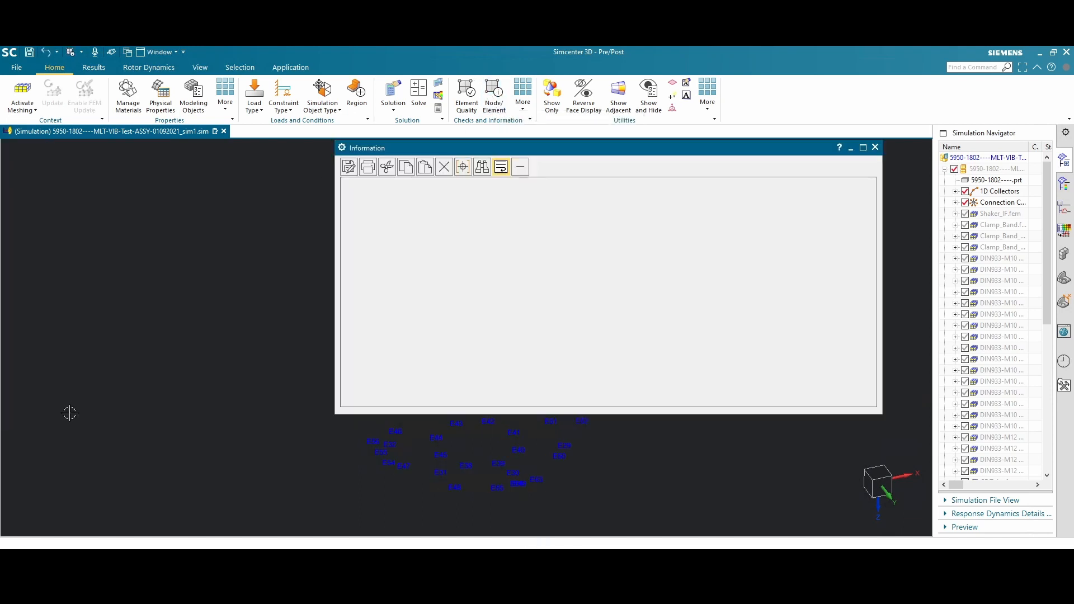
- Examine the Mesh Collector, Label, Element Type and Connected Nodes columns of the element information listing
{"action": "left_click_drag", "start_coordinate": [874, 352], "coordinate": [874, 270]}
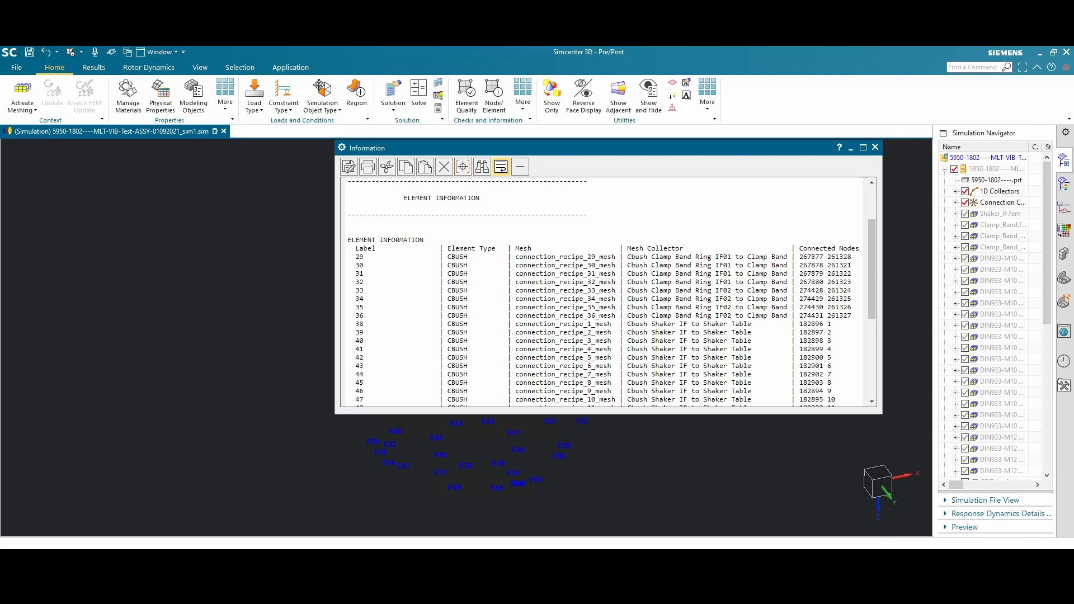
{"action": "left_click_drag", "start_coordinate": [627, 248], "coordinate": [683, 248]}
{"action": "left_click_drag", "start_coordinate": [355, 248], "coordinate": [376, 248]}
{"action": "left_click_drag", "start_coordinate": [448, 249], "coordinate": [495, 248]}
{"action": "left_click_drag", "start_coordinate": [799, 248], "coordinate": [859, 248]}
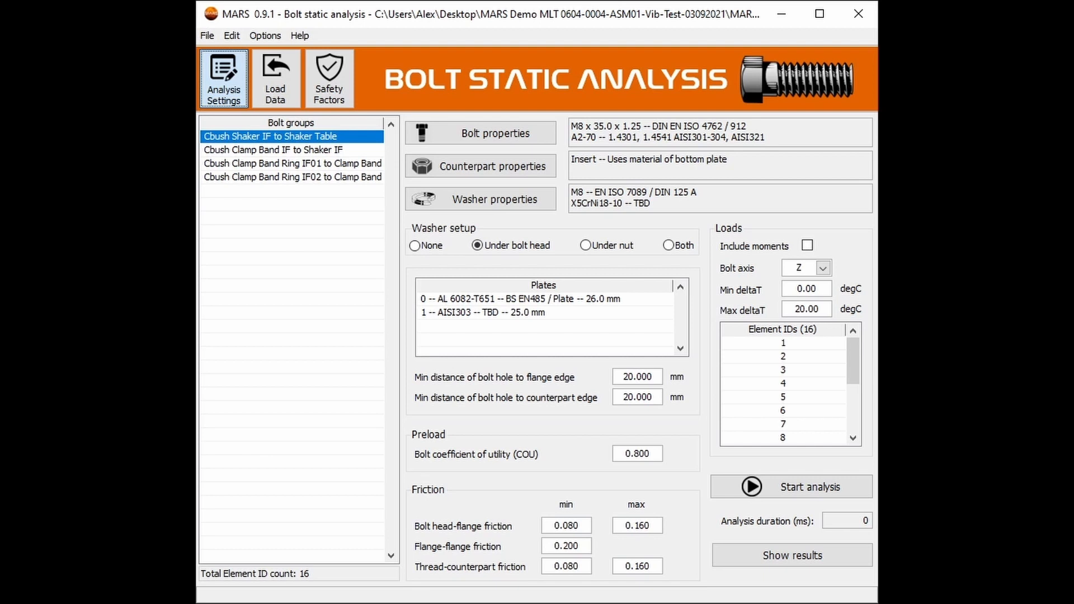
- Switch to MARS and review the load data and safety factors of the bolt static analysis
{"action": "left_click", "coordinate": [276, 79]}
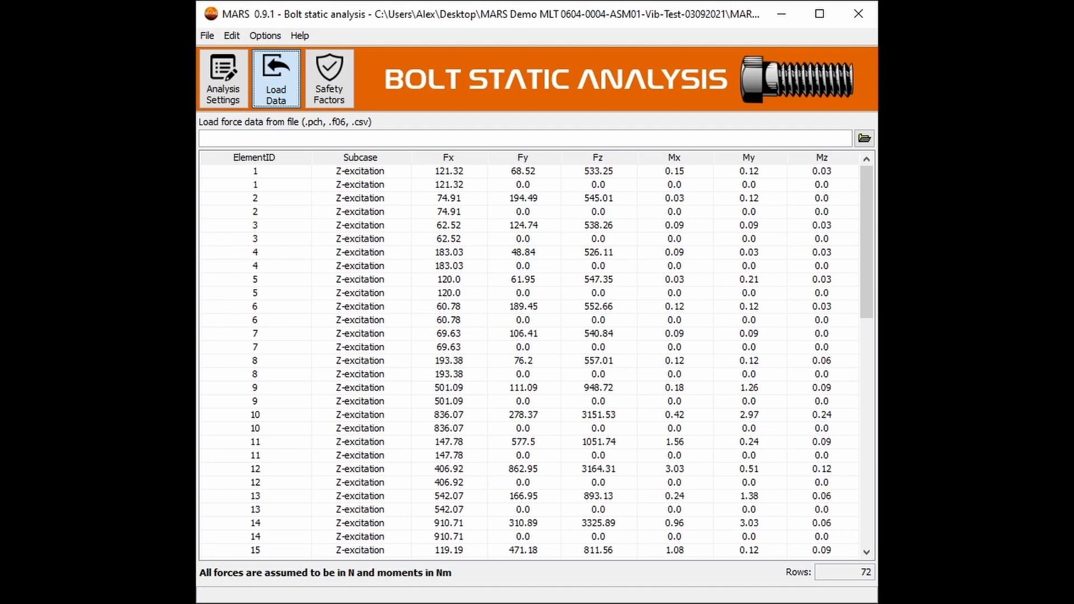
{"action": "left_click", "coordinate": [329, 79]}
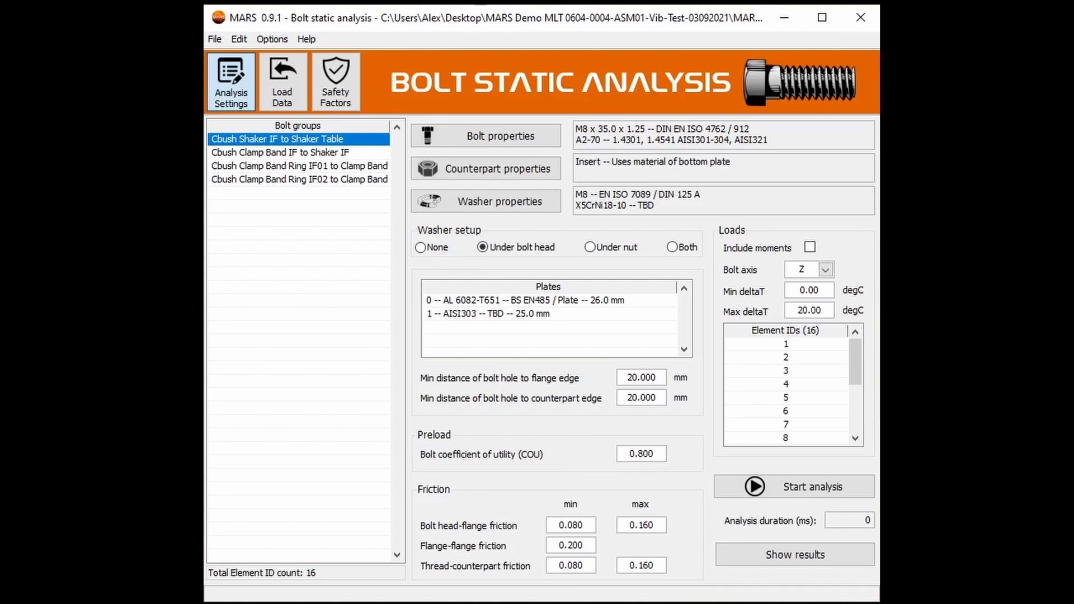
- Toggle the Comprehensive analysis option of the bolt static analysis
{"action": "left_click", "coordinate": [283, 40]}
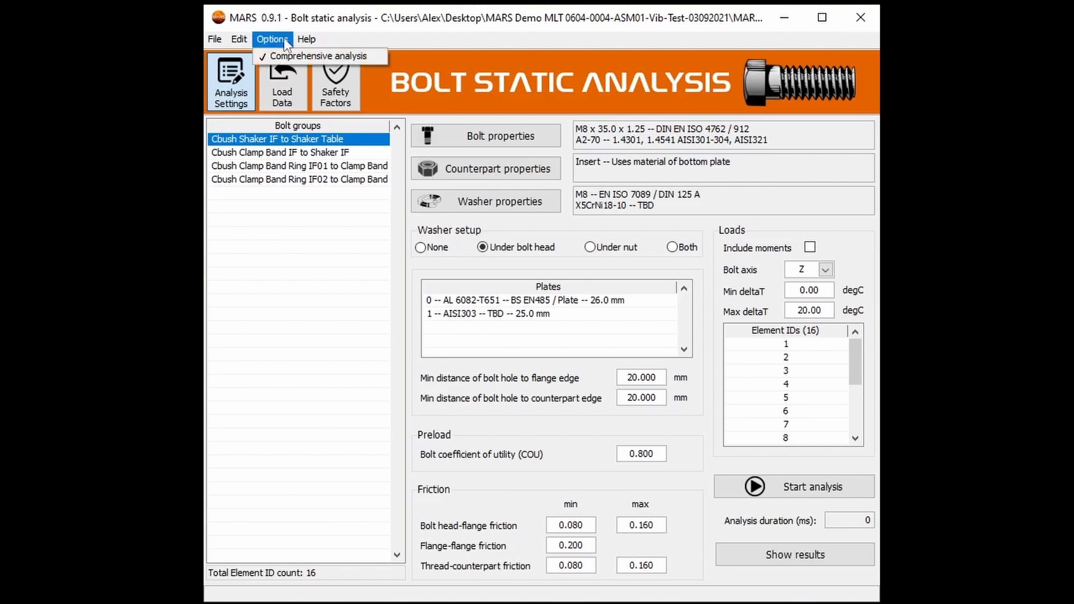
{"action": "left_click", "coordinate": [383, 11]}
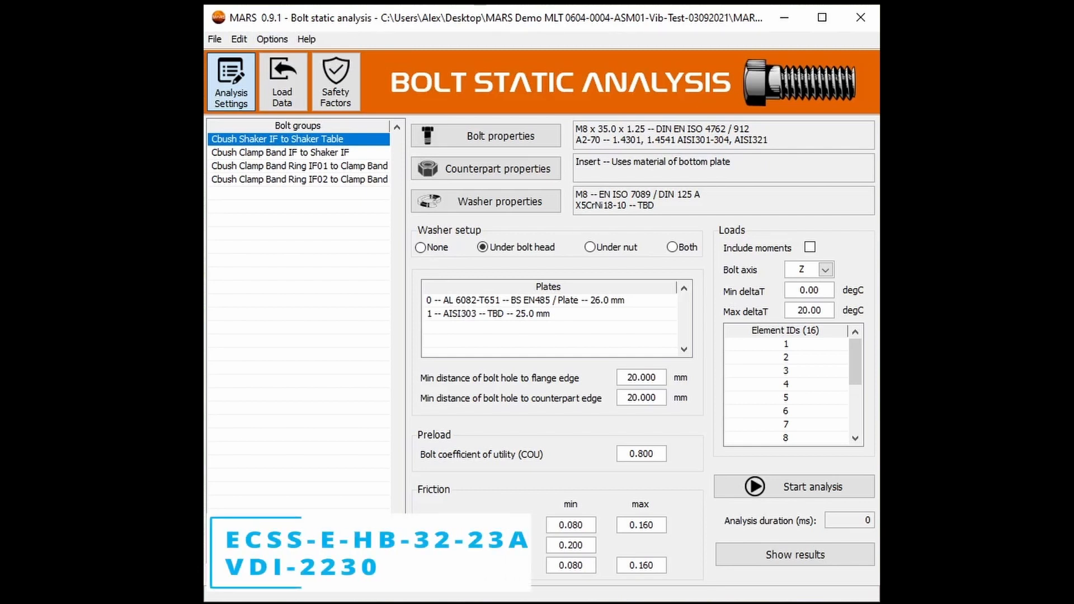
{"action": "left_click", "coordinate": [288, 39]}
{"action": "left_click", "coordinate": [290, 54]}
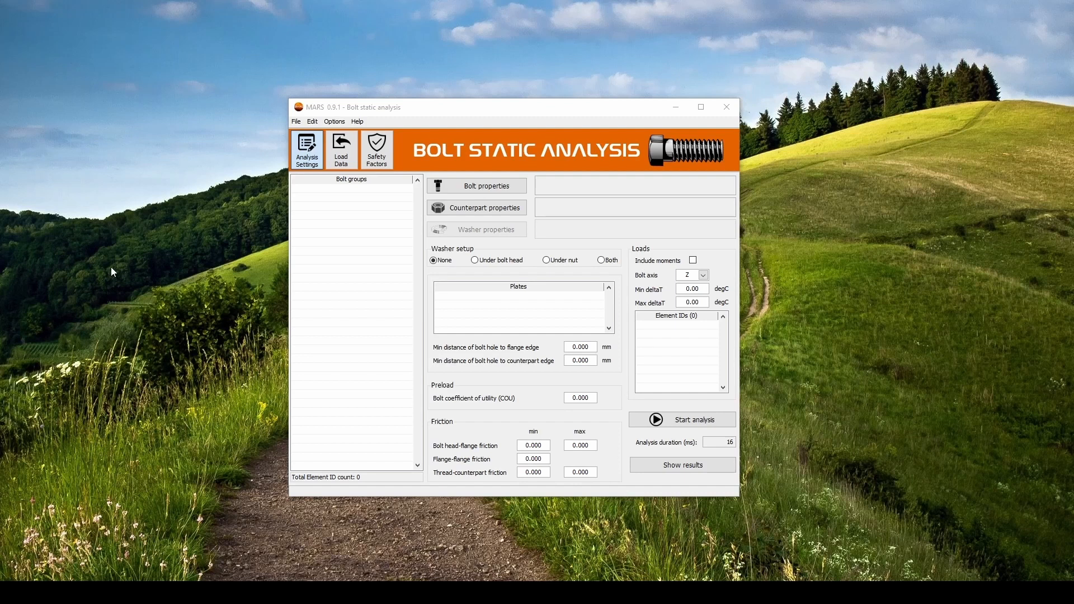
- Add a new bolt group and name it "Bolt group 1"
{"action": "right_click", "coordinate": [323, 198]}
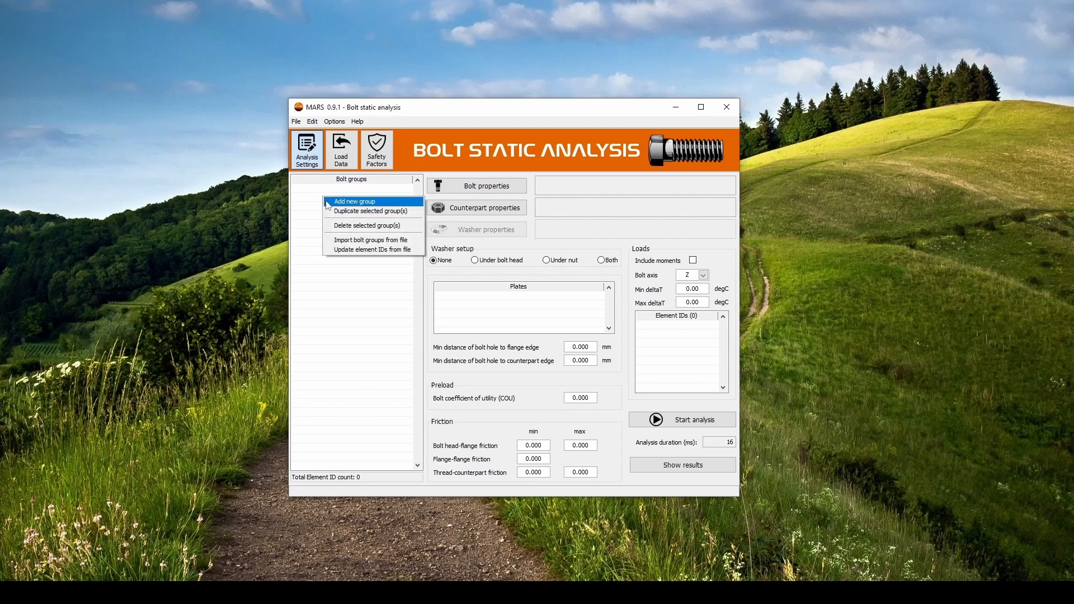
{"action": "left_click", "coordinate": [328, 201]}
{"action": "left_click", "coordinate": [327, 191]}
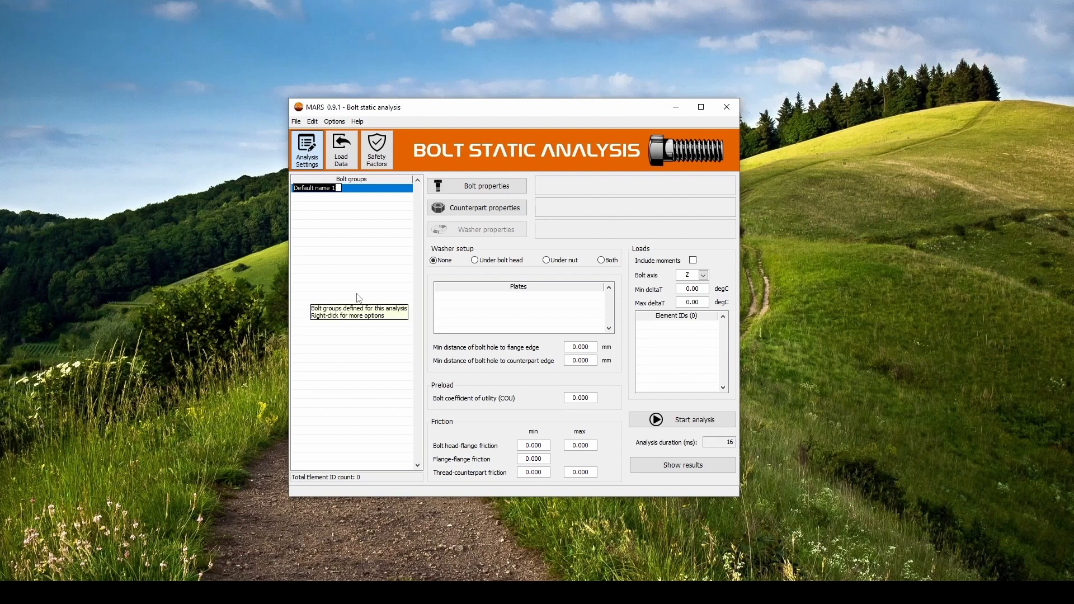
{"action": "type", "text": "Bolt group 1"}
{"action": "key", "text": "Return"}
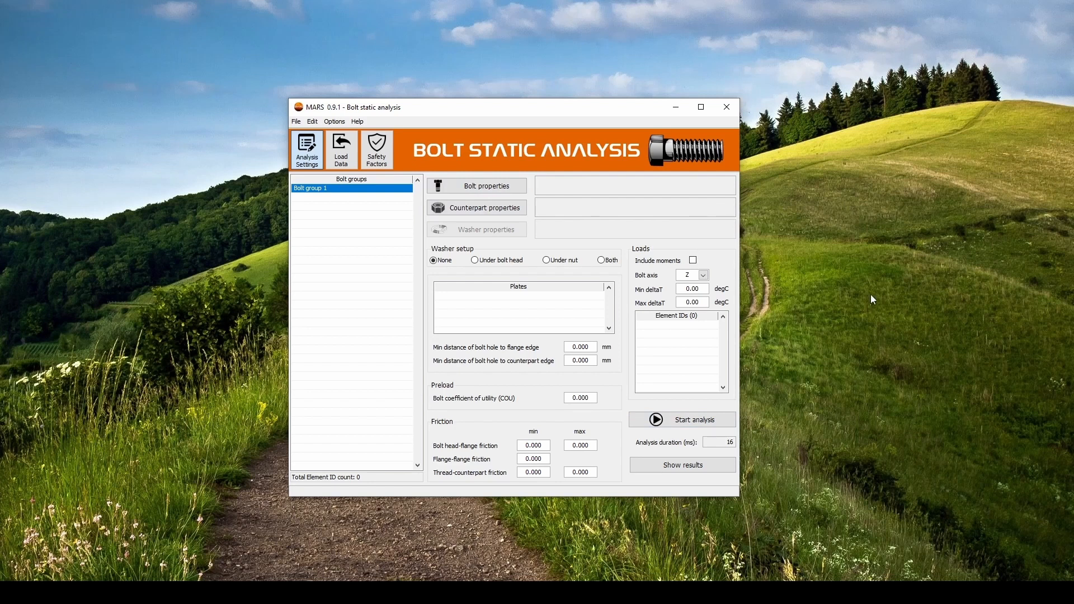
- Bring CBUSH_Elm_ID_Bolt_Groups.txt into view in Notepad and examine its Mesh Collector and Label columns
{"action": "left_click_drag", "start_coordinate": [1071, 244], "coordinate": [566, 194]}
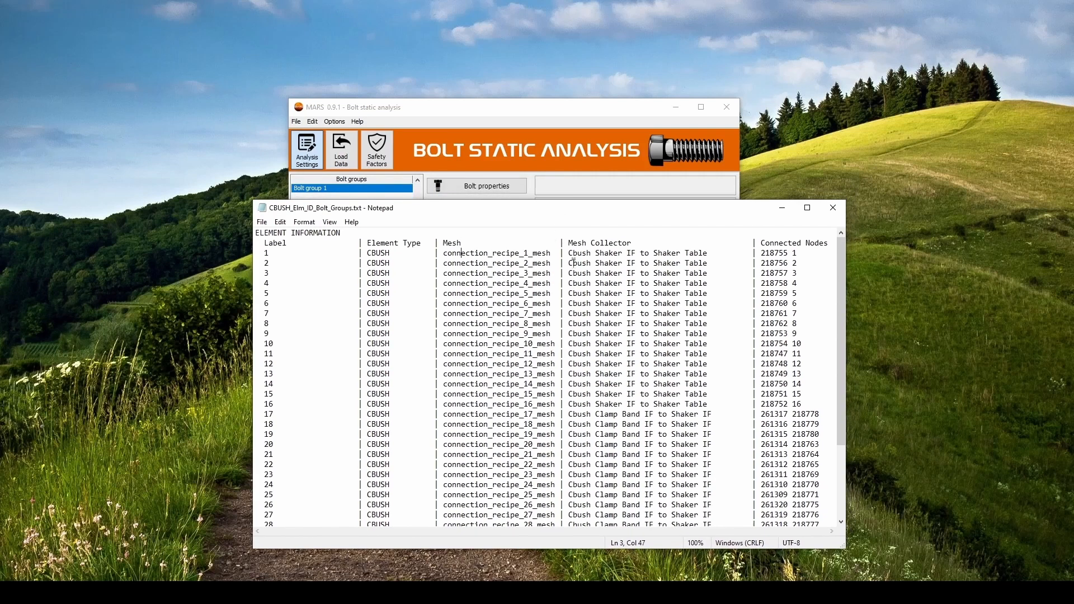
{"action": "left_click_drag", "start_coordinate": [568, 243], "coordinate": [632, 244]}
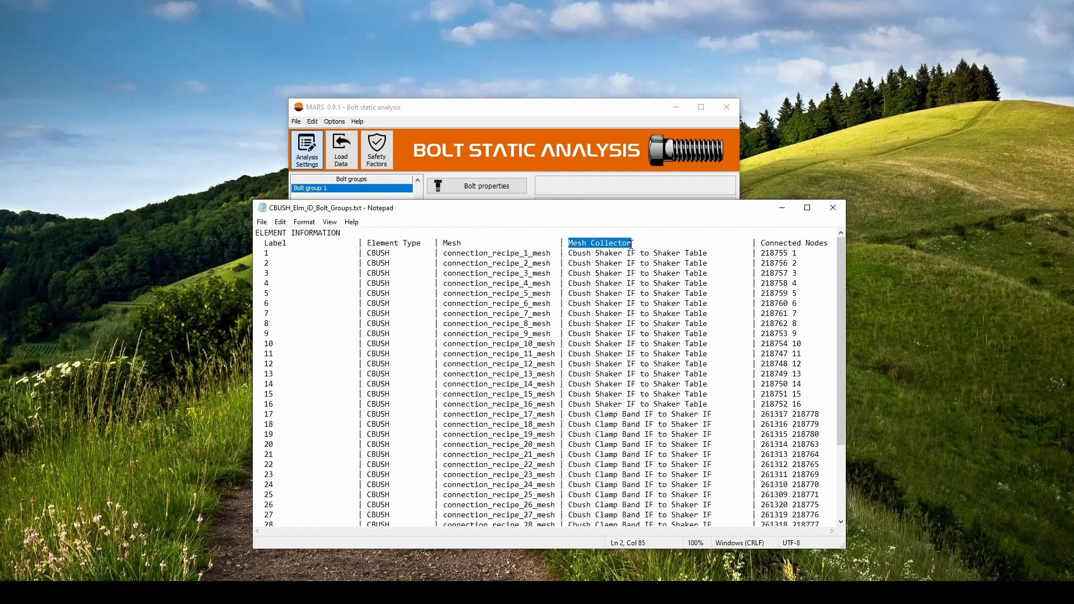
{"action": "left_click_drag", "start_coordinate": [265, 242], "coordinate": [285, 244]}
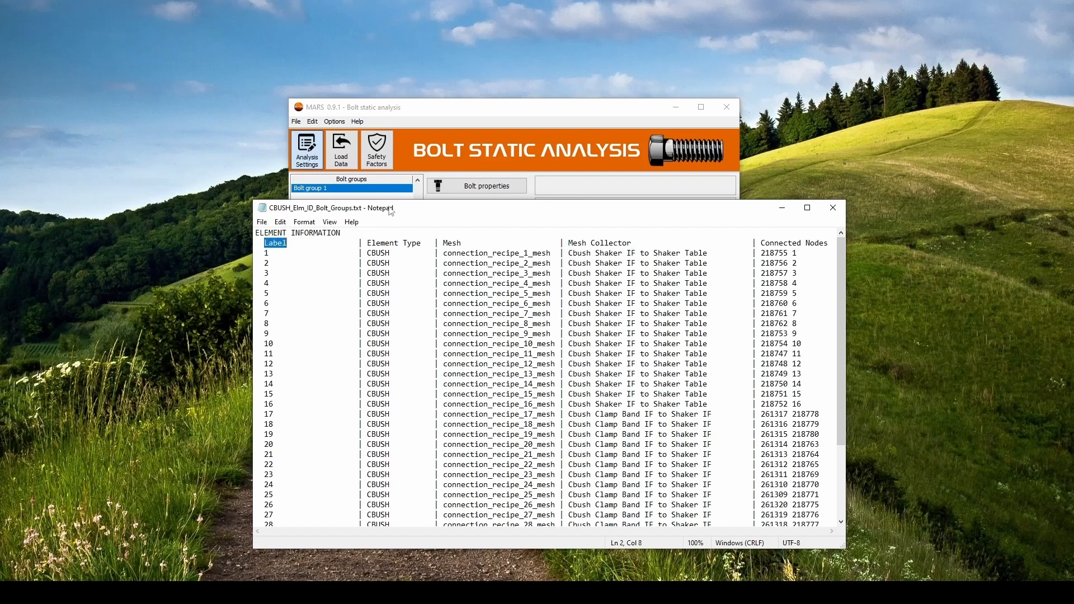
{"action": "left_click_drag", "start_coordinate": [403, 210], "coordinate": [1073, 275]}
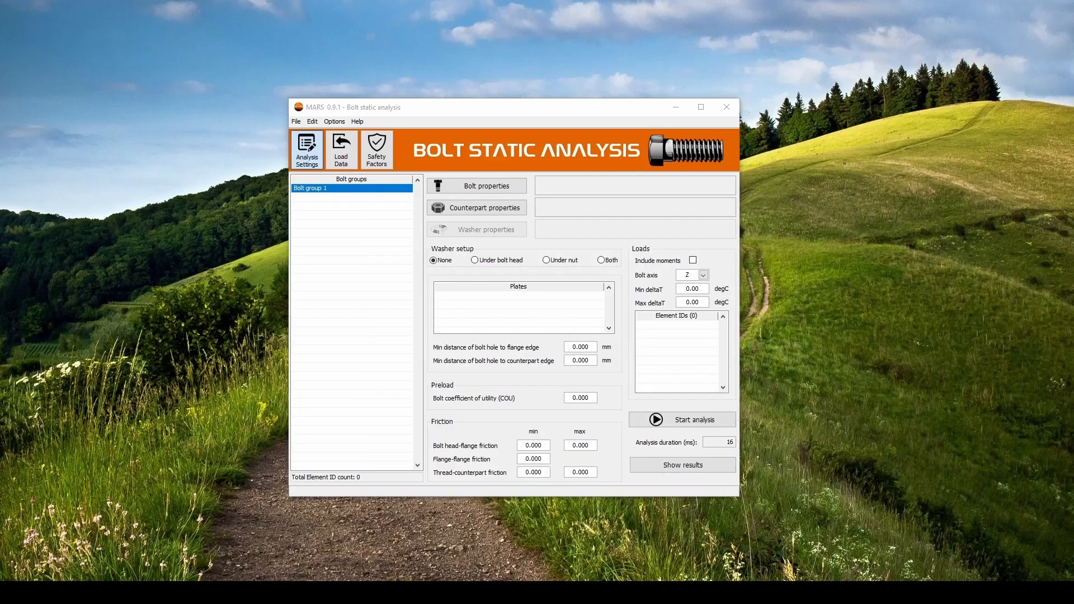
- Import the bolt groups from the element information file CBUSH_Elm_ID_Bolt_Groups.txt into MARS
{"action": "right_click", "coordinate": [328, 217]}
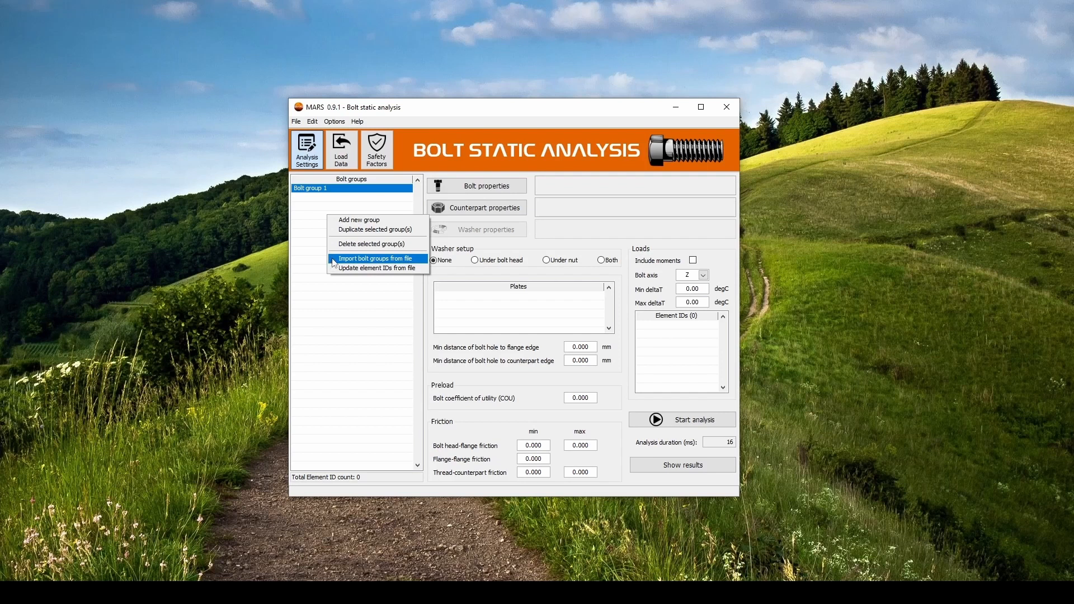
{"action": "left_click", "coordinate": [333, 260]}
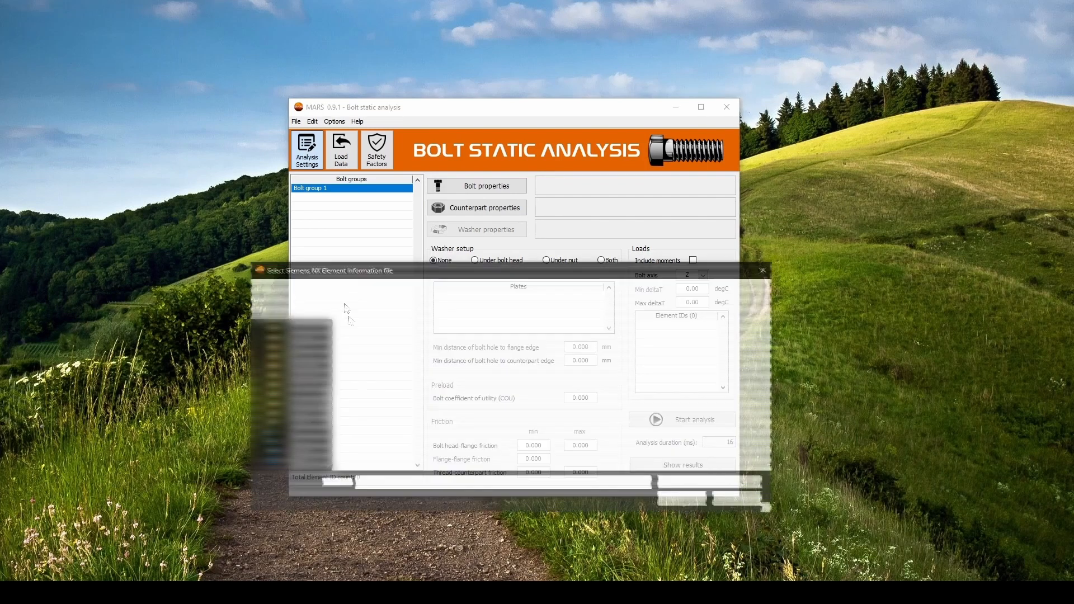
{"action": "left_click", "coordinate": [395, 342]}
{"action": "double_click", "coordinate": [394, 342]}
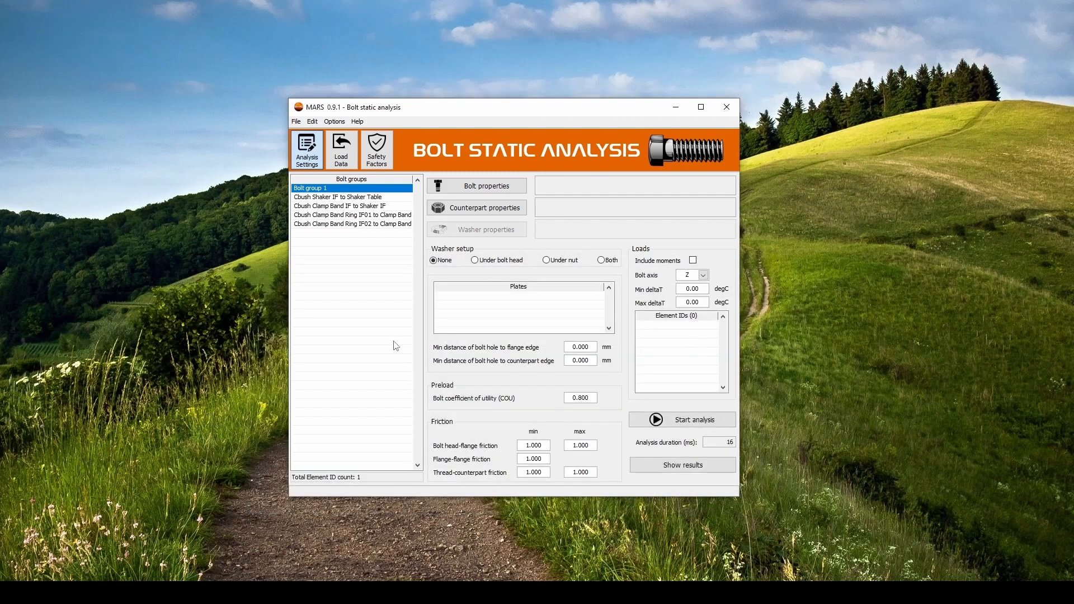
- Review the element IDs assigned to each of the imported Cbush bolt groups
{"action": "left_click", "coordinate": [380, 224], "text": "shift"}
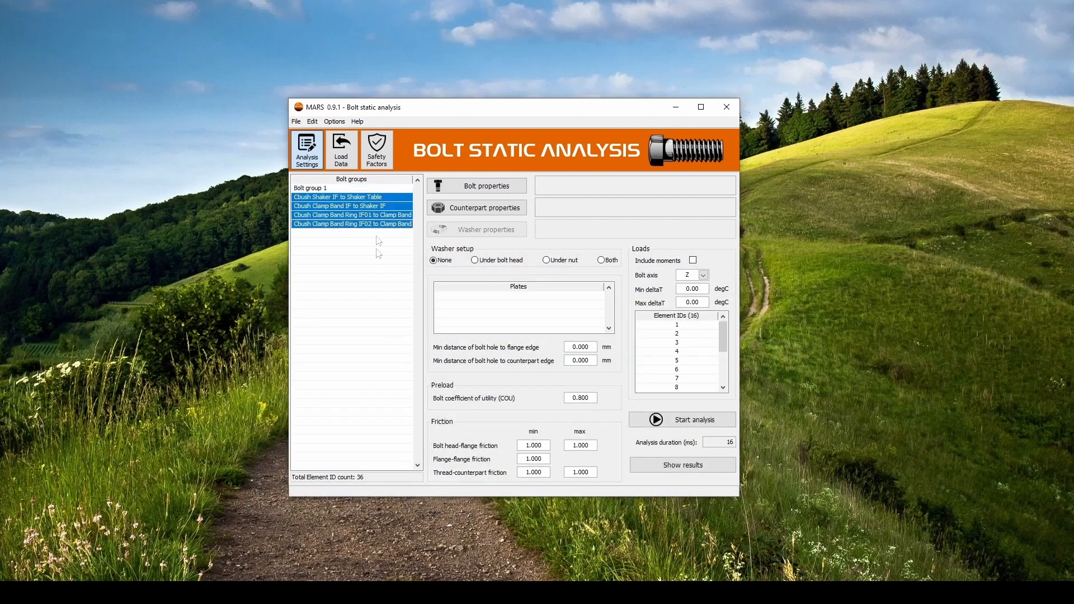
{"action": "left_click", "coordinate": [379, 199]}
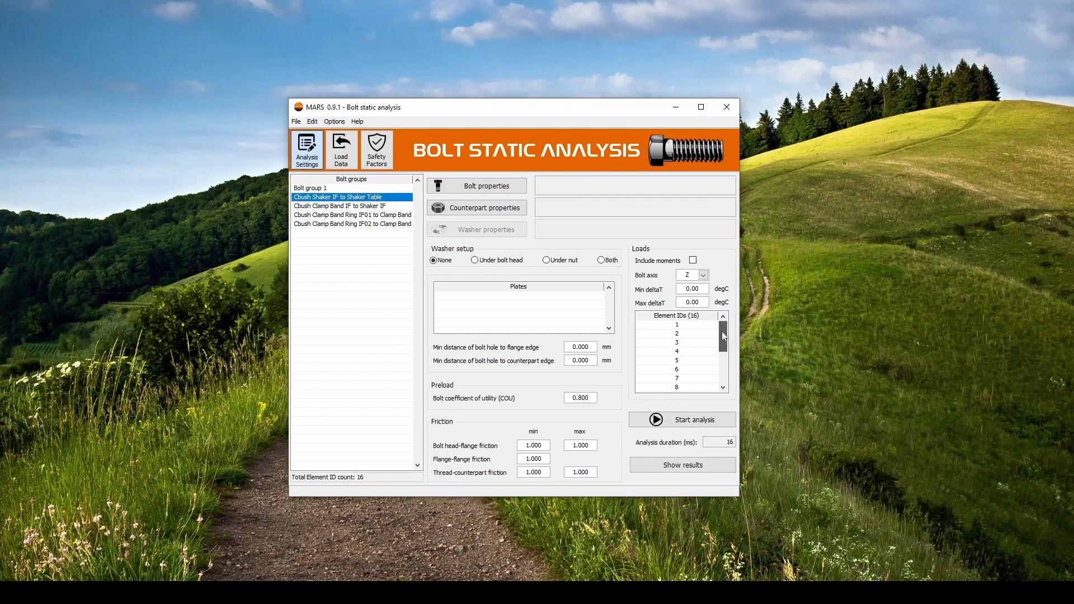
{"action": "mouse_move", "coordinate": [723, 335]}
{"action": "left_mouse_down"}
{"action": "mouse_move", "coordinate": [725, 367]}
{"action": "mouse_move", "coordinate": [725, 322]}
{"action": "left_mouse_up"}
{"action": "left_click", "coordinate": [332, 207]}
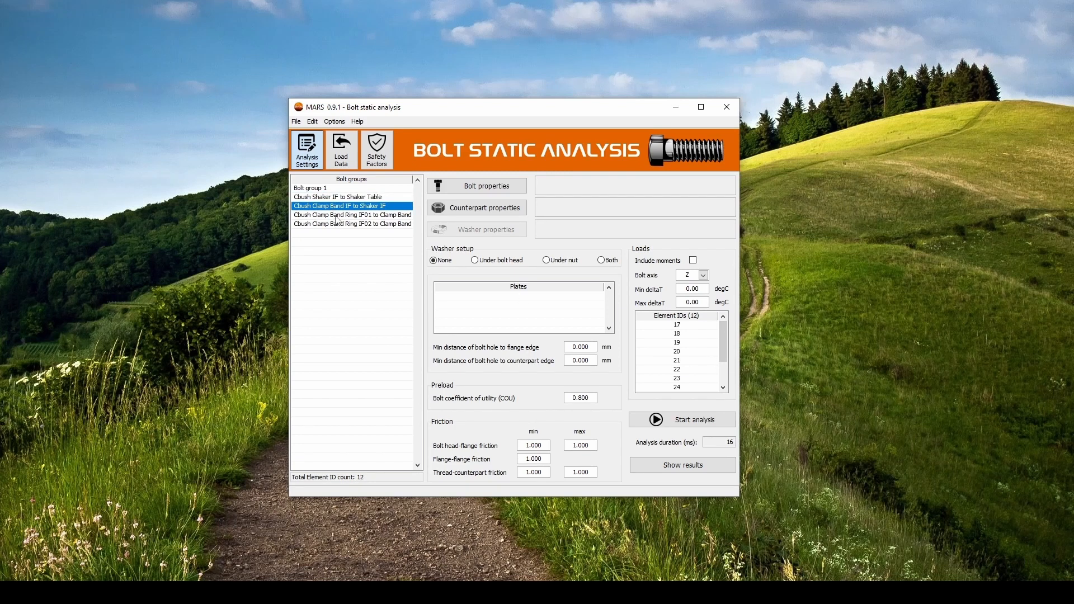
{"action": "left_click", "coordinate": [336, 217]}
{"action": "left_click", "coordinate": [338, 227]}
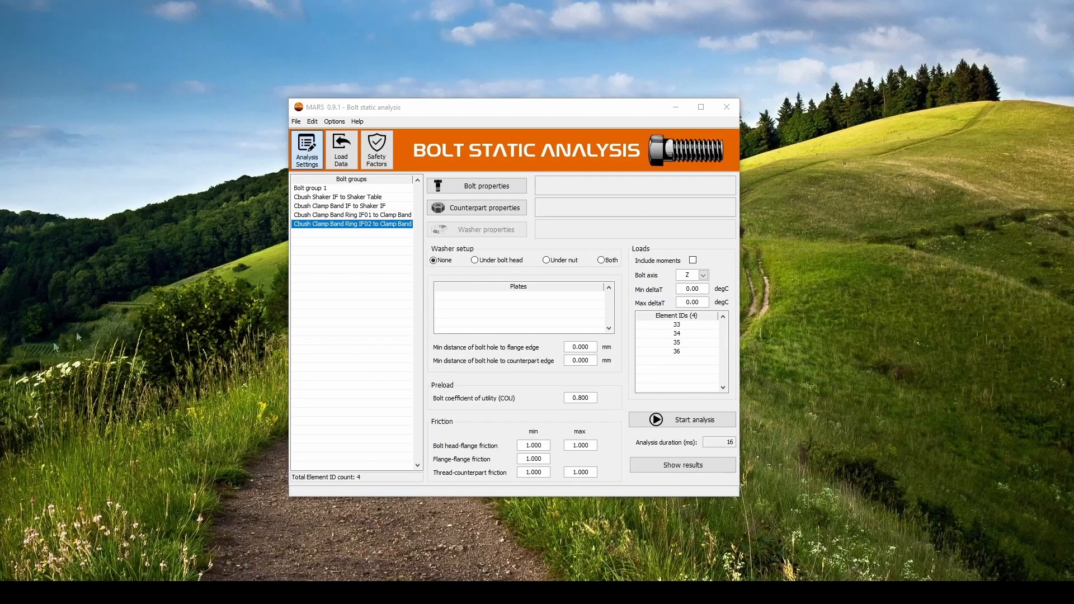
- Update the bolt groups' element IDs from the file CBUSH_Elm_ID_Bolt_Groups.txt
{"action": "right_click", "coordinate": [300, 268]}
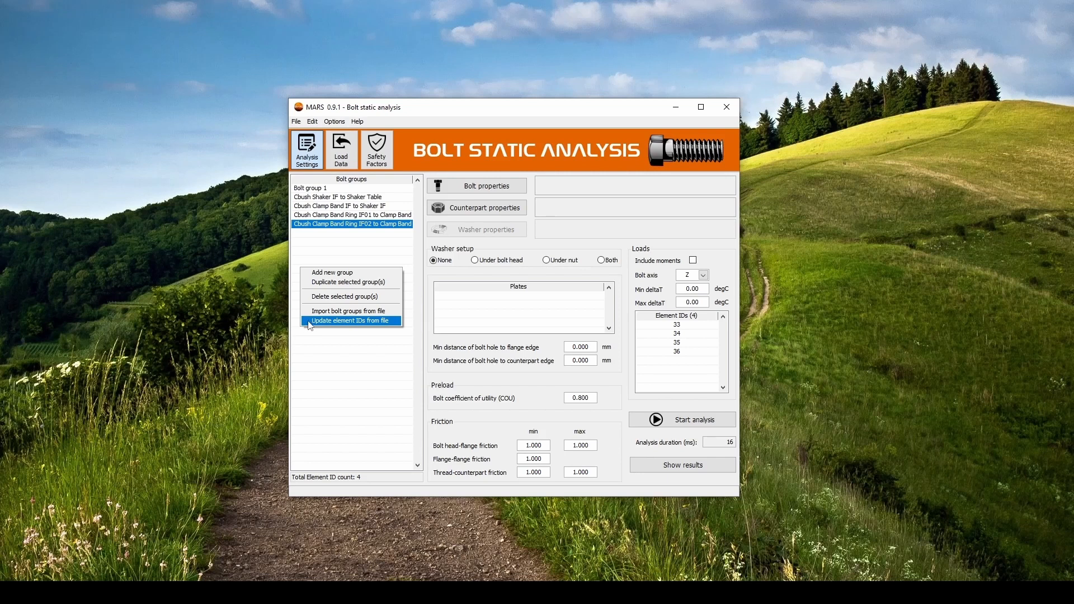
{"action": "left_click", "coordinate": [309, 322]}
{"action": "left_click", "coordinate": [390, 340]}
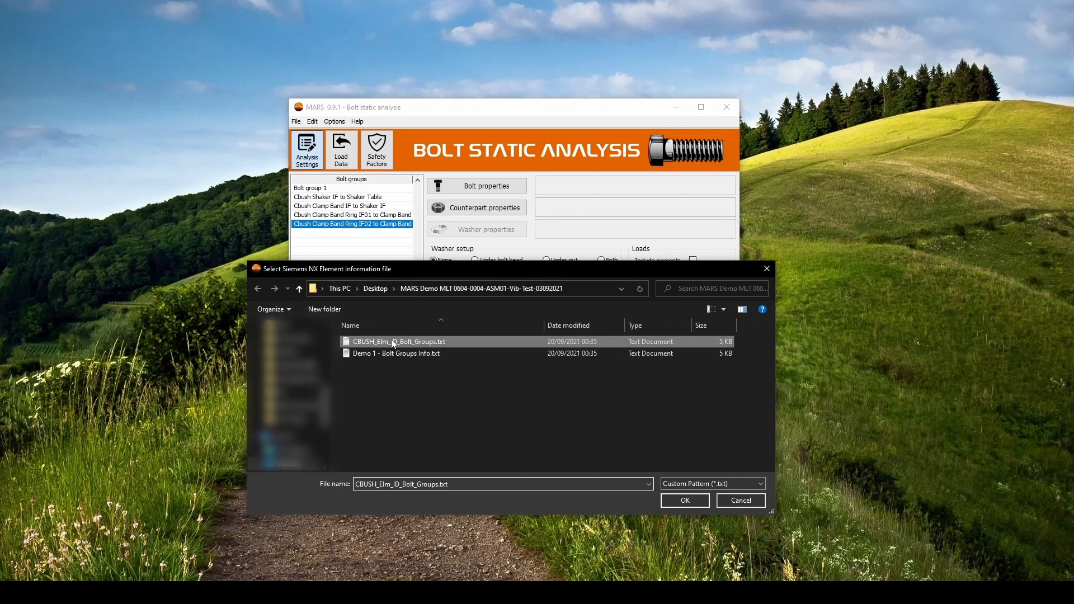
{"action": "left_click", "coordinate": [680, 501]}
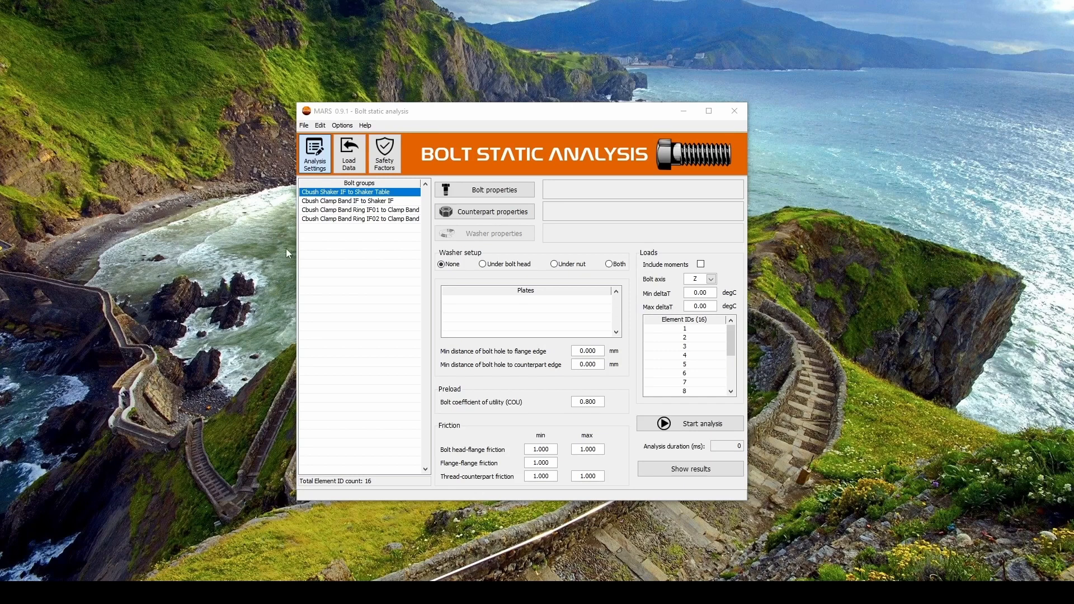
- Assign the predefined bolt MJ10 x 36.0 x 1.25 -- LN 29949 and material Ti-6Al-4V 3.7164.7 -- 3.7164 to the Cbush Shaker IF to Shaker Table group
{"action": "left_click", "coordinate": [467, 193]}
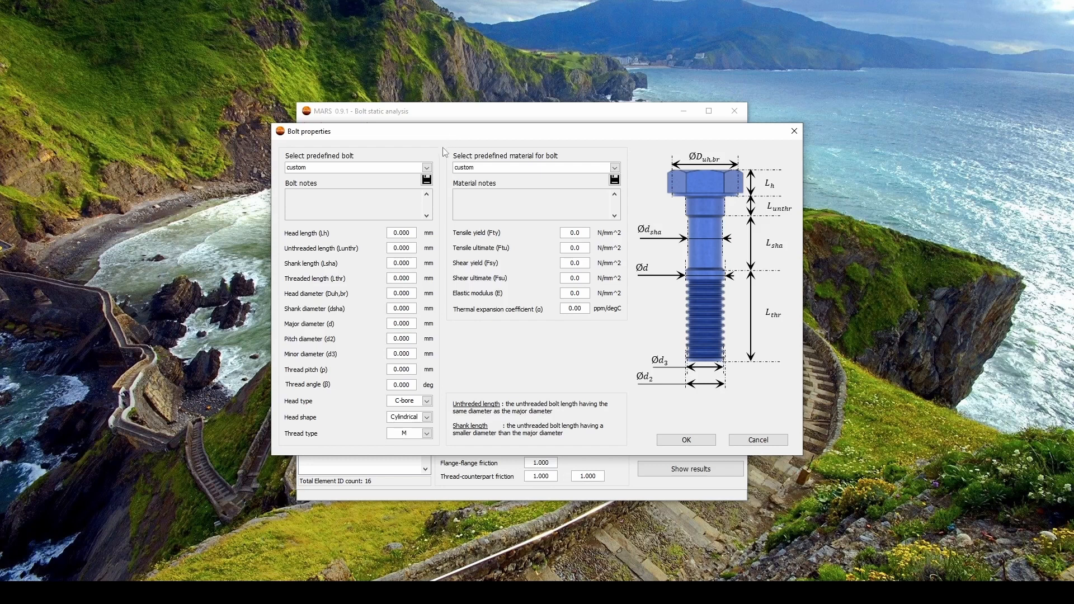
{"action": "left_click", "coordinate": [427, 168]}
{"action": "left_click_drag", "start_coordinate": [440, 190], "coordinate": [434, 336]}
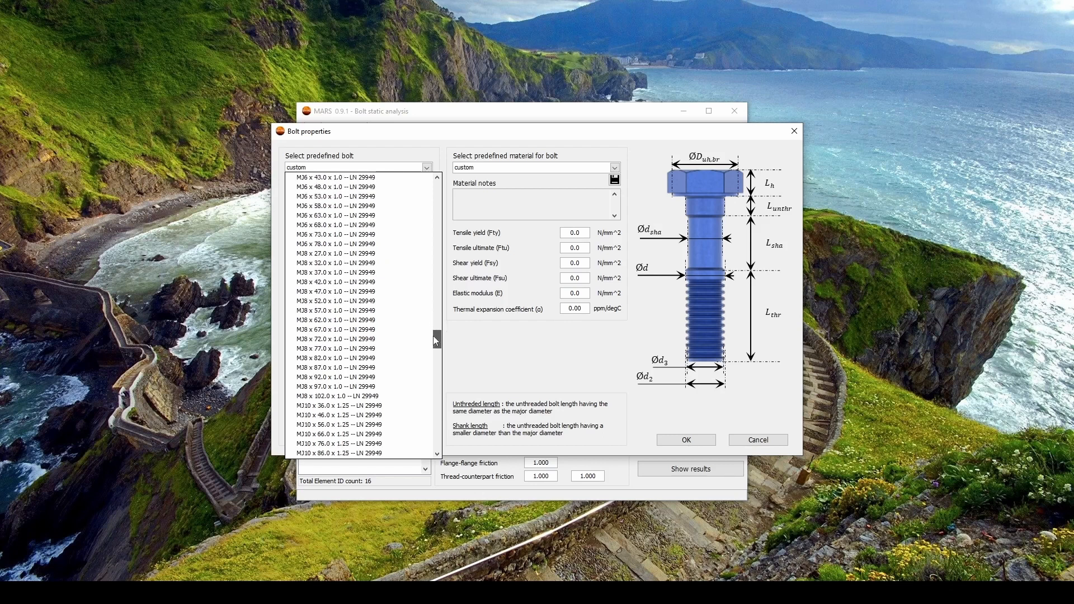
{"action": "left_click", "coordinate": [374, 409]}
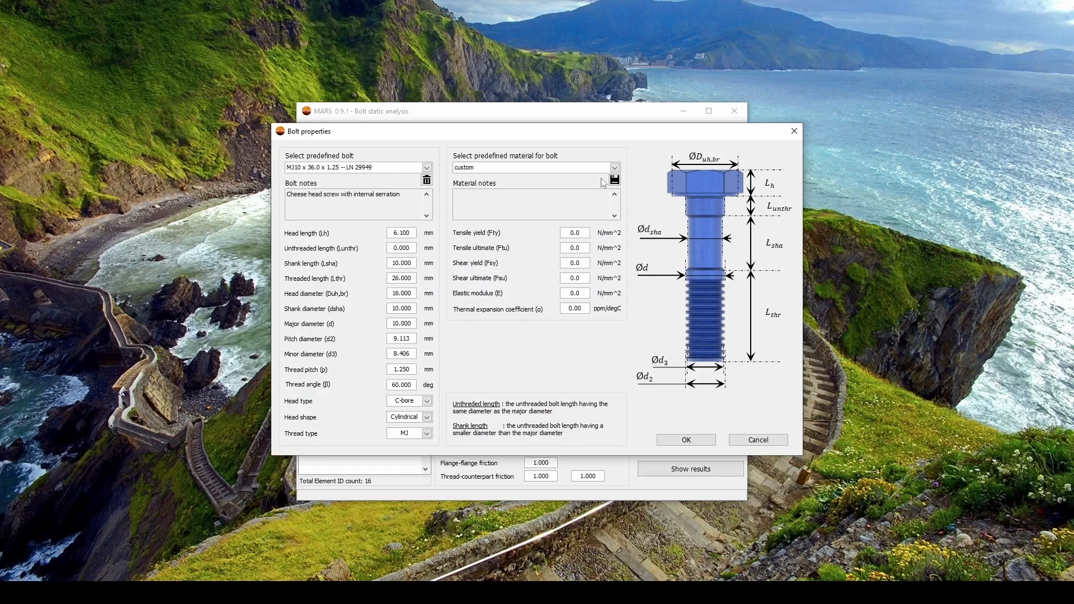
{"action": "left_click", "coordinate": [614, 168]}
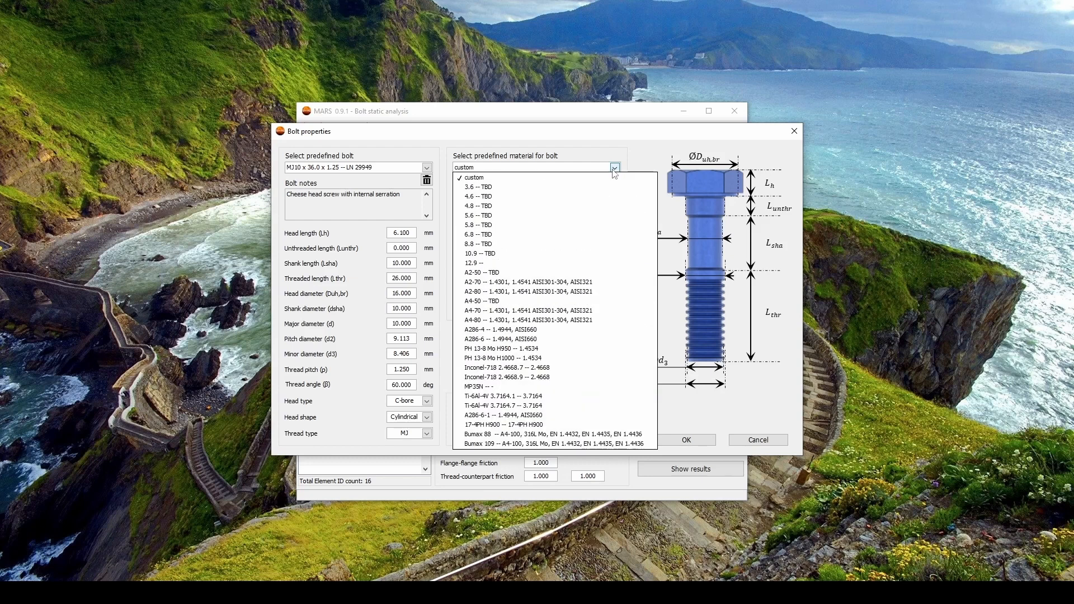
{"action": "left_click", "coordinate": [534, 407]}
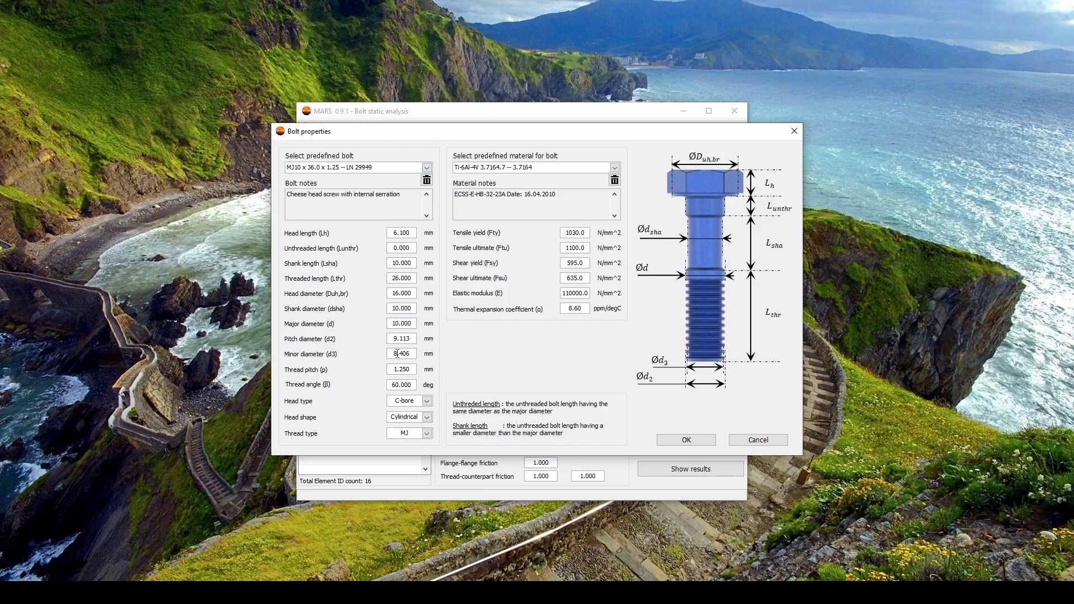
- Set the threaded length to 50 mm and save the bolt with size specification "Custom bolt" and standard "1"
{"action": "double_click", "coordinate": [402, 278]}
{"action": "type", "text": "50"}
{"action": "left_click", "coordinate": [462, 338]}
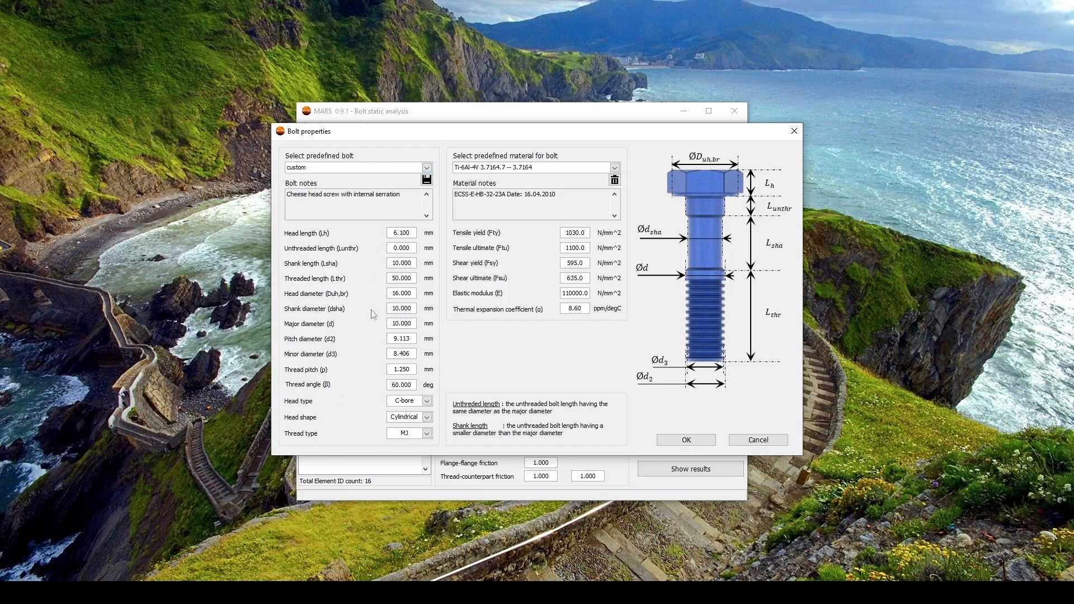
{"action": "left_click", "coordinate": [426, 180]}
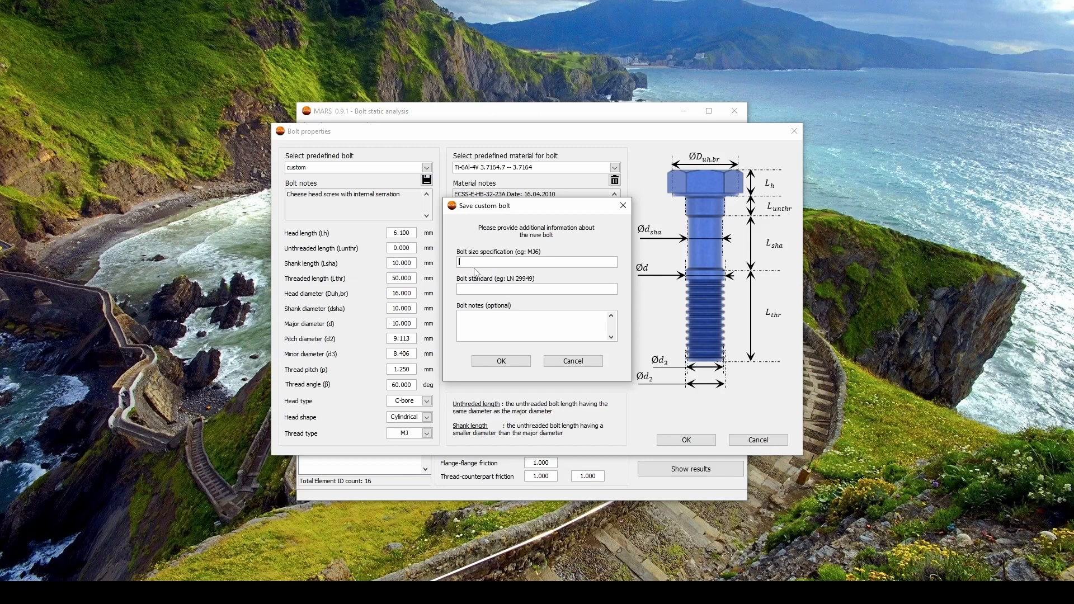
{"action": "type", "text": "Custom bolt"}
{"action": "left_click", "coordinate": [493, 286]}
{"action": "left_click", "coordinate": [506, 361]}
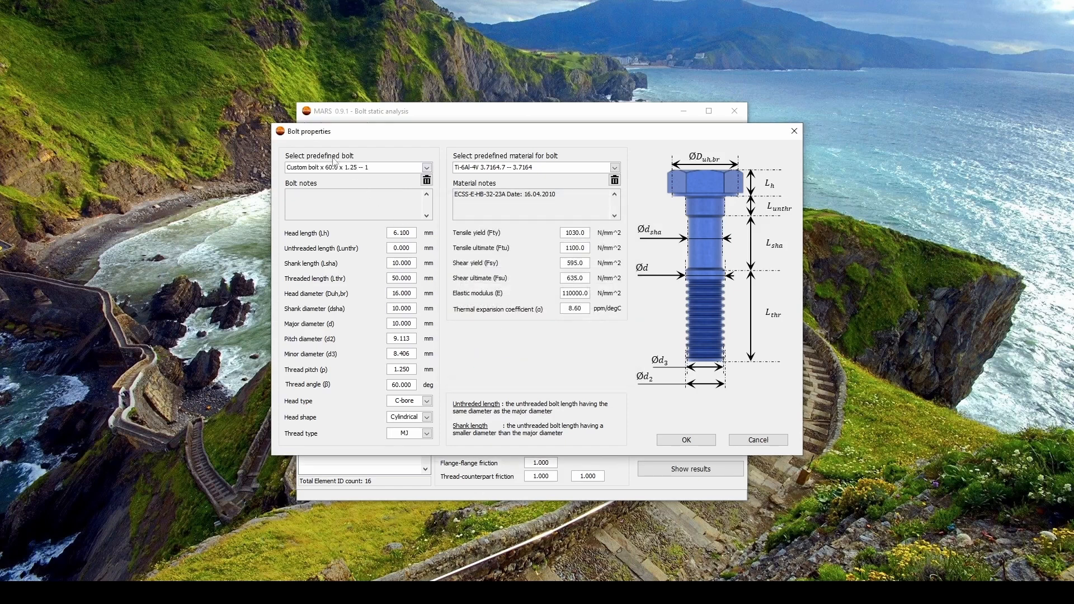
- Switch back to the predefined bolt MJ10 x 36.0 x 1.25 -- LN 29949 and accept the bolt properties
{"action": "left_click", "coordinate": [426, 167]}
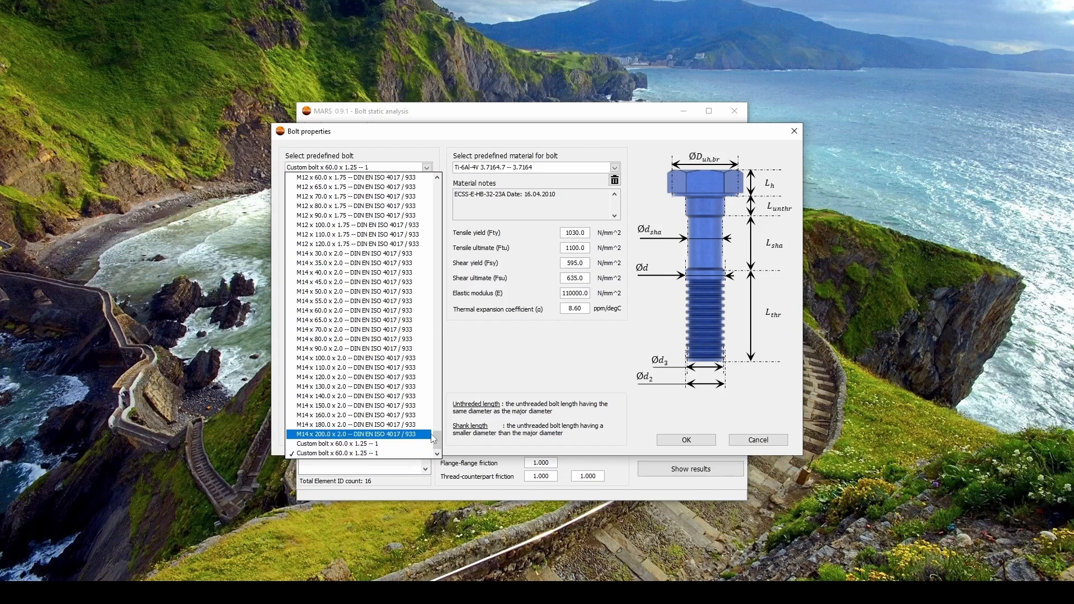
{"action": "left_click_drag", "start_coordinate": [439, 444], "coordinate": [437, 349]}
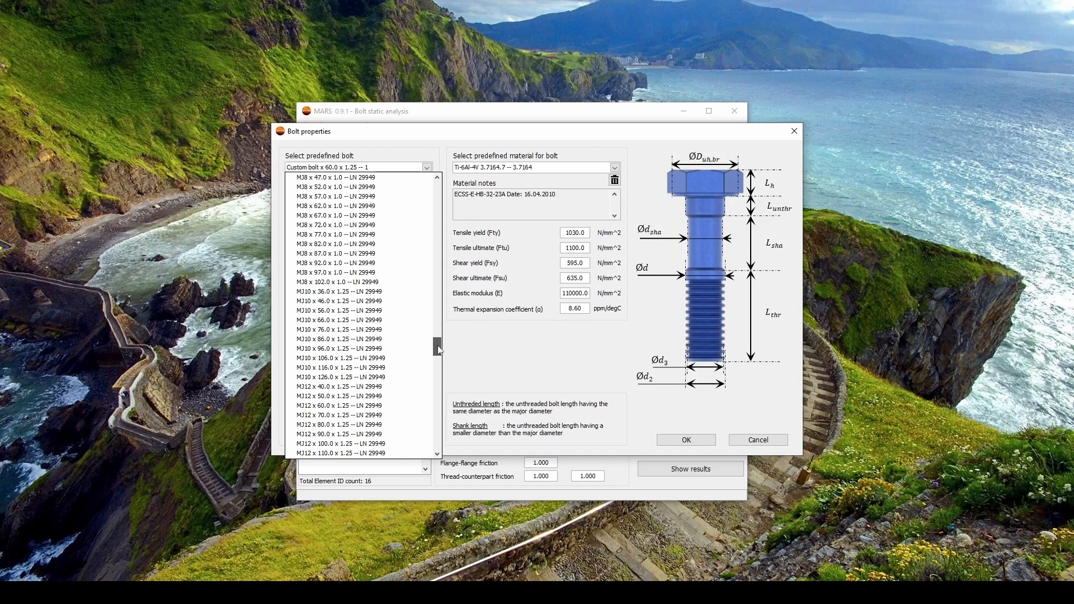
{"action": "left_click", "coordinate": [386, 291]}
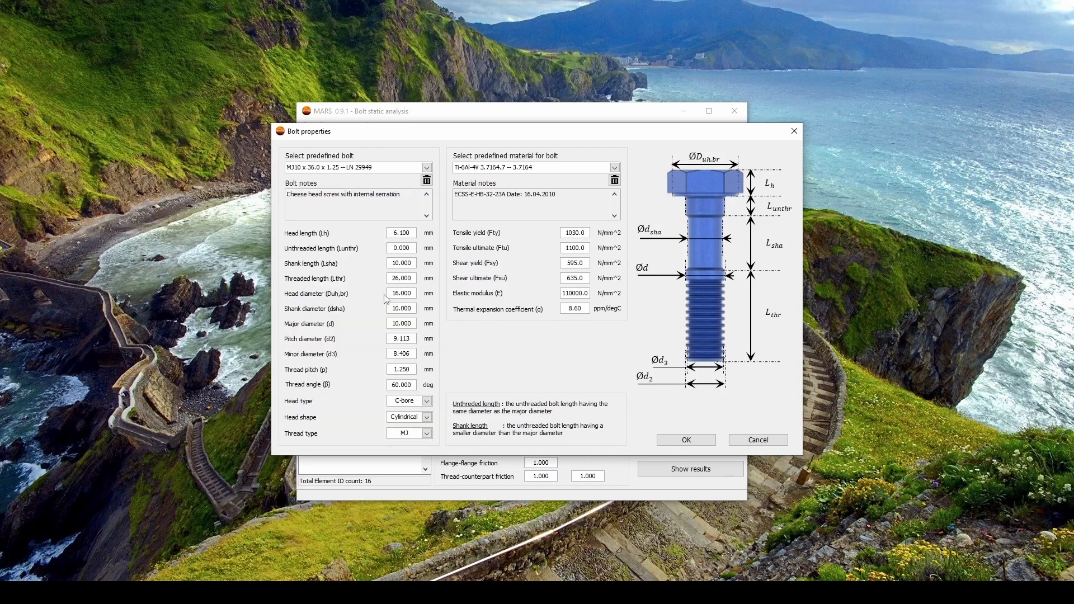
{"action": "left_click", "coordinate": [684, 440]}
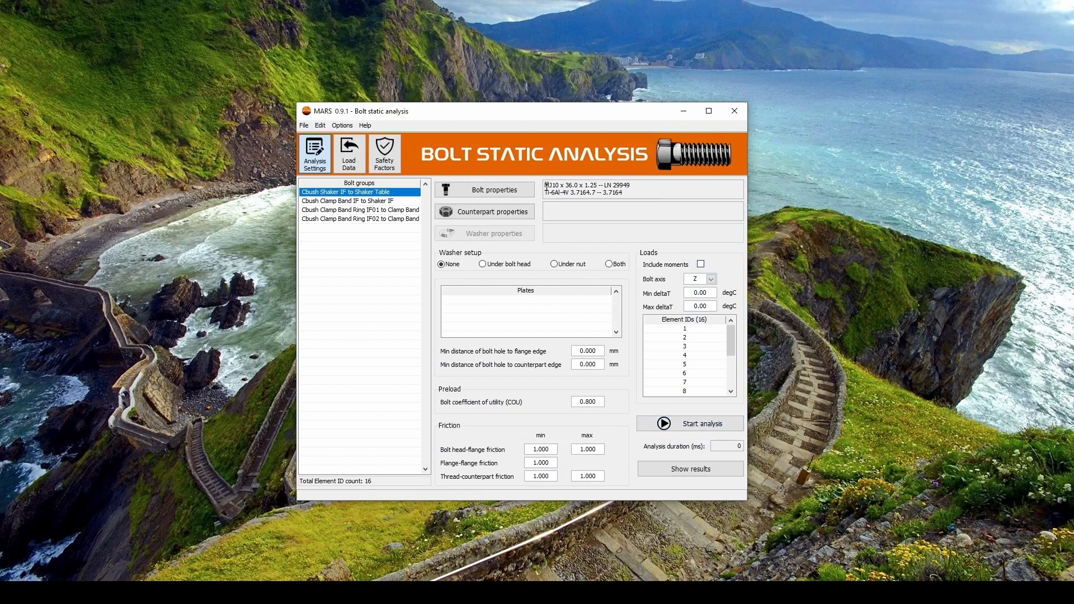
- Review the bolt size, standard and material in the summary of set bolt properties
{"action": "left_click_drag", "start_coordinate": [545, 184], "coordinate": [638, 193]}
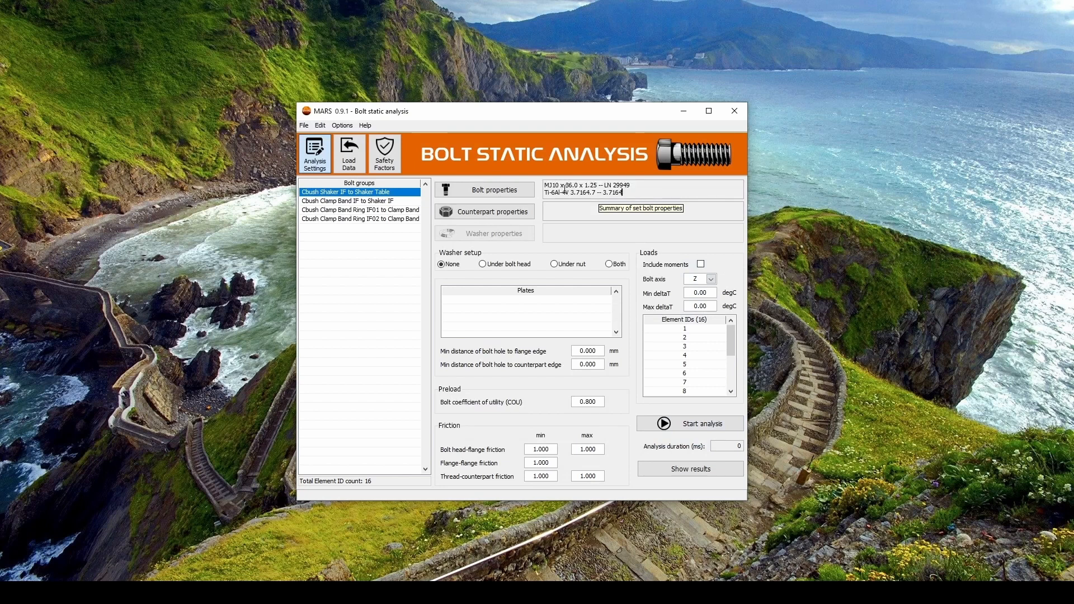
{"action": "left_click_drag", "start_coordinate": [544, 184], "coordinate": [635, 186]}
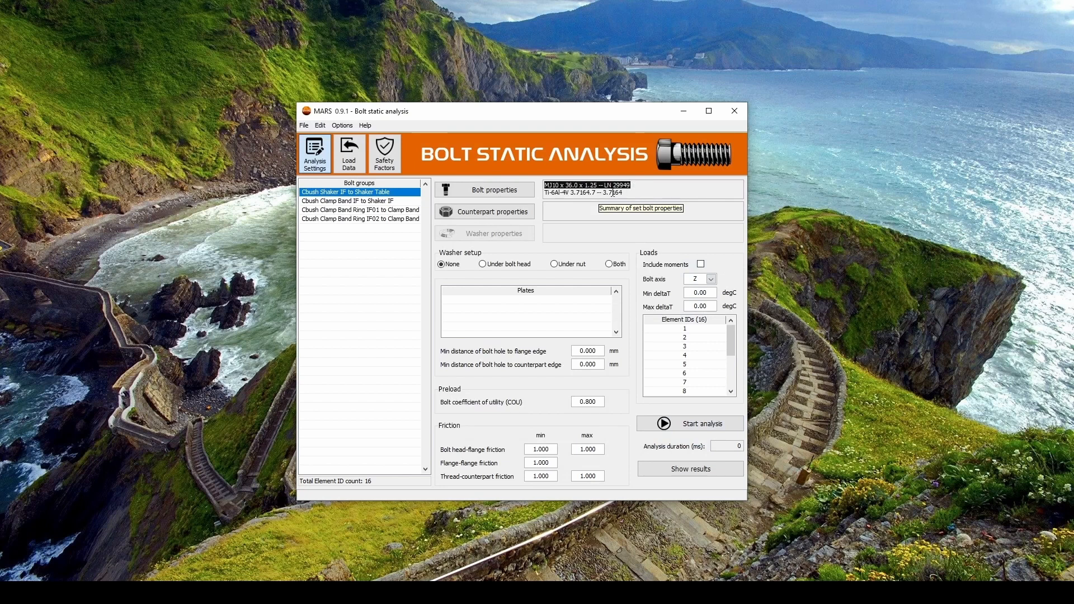
{"action": "left_click", "coordinate": [545, 193]}
{"action": "left_click_drag", "start_coordinate": [545, 193], "coordinate": [631, 193]}
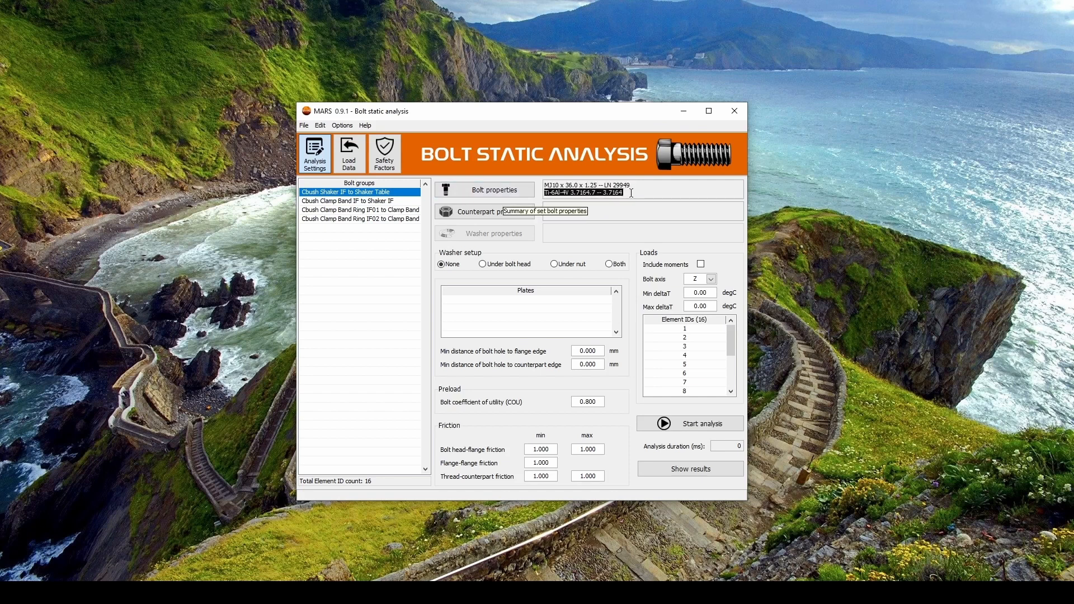
{"action": "left_click_drag", "start_coordinate": [545, 184], "coordinate": [598, 184]}
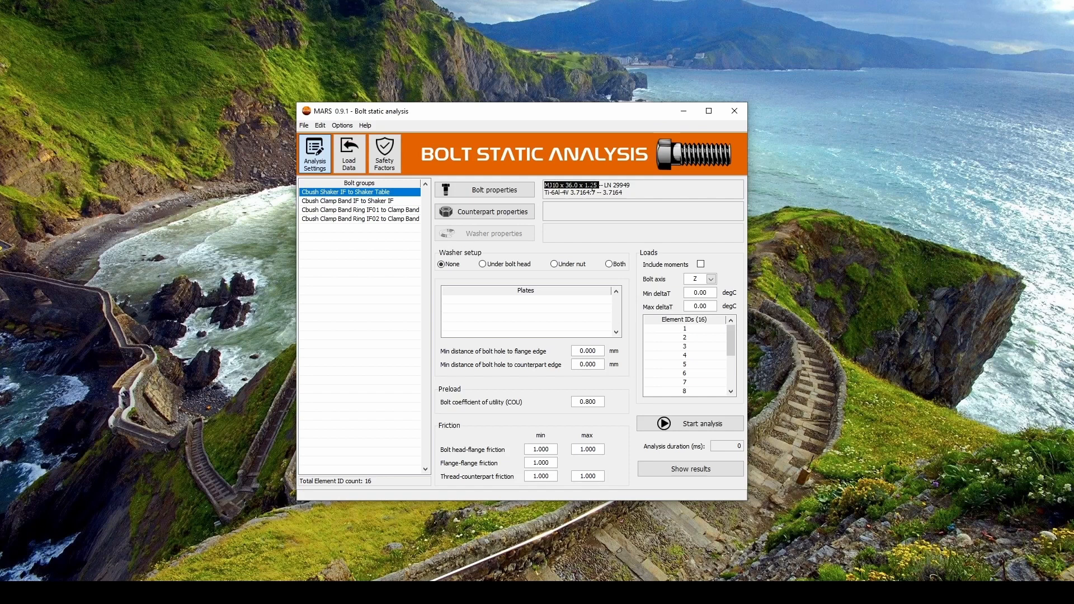
{"action": "left_click_drag", "start_coordinate": [605, 185], "coordinate": [634, 185]}
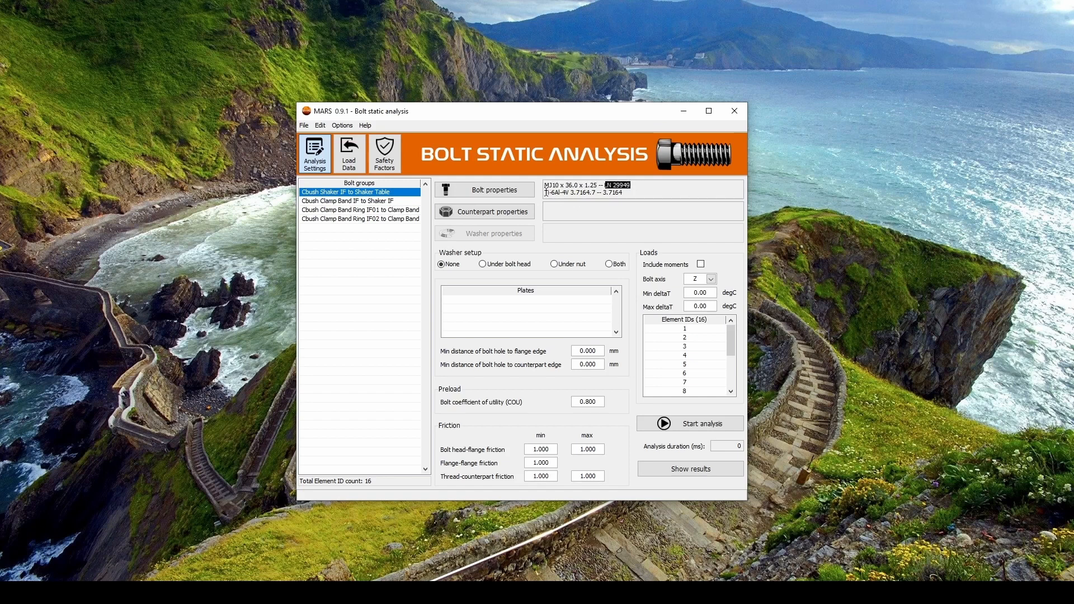
{"action": "left_click_drag", "start_coordinate": [546, 192], "coordinate": [625, 193]}
{"action": "left_click", "coordinate": [639, 193]}
{"action": "left_click", "coordinate": [281, 549]}
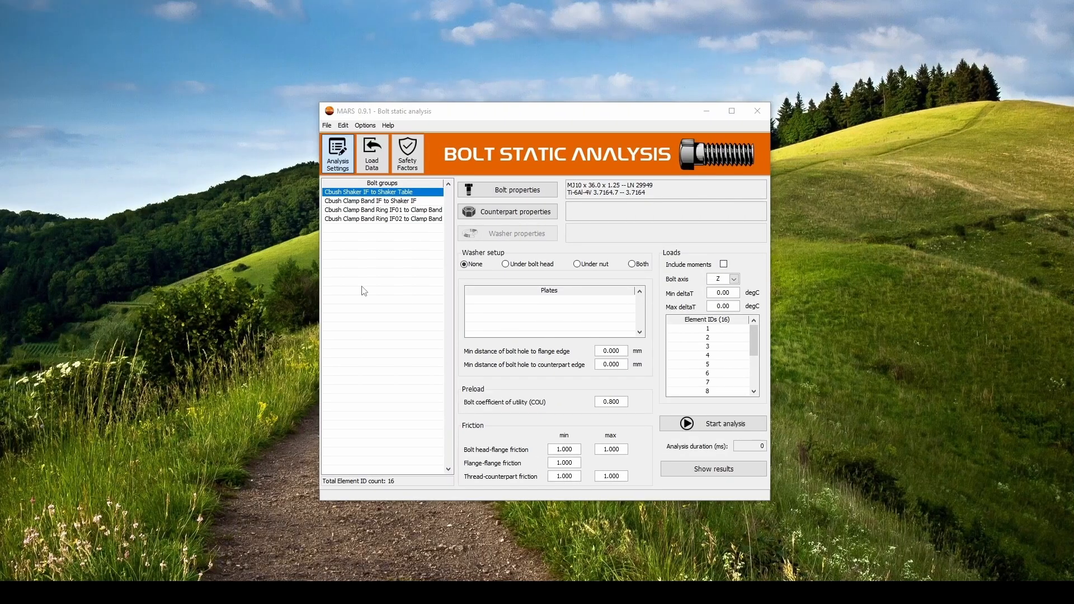
- In the counterpart properties, choose the predefined nut M10 -- DIN EN ISO 4032 / 934 with material Ti-6Al-4V 3.7164.1 -- 3.7164
{"action": "left_click", "coordinate": [496, 216]}
{"action": "left_click", "coordinate": [498, 216]}
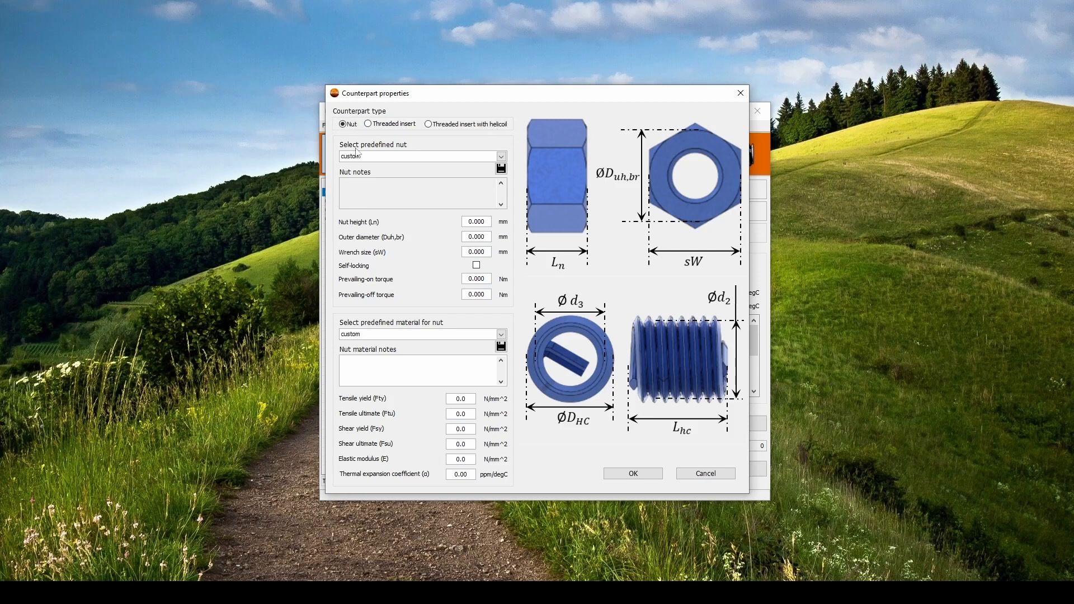
{"action": "left_click", "coordinate": [502, 157]}
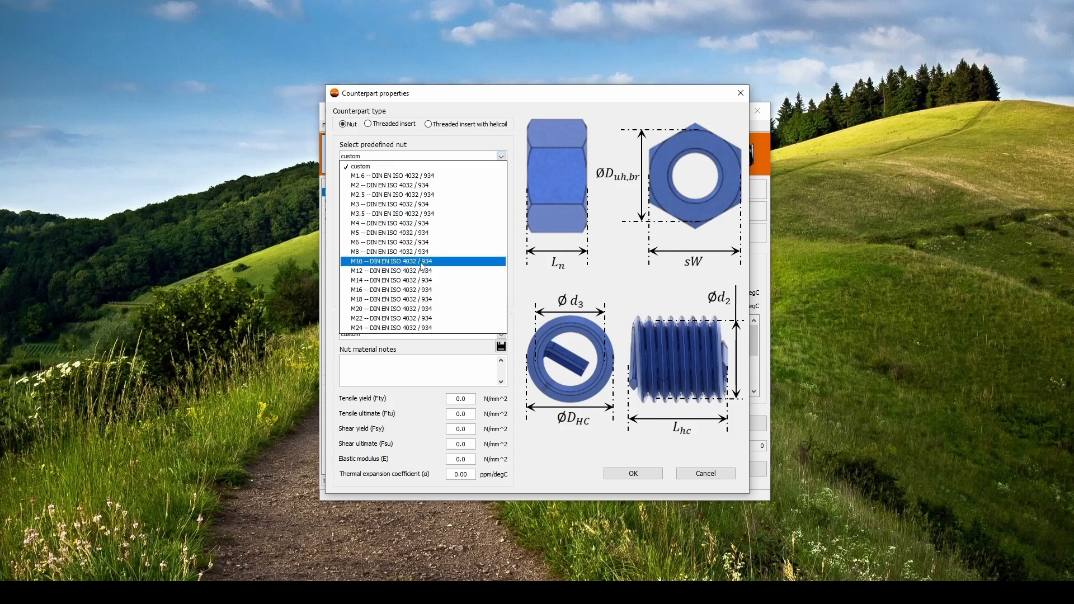
{"action": "left_click", "coordinate": [422, 262]}
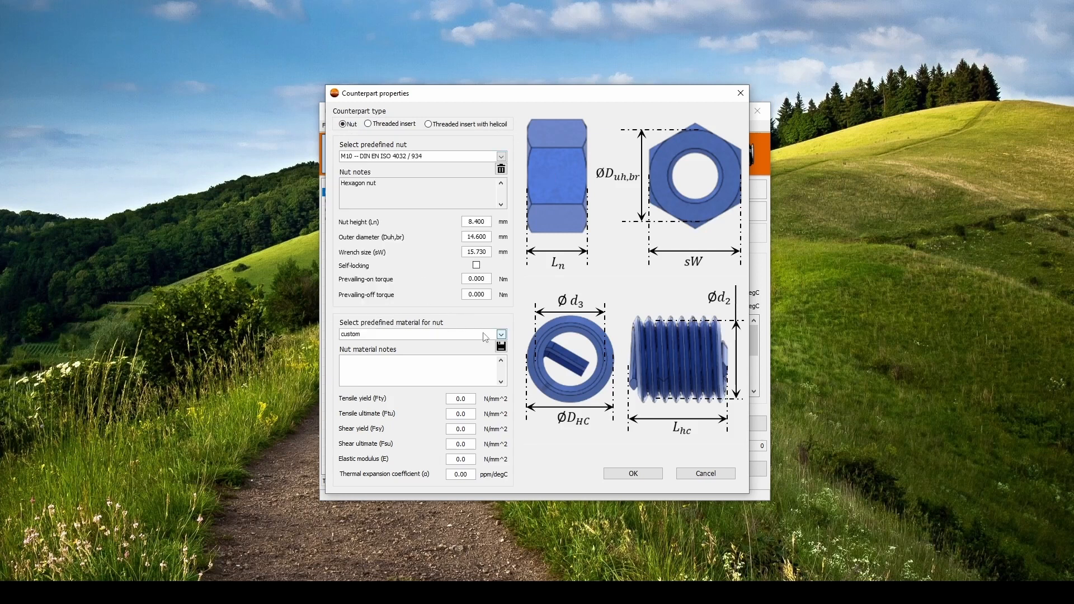
{"action": "left_click", "coordinate": [501, 334]}
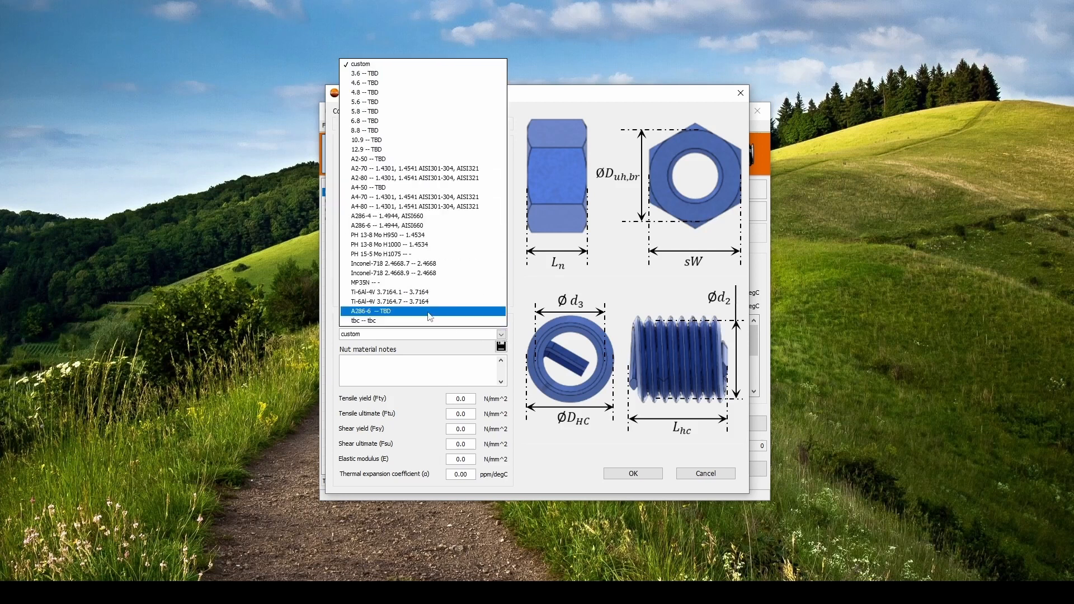
{"action": "left_click", "coordinate": [415, 292]}
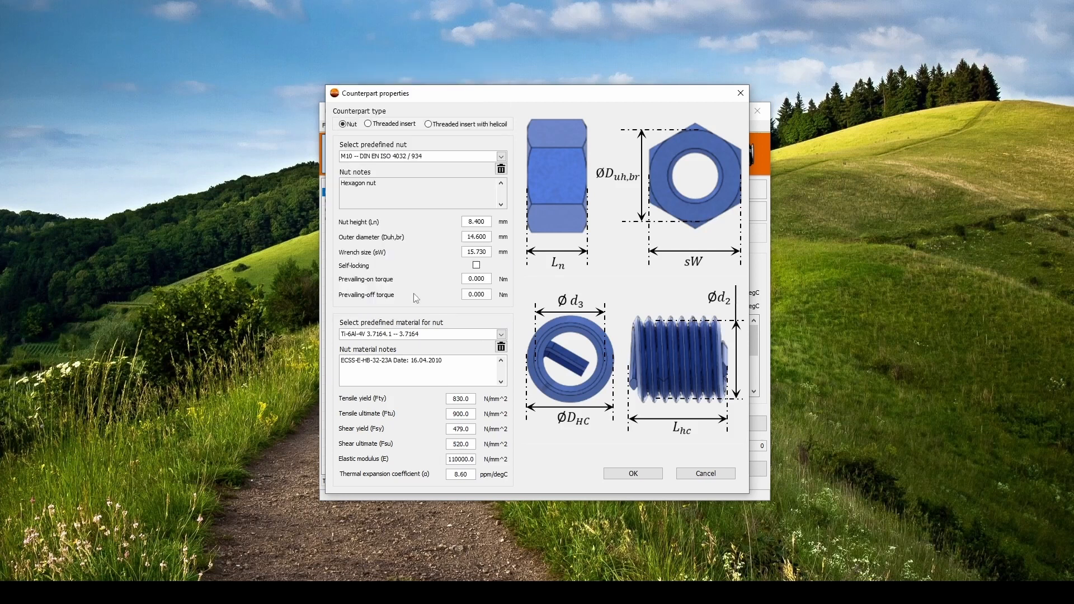
- Change the counterpart to a threaded insert with helicoil, using M10 -- ISO 2320 / Standard & Fine Threads and material Inconel X 750 -- 2.4669
{"action": "left_click", "coordinate": [368, 126]}
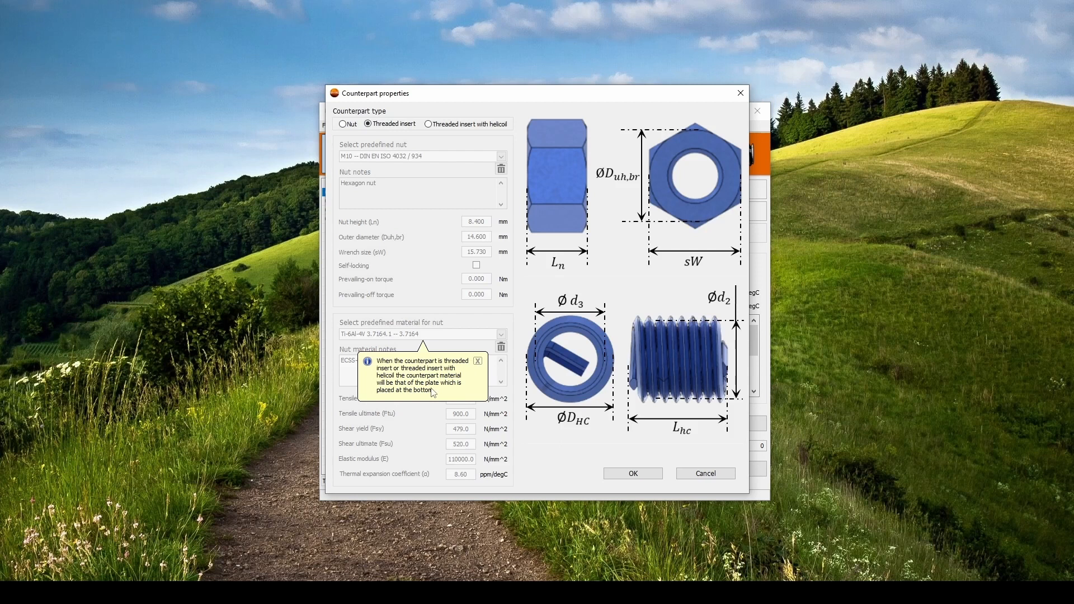
{"action": "left_click", "coordinate": [428, 124]}
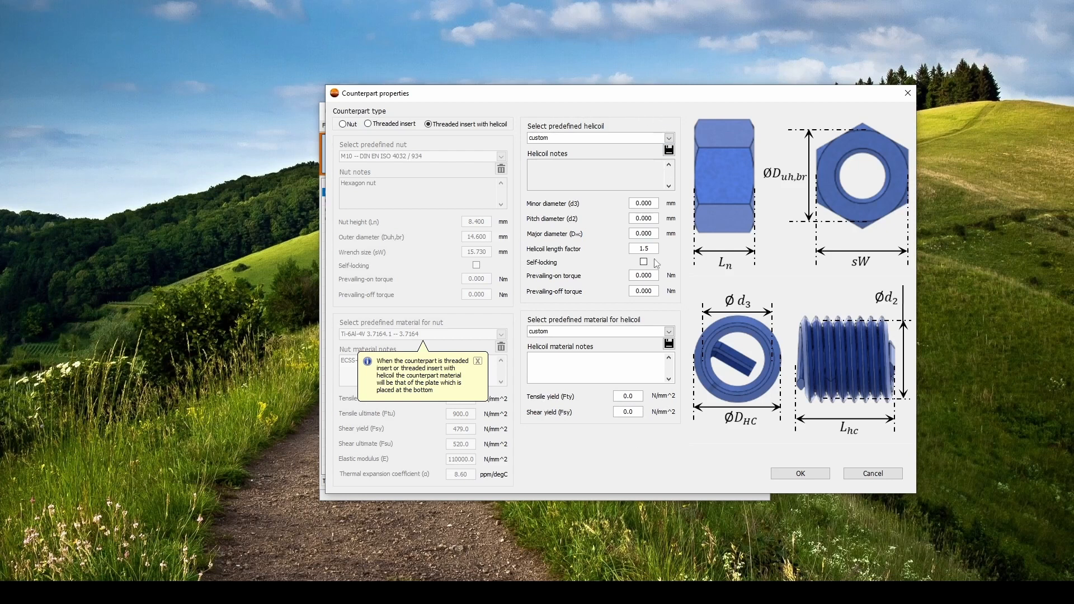
{"action": "left_click", "coordinate": [669, 139]}
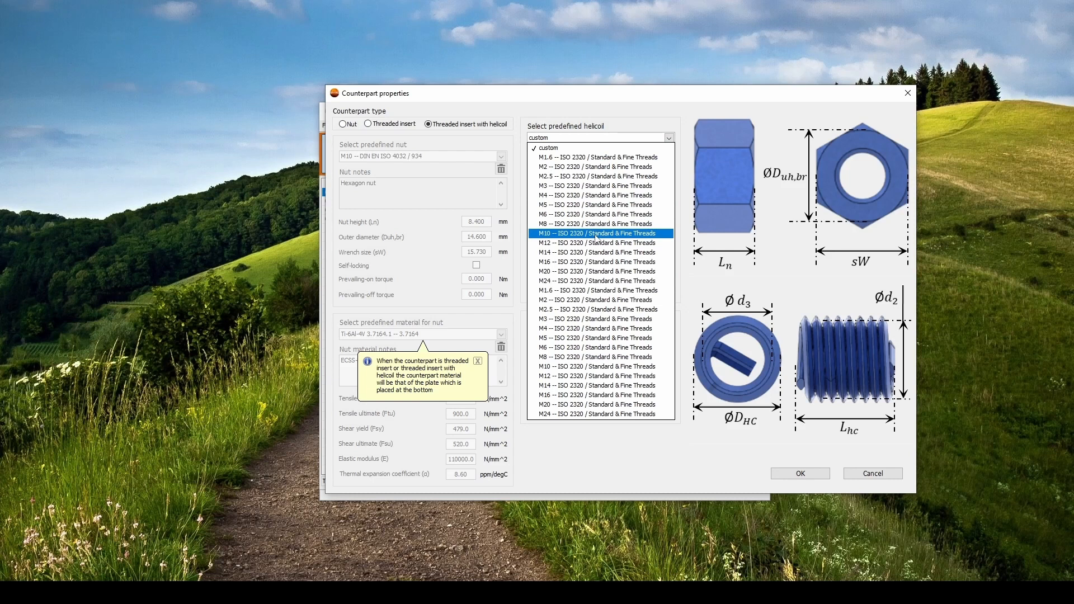
{"action": "left_click", "coordinate": [597, 234]}
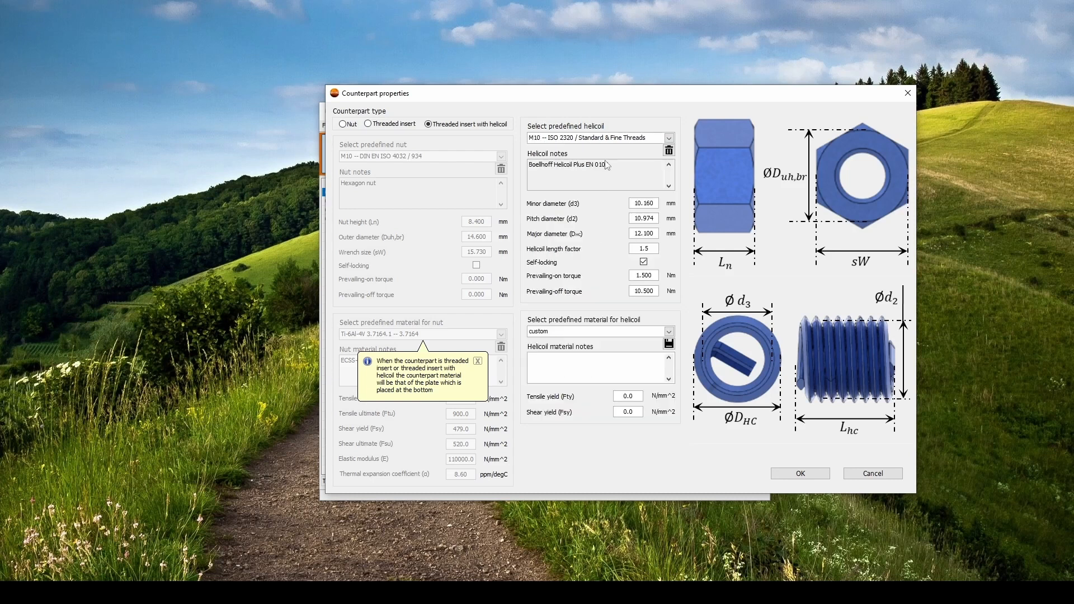
{"action": "left_click", "coordinate": [669, 331]}
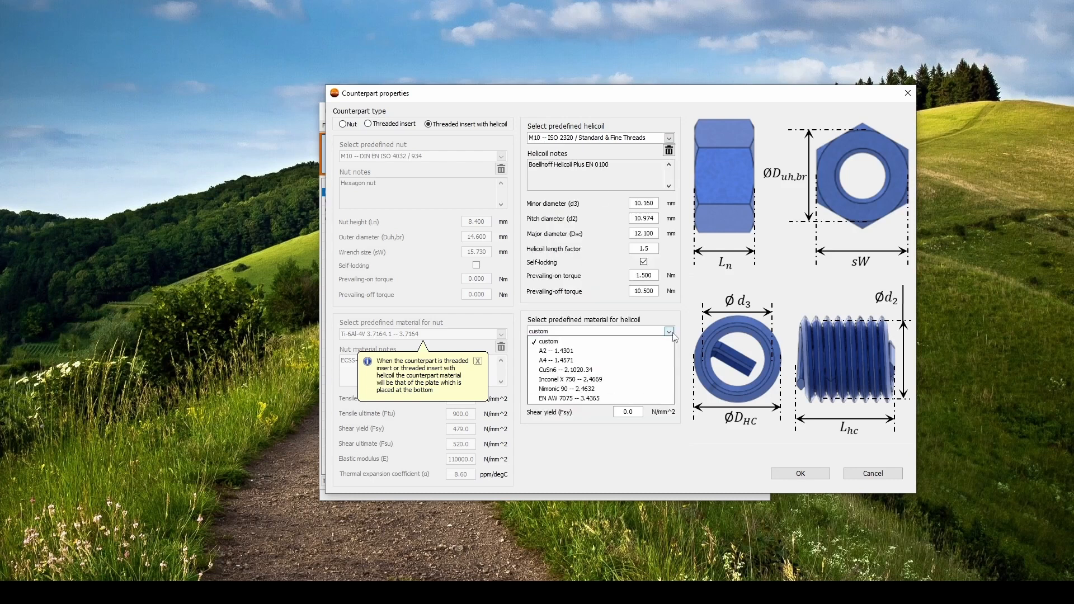
{"action": "left_click", "coordinate": [630, 382]}
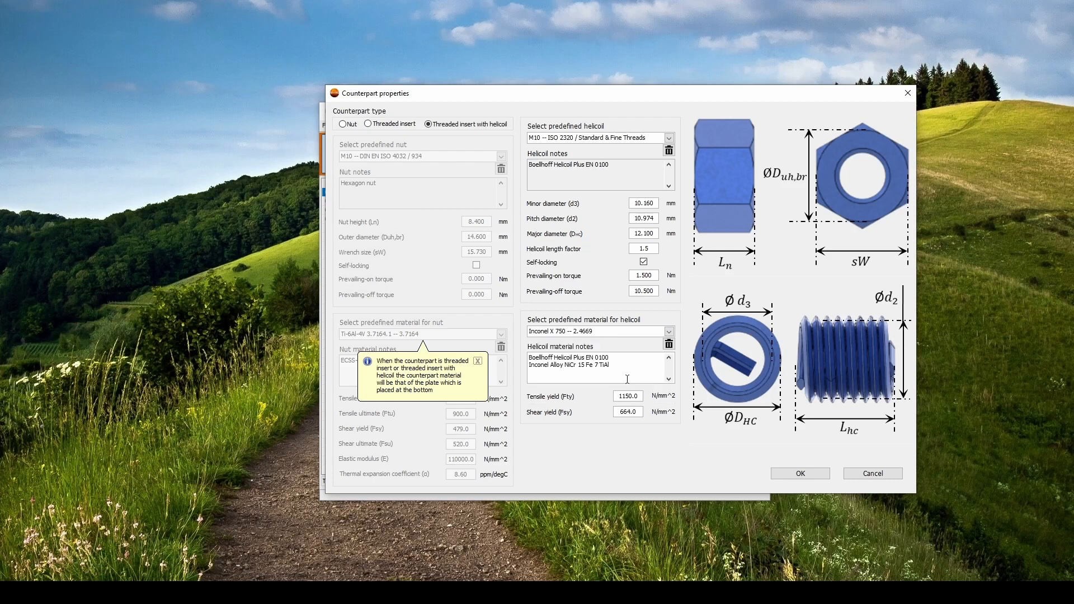
{"action": "left_click", "coordinate": [788, 475]}
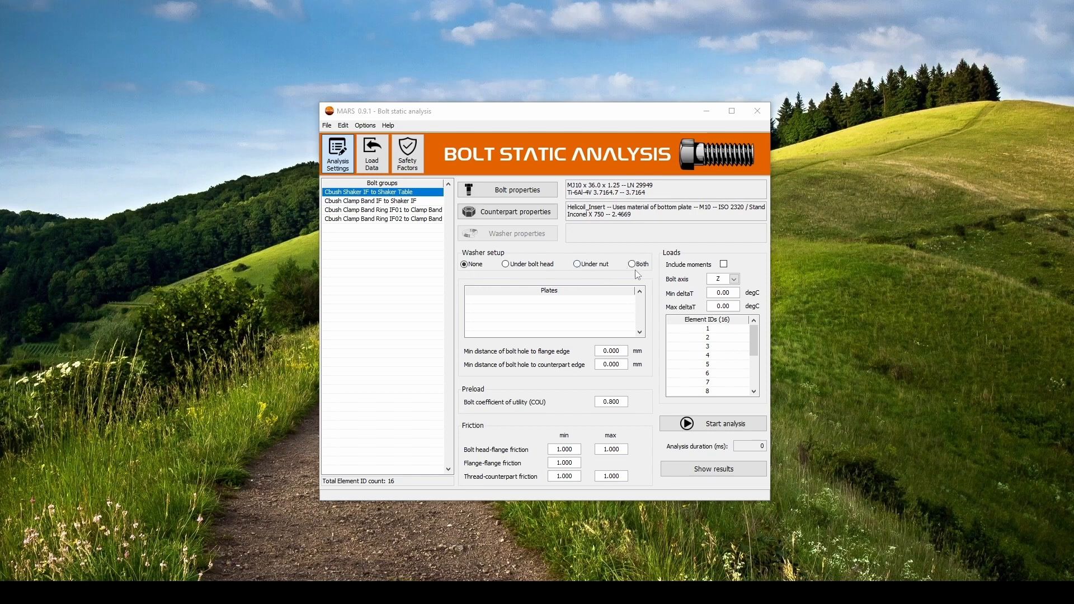
- Place a washer under the bolt head, using predefined washer M10 -- EN ISO 7089 / DIN 125 A with material NiCr15Fe7TiAl -- TBD
{"action": "left_click", "coordinate": [505, 265]}
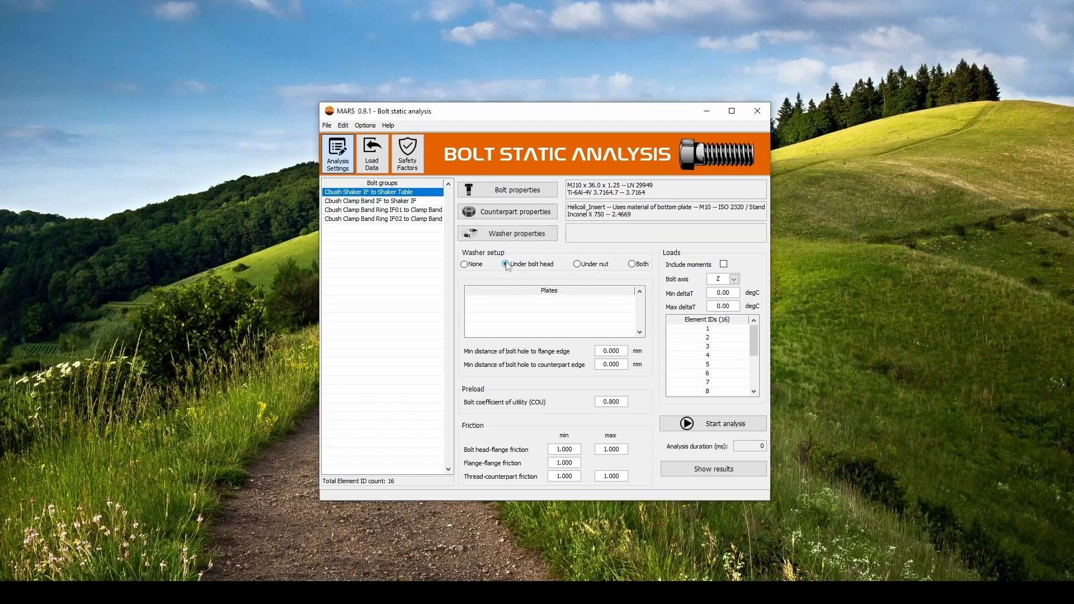
{"action": "left_click", "coordinate": [548, 233]}
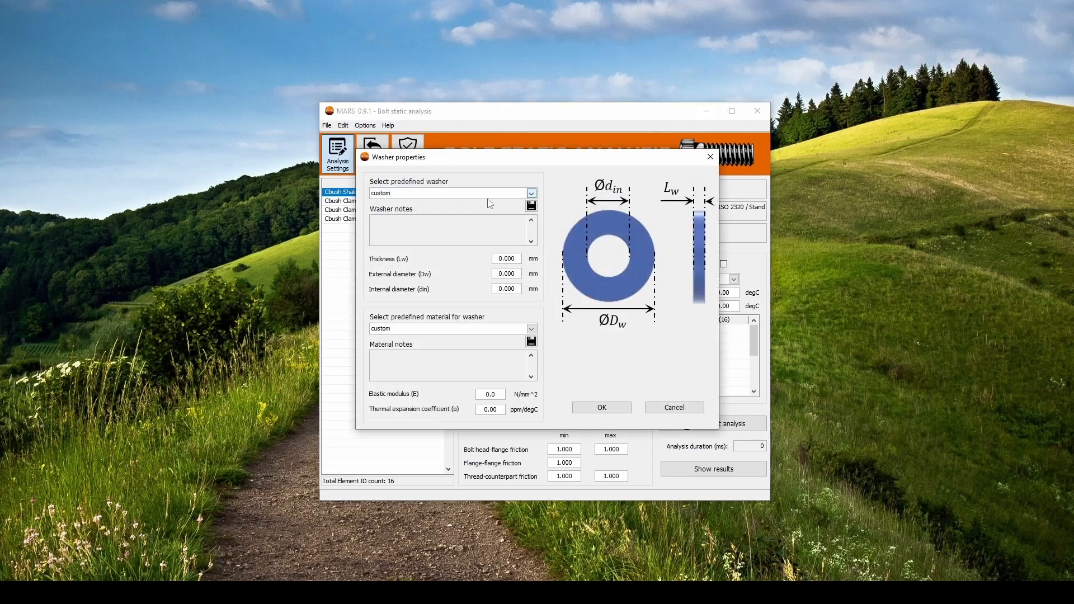
{"action": "left_click", "coordinate": [531, 194]}
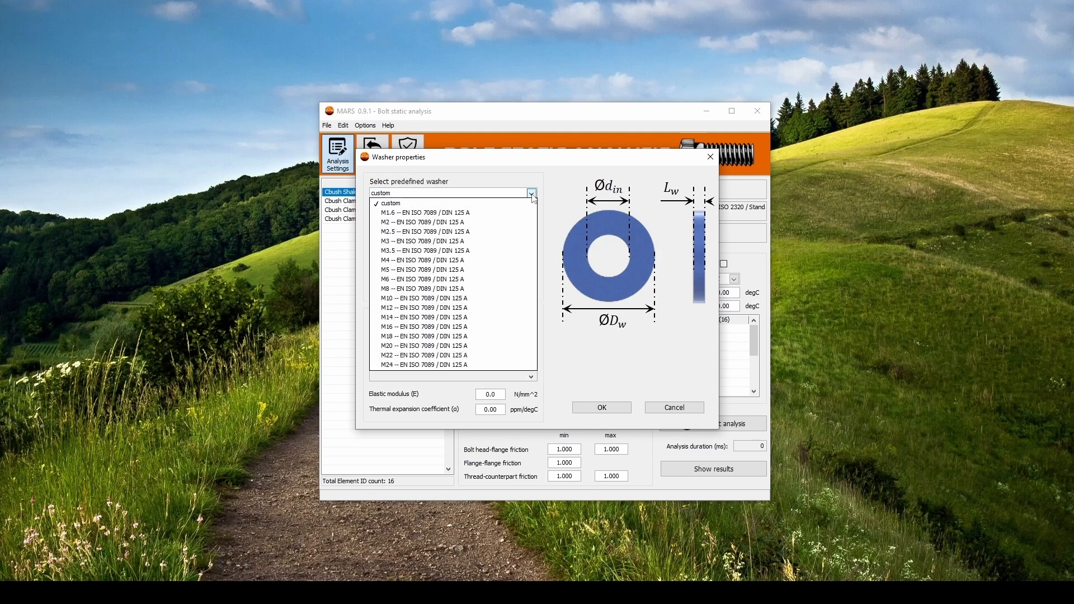
{"action": "left_click", "coordinate": [463, 302]}
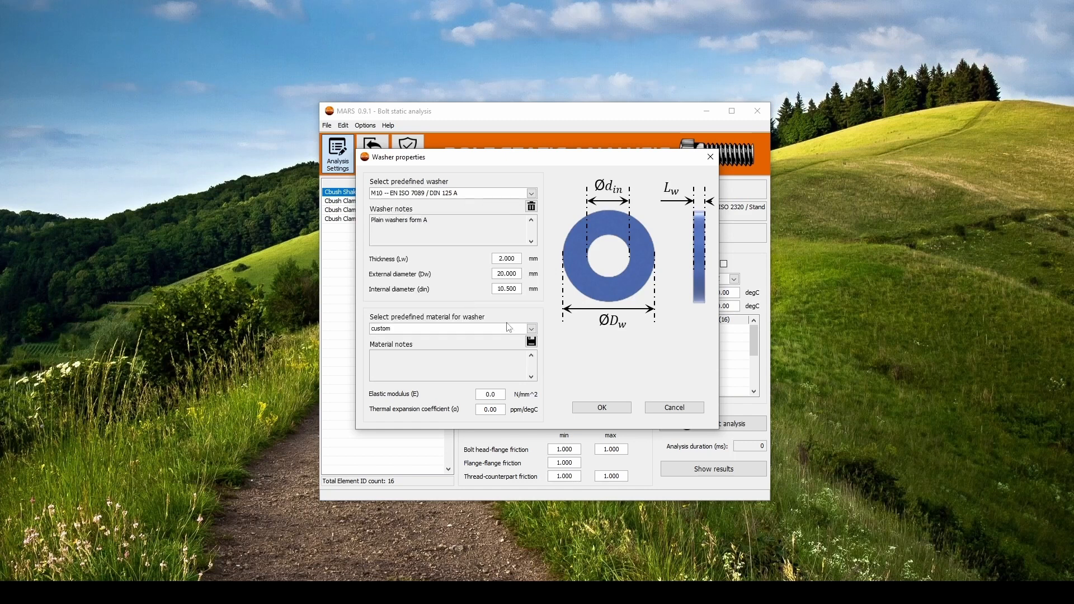
{"action": "left_click", "coordinate": [531, 330]}
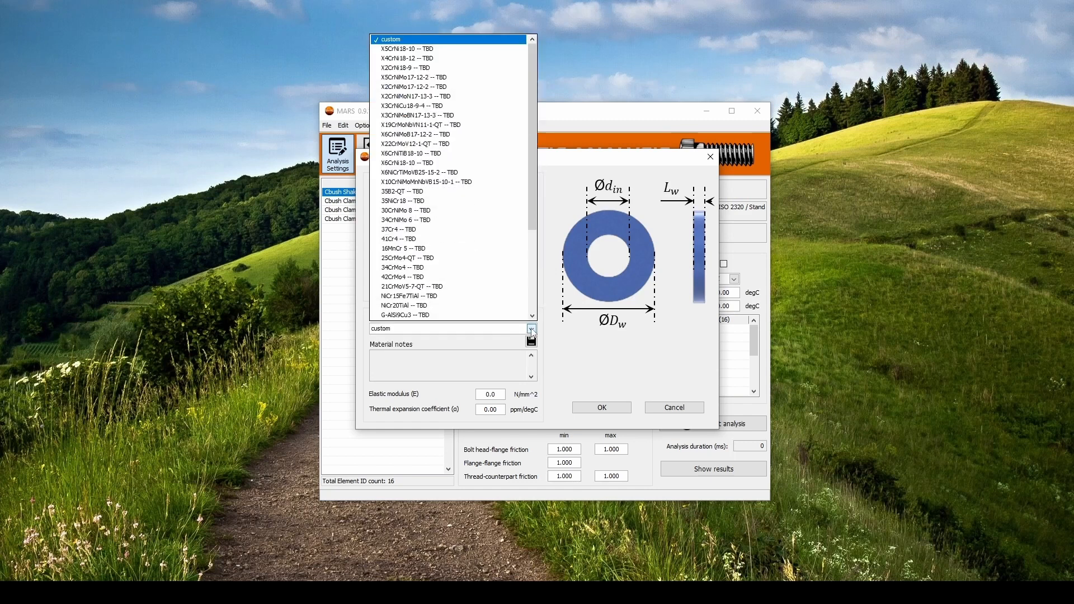
{"action": "left_click", "coordinate": [447, 297]}
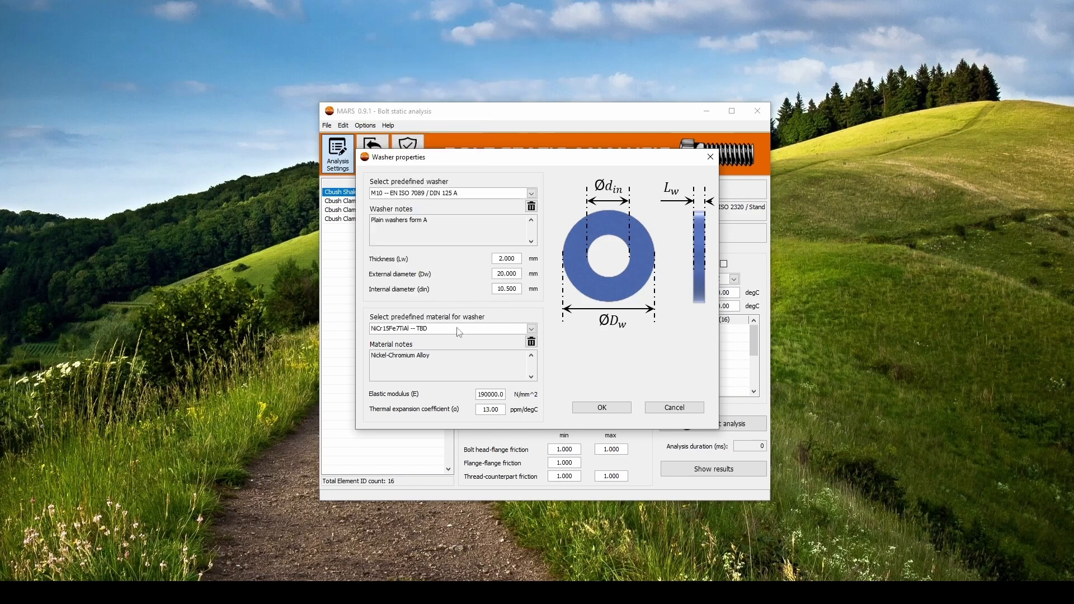
{"action": "left_click", "coordinate": [606, 410]}
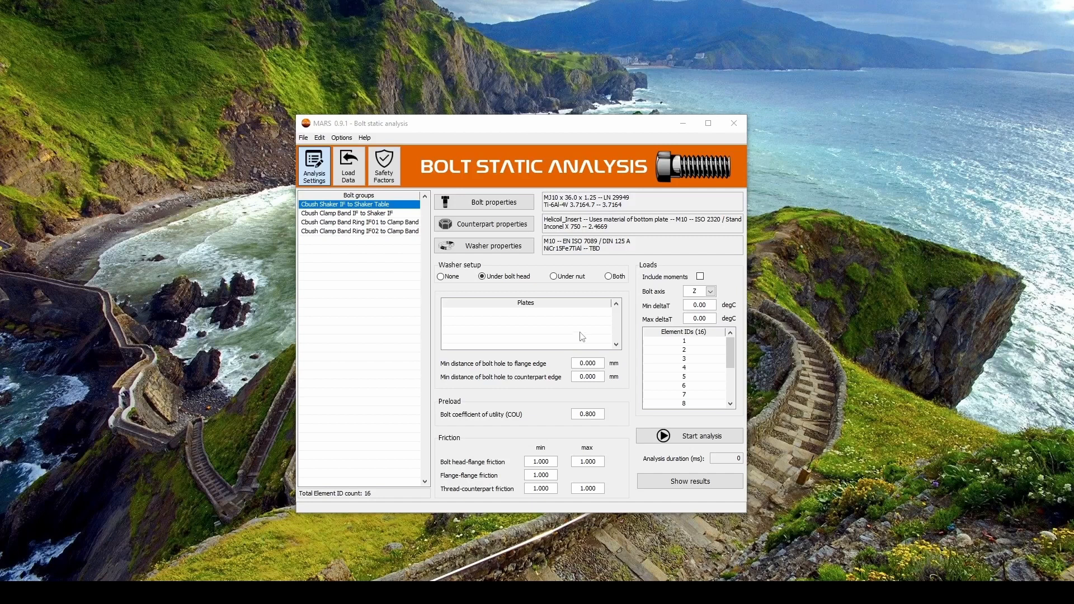
- Add a plate with predefined material Ti6Al4V-1 -- AMS 4928 / Bar and a thickness of 10 mm
{"action": "right_click", "coordinate": [520, 313]}
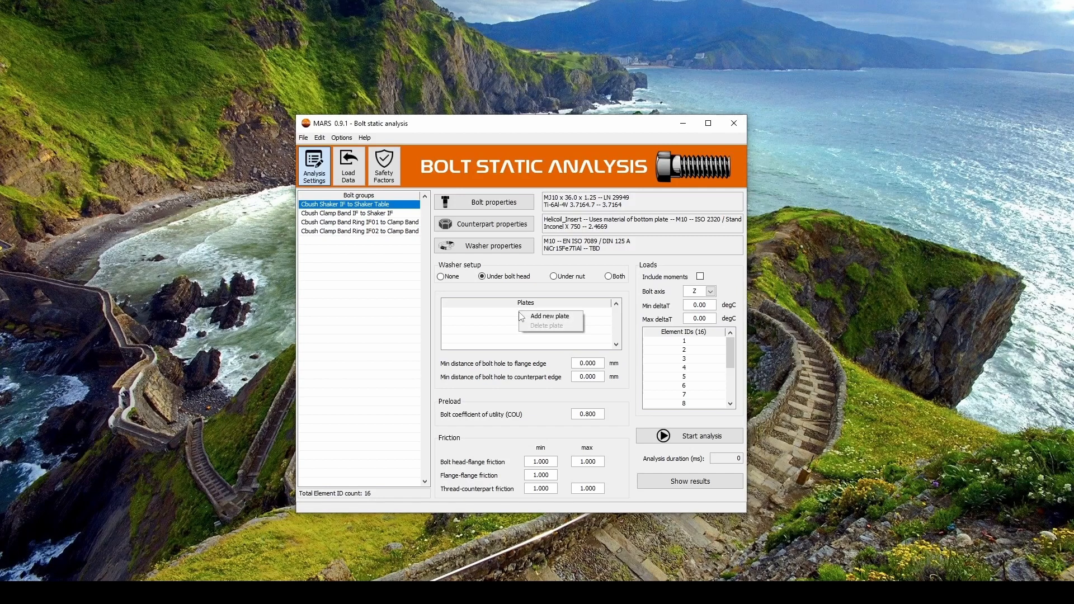
{"action": "left_click", "coordinate": [527, 317]}
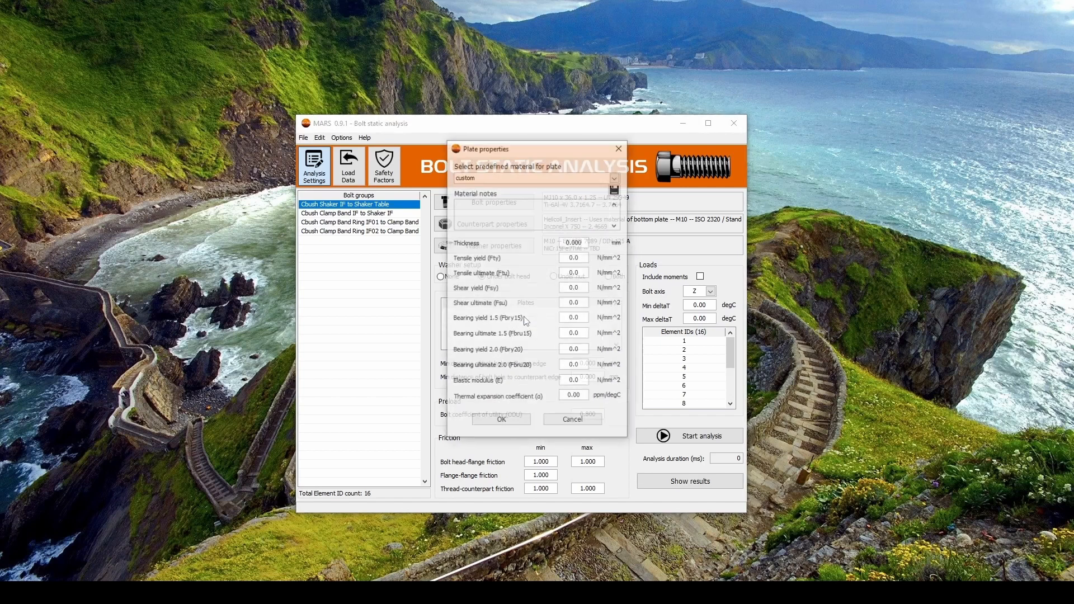
{"action": "left_click", "coordinate": [616, 178]}
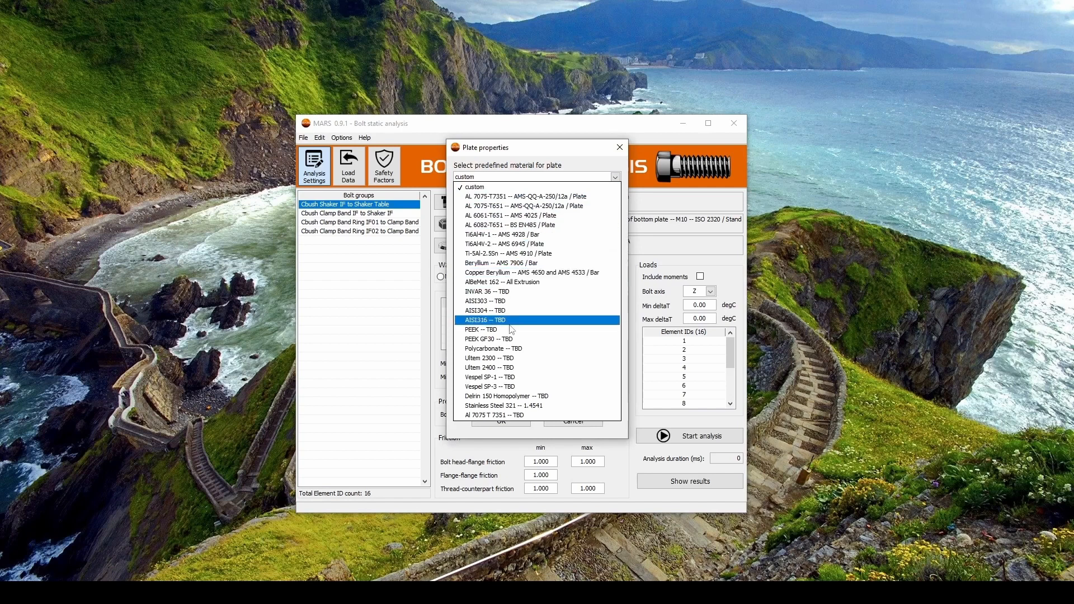
{"action": "left_click", "coordinate": [518, 236]}
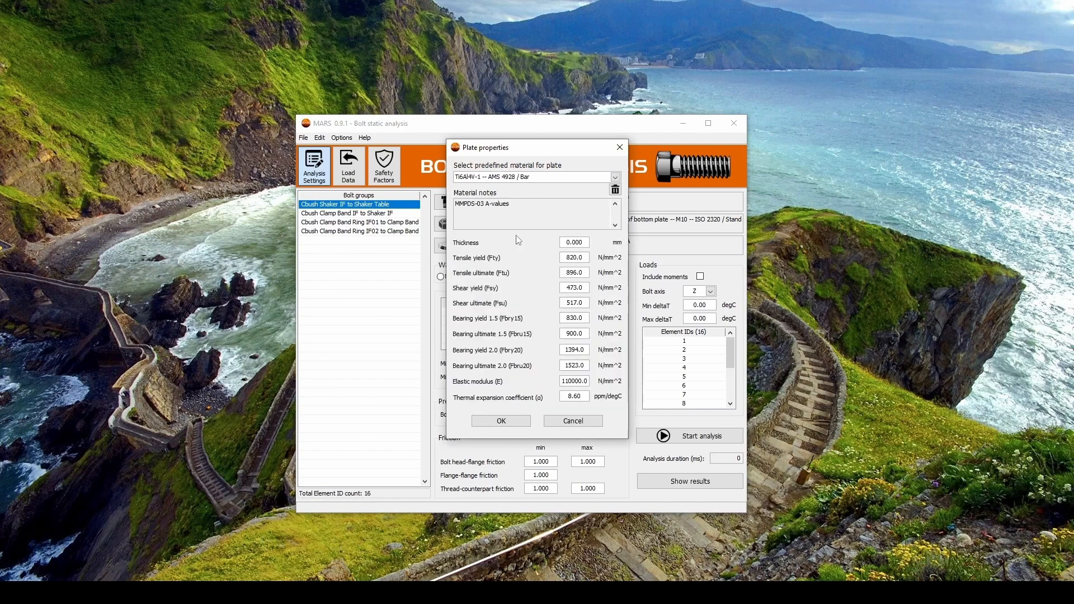
{"action": "double_click", "coordinate": [572, 242]}
{"action": "type", "text": "10"}
{"action": "left_click", "coordinate": [501, 421]}
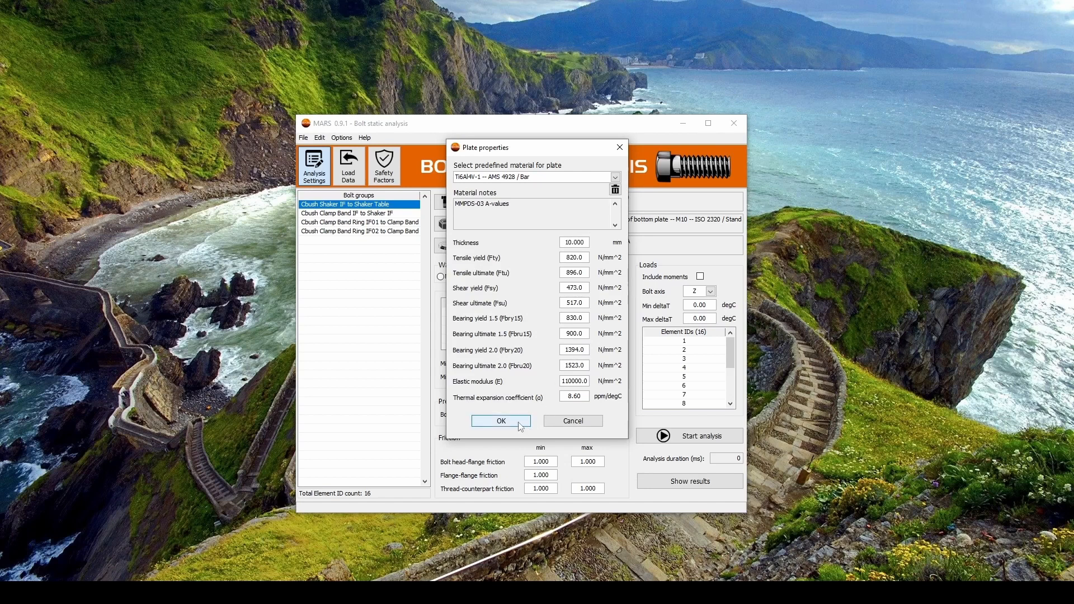
- Add a second plate with predefined material Ti-5Al-2.5Sn -- AMS 4910 / Plate and a thickness of 20 mm
{"action": "right_click", "coordinate": [540, 331]}
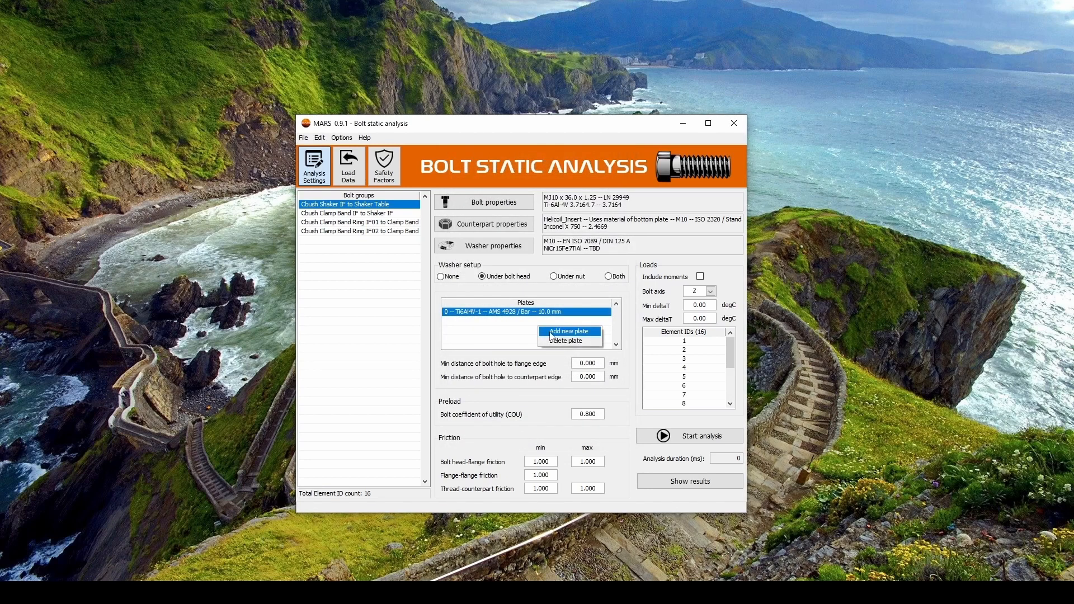
{"action": "left_click", "coordinate": [556, 334]}
{"action": "left_click", "coordinate": [535, 178]}
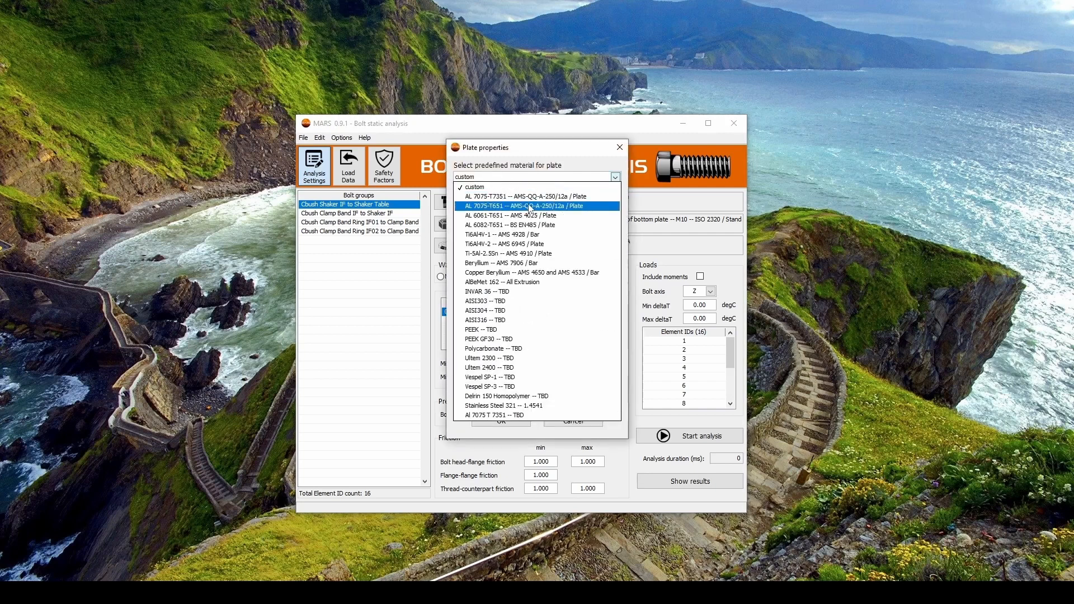
{"action": "left_click", "coordinate": [518, 254]}
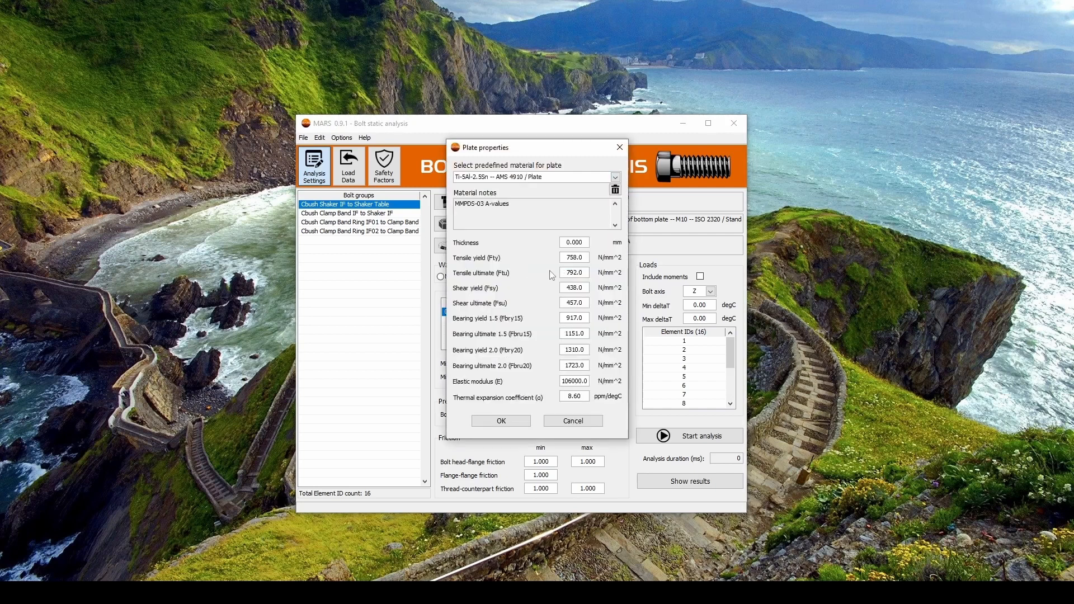
{"action": "double_click", "coordinate": [572, 245]}
{"action": "type", "text": "20.000"}
{"action": "left_click", "coordinate": [517, 422]}
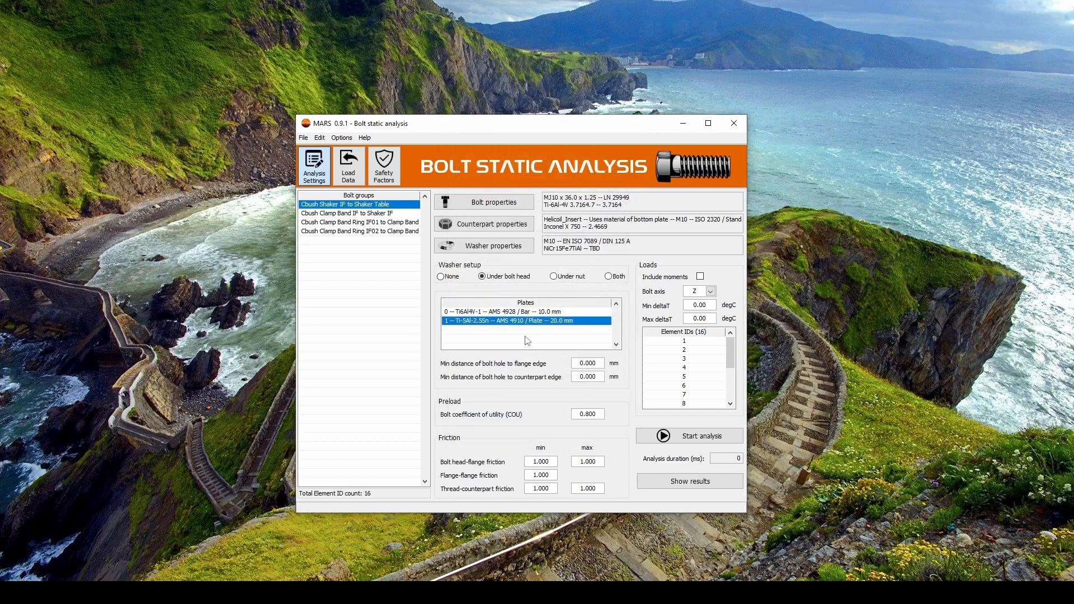
{"action": "left_click", "coordinate": [527, 340]}
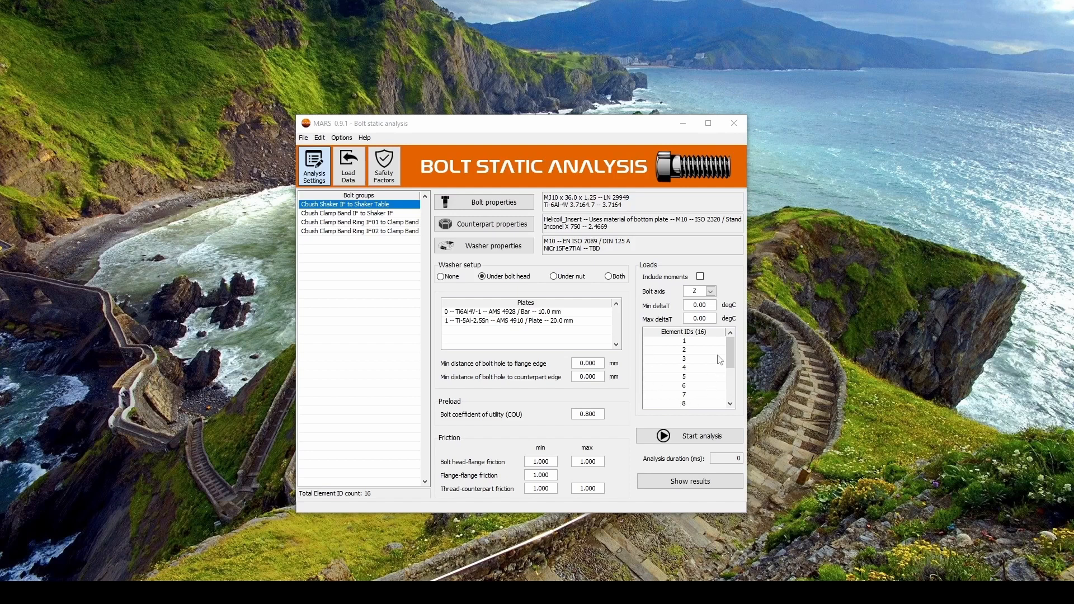
- Review the group's element IDs and check which further IDs are available to add from loaded data
{"action": "left_click_drag", "start_coordinate": [730, 352], "coordinate": [733, 383]}
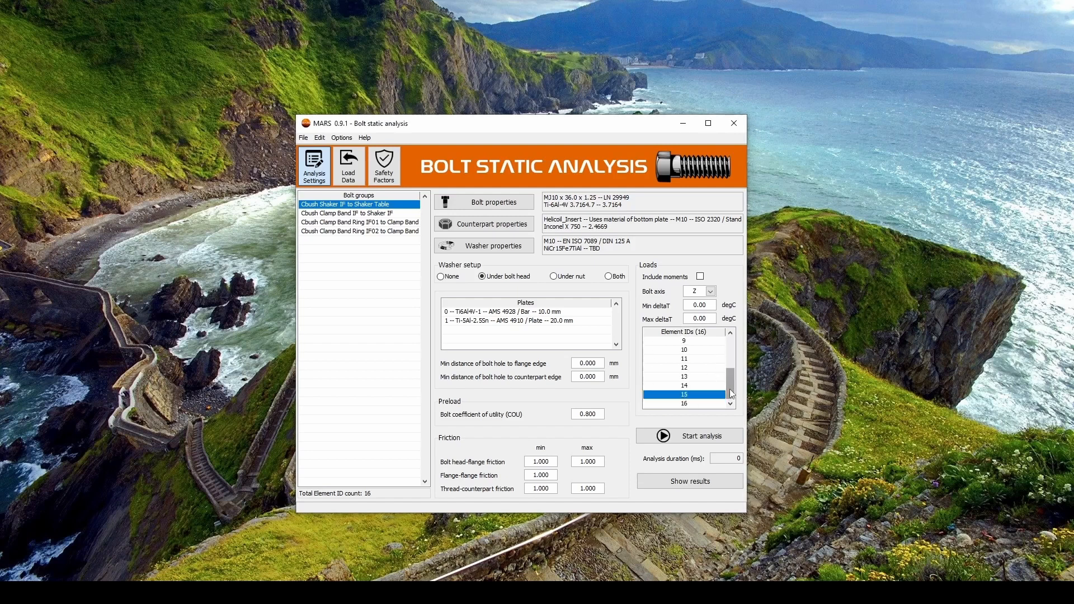
{"action": "right_click", "coordinate": [697, 386]}
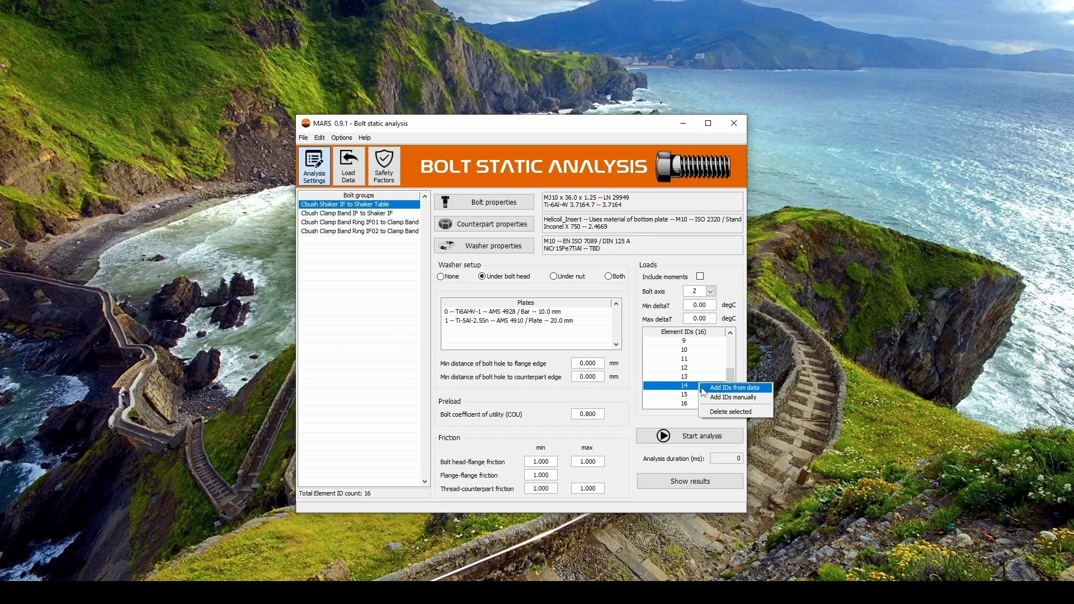
{"action": "left_click", "coordinate": [703, 389]}
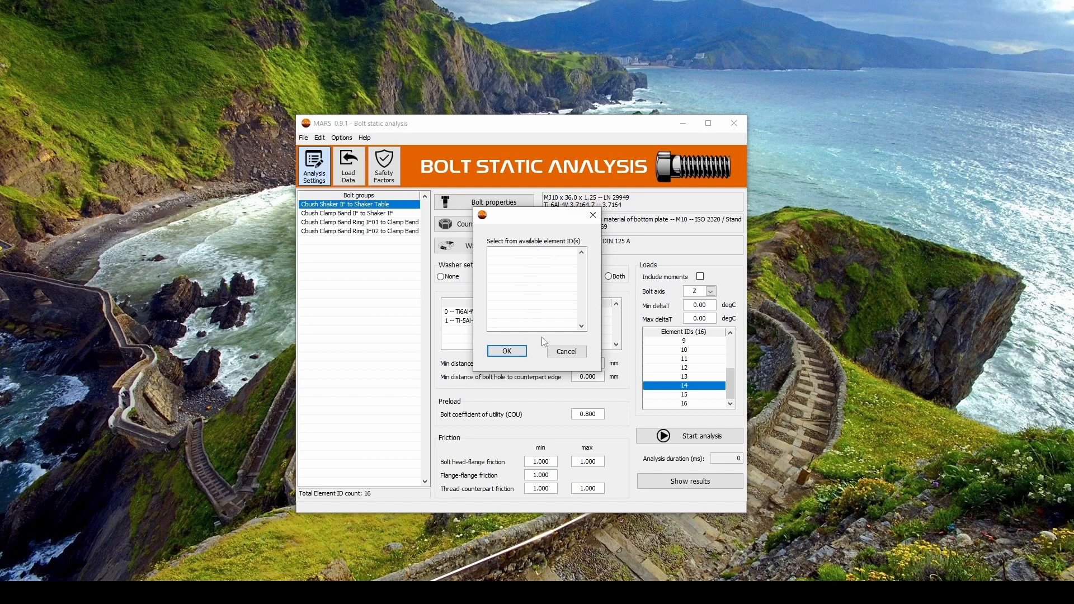
{"action": "left_click", "coordinate": [566, 352]}
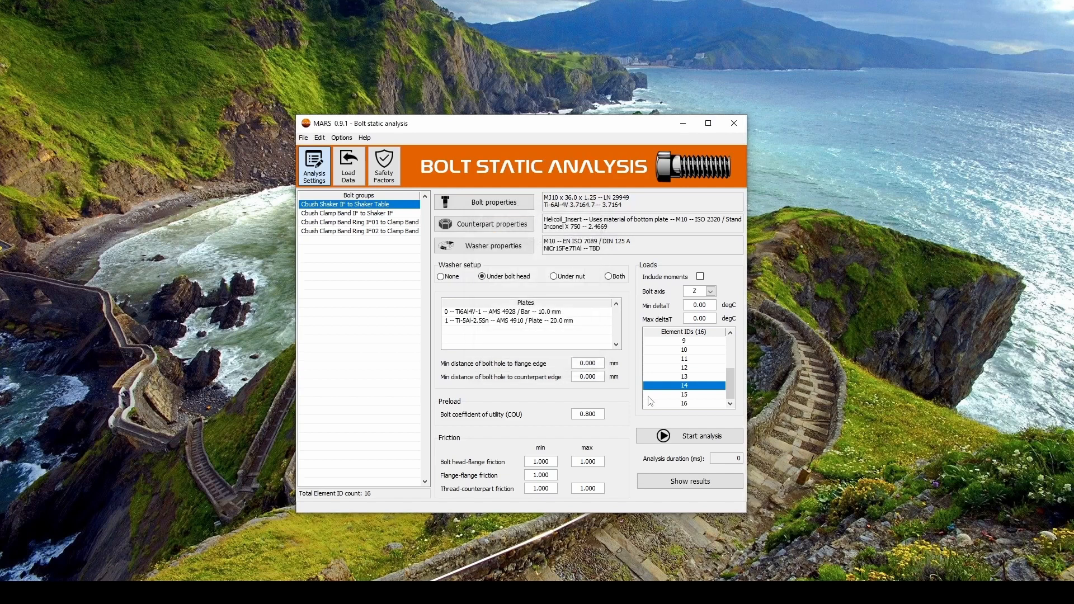
- Manually add element IDs 17,18,20-25 to the Cbush Shaker IF to Shaker Table group and check the extended list
{"action": "right_click", "coordinate": [707, 388]}
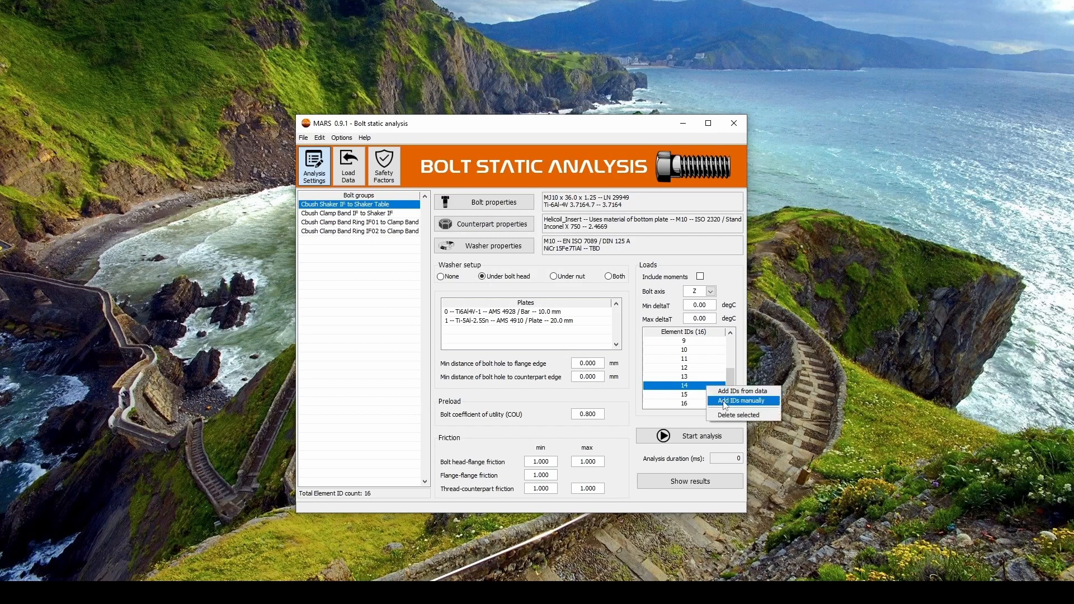
{"action": "left_click", "coordinate": [715, 401]}
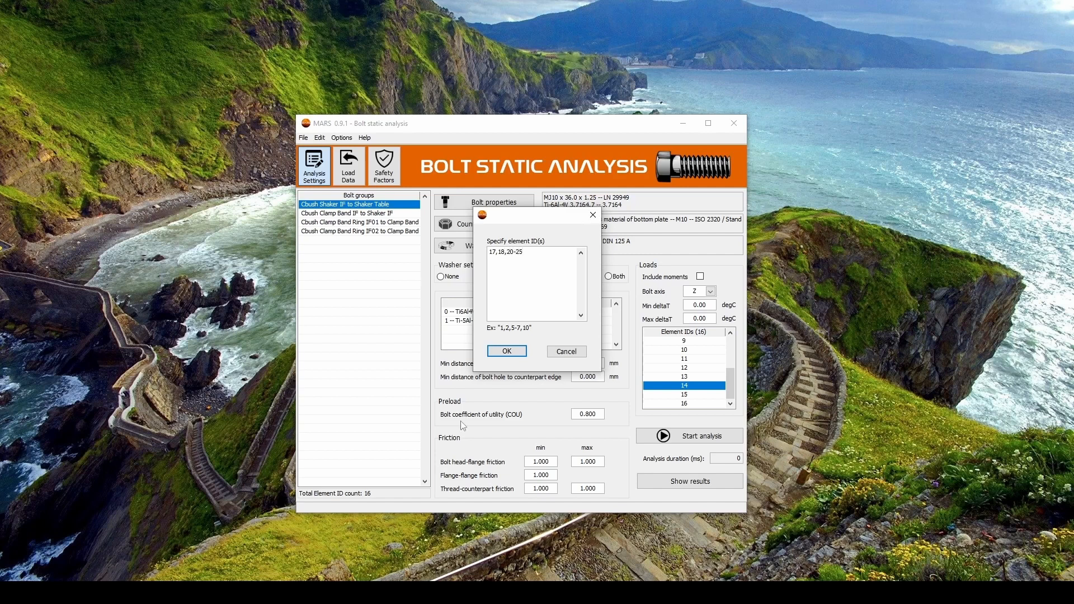
{"action": "left_click", "coordinate": [506, 351]}
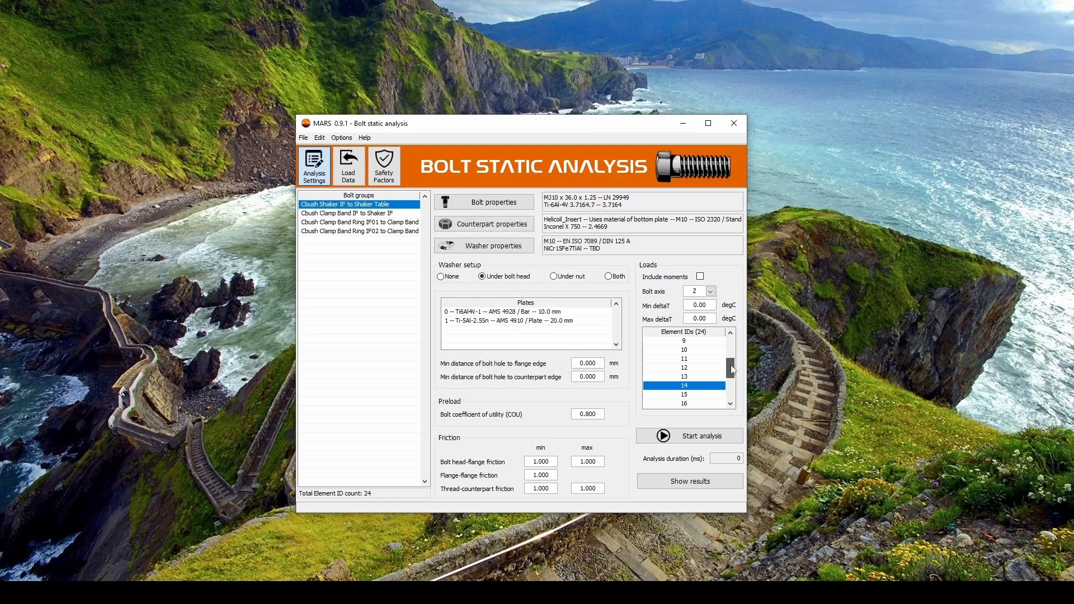
{"action": "left_click_drag", "start_coordinate": [729, 368], "coordinate": [734, 391]}
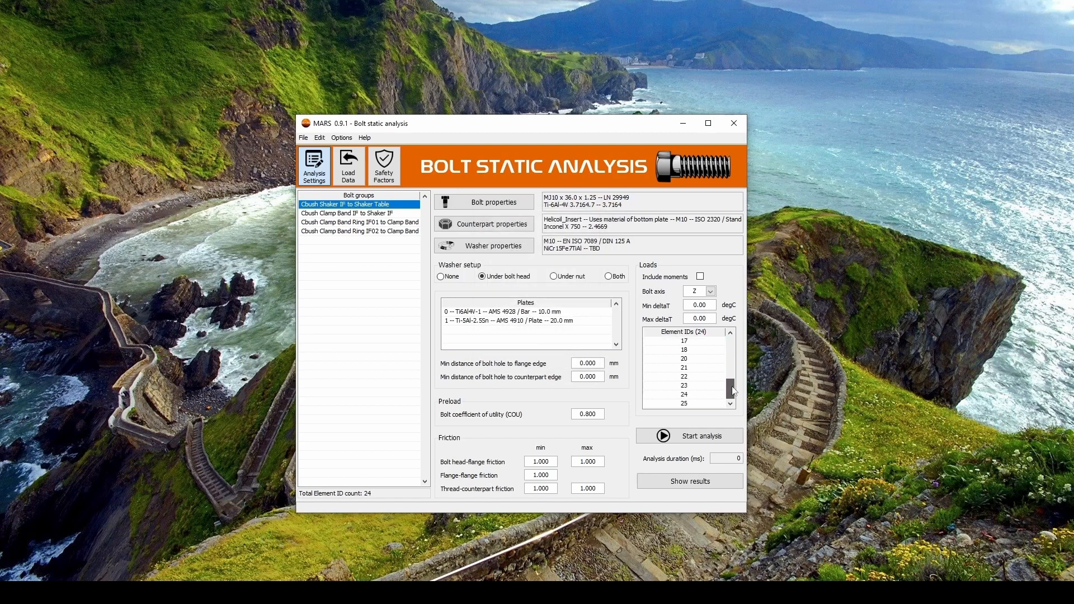
{"action": "left_click", "coordinate": [707, 343]}
{"action": "left_click", "coordinate": [707, 403], "text": "shift"}
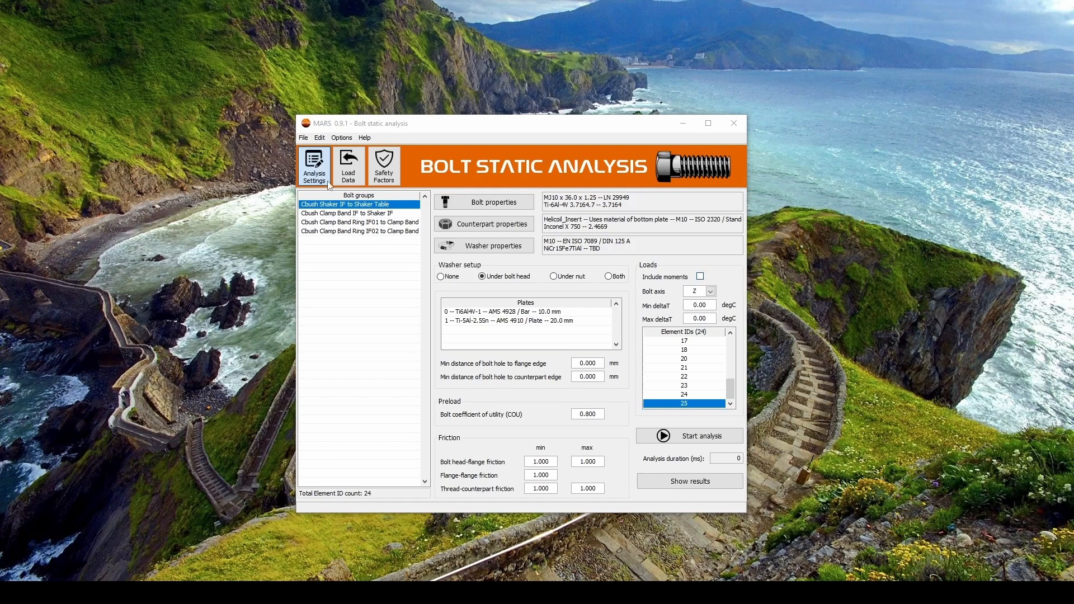
- Examine the force and moment columns of the load data table alongside the bolt axis options in the analysis settings
{"action": "left_click", "coordinate": [348, 177]}
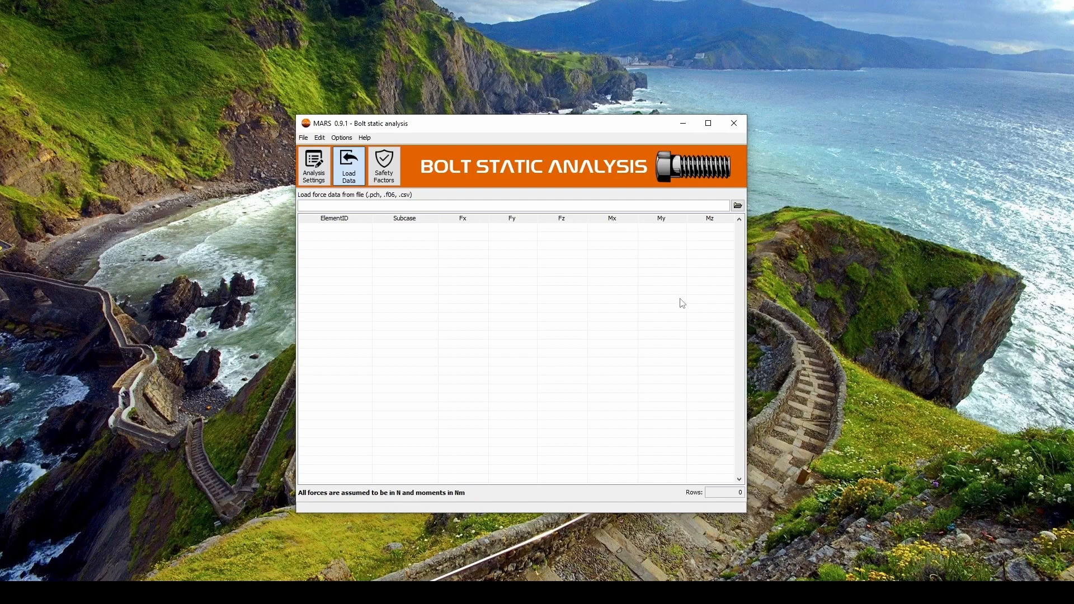
{"action": "left_click", "coordinate": [325, 184]}
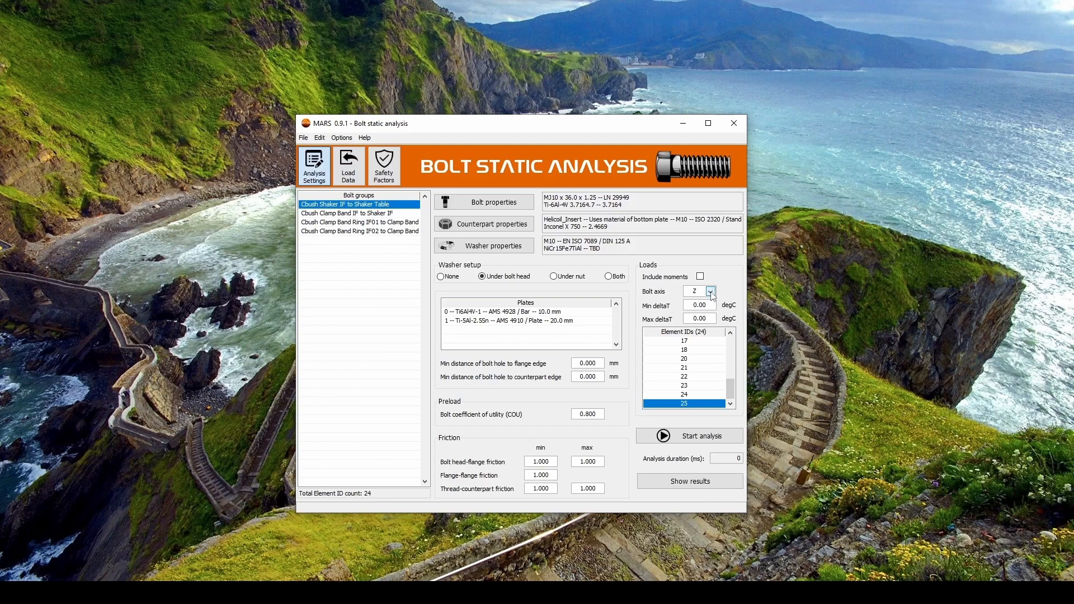
{"action": "left_click", "coordinate": [710, 291]}
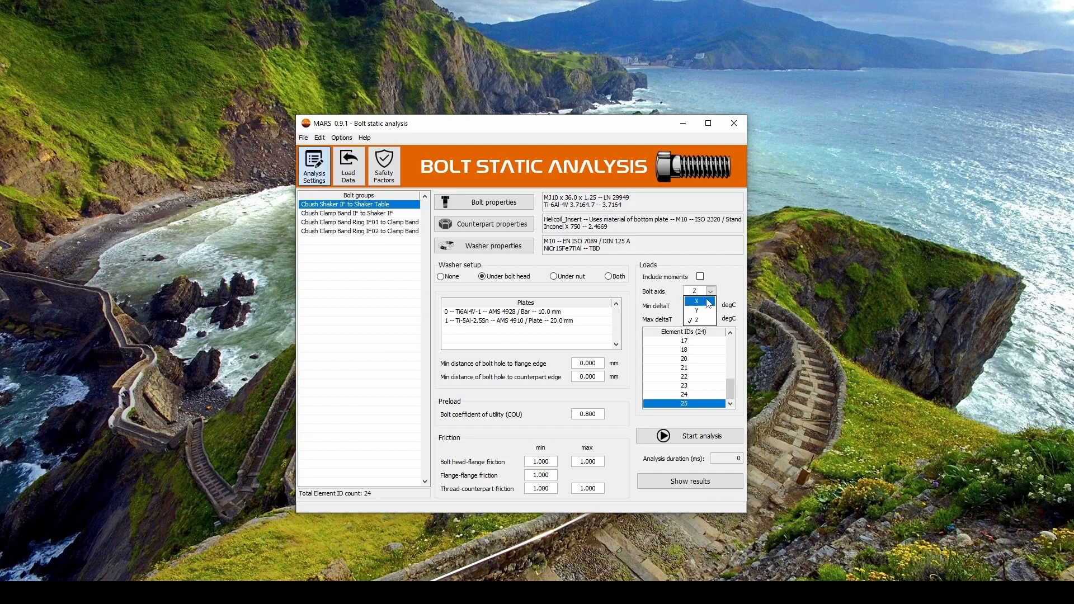
{"action": "left_click", "coordinate": [718, 270]}
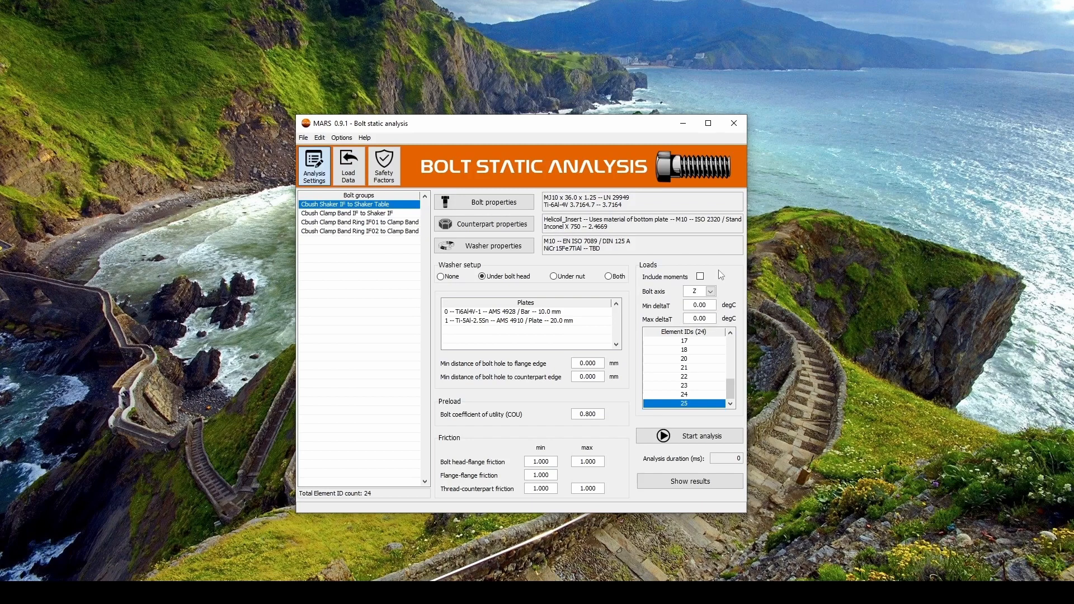
{"action": "left_click", "coordinate": [356, 165]}
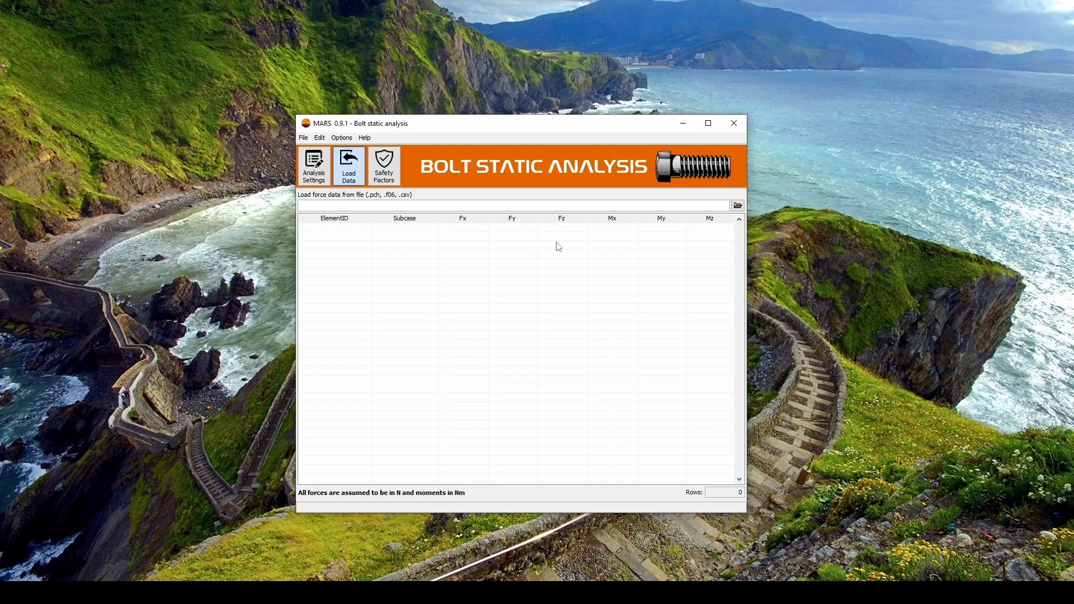
{"action": "left_click", "coordinate": [327, 176]}
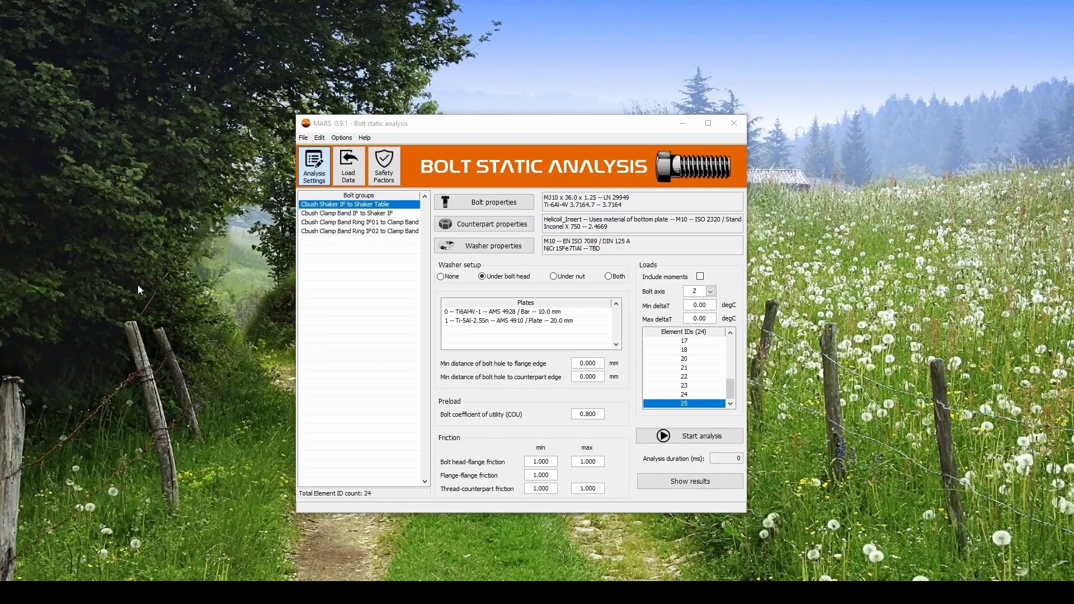
- Show the load data table and place the Excel sheet Response_Forces_Bolts_iss01 beside it to examine the force data layout
{"action": "left_click", "coordinate": [347, 177]}
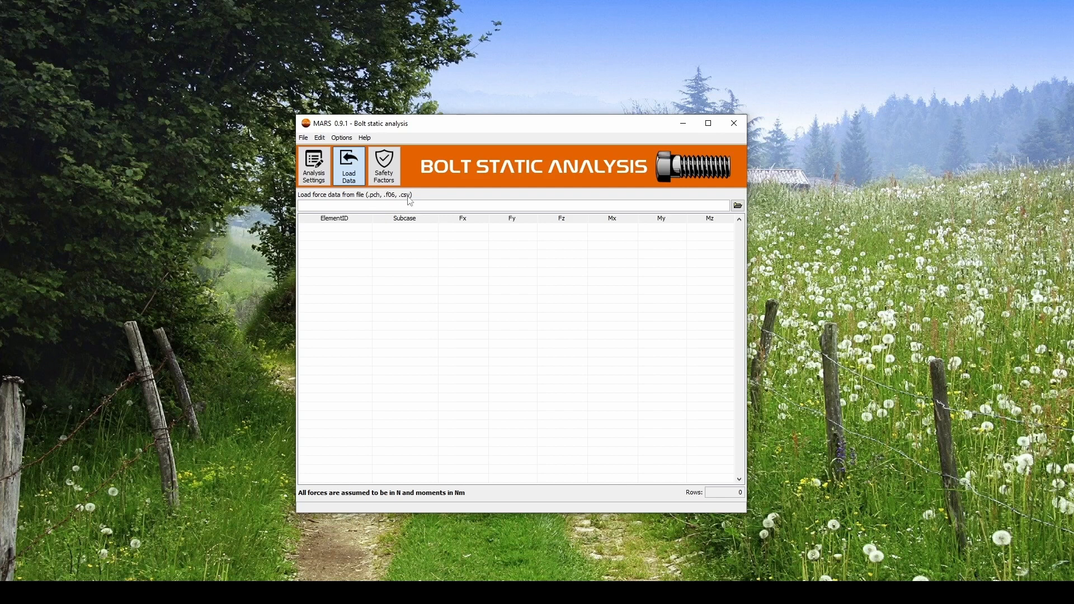
{"action": "mouse_move", "coordinate": [411, 200]}
{"action": "left_click_drag", "start_coordinate": [1073, 463], "coordinate": [750, 253]}
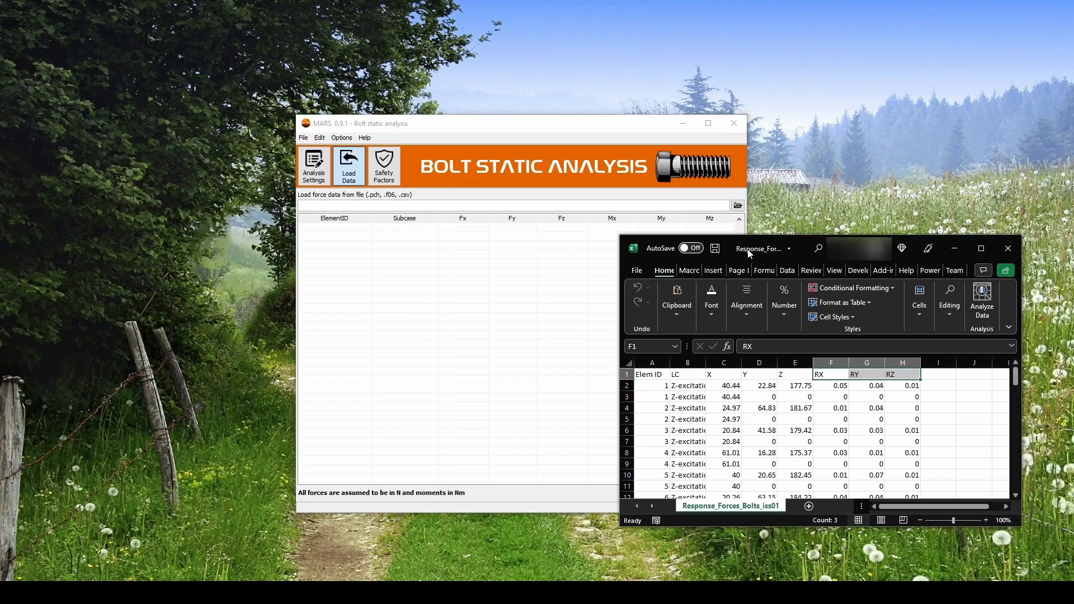
{"action": "left_click", "coordinate": [780, 418]}
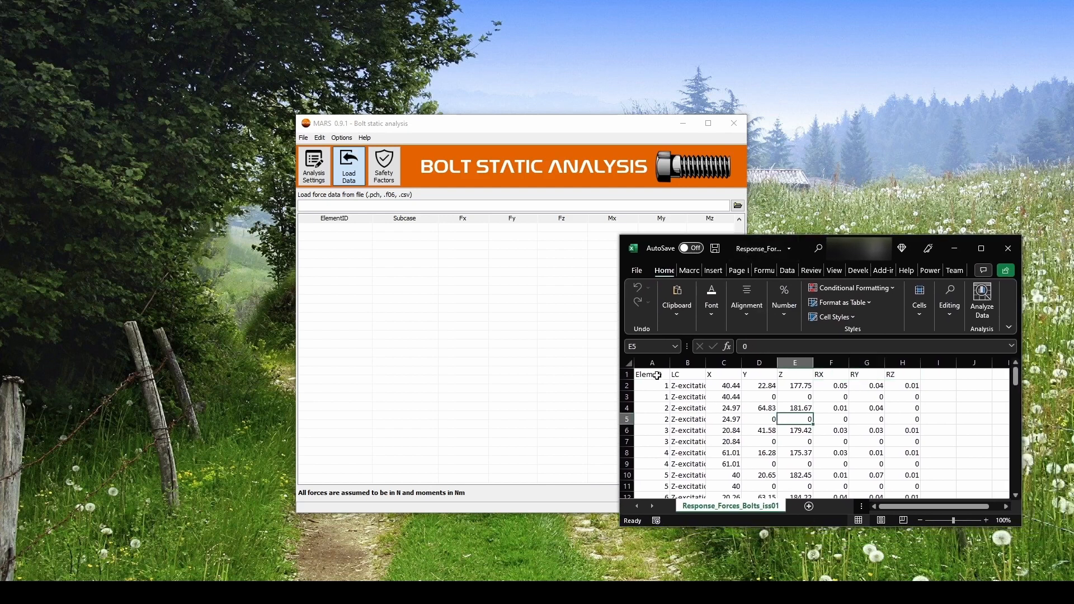
- Examine the Elem ID, LC, force X/Y/Z and moment RX/RY/RZ columns in the Excel sheet and shift its window clear of MARS
{"action": "left_click_drag", "start_coordinate": [655, 374], "coordinate": [657, 429]}
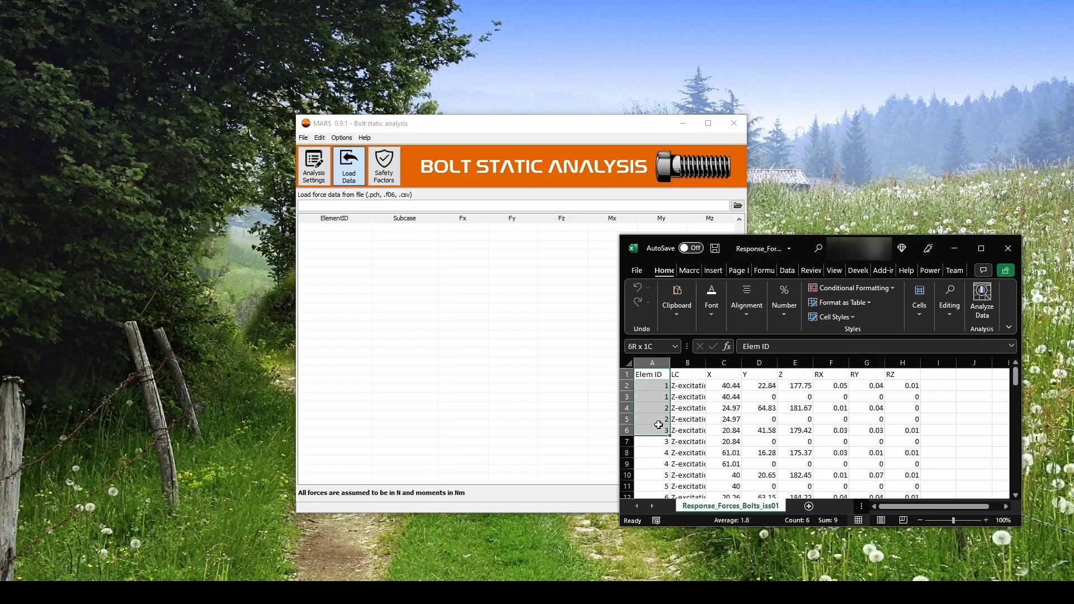
{"action": "left_click_drag", "start_coordinate": [691, 376], "coordinate": [693, 431]}
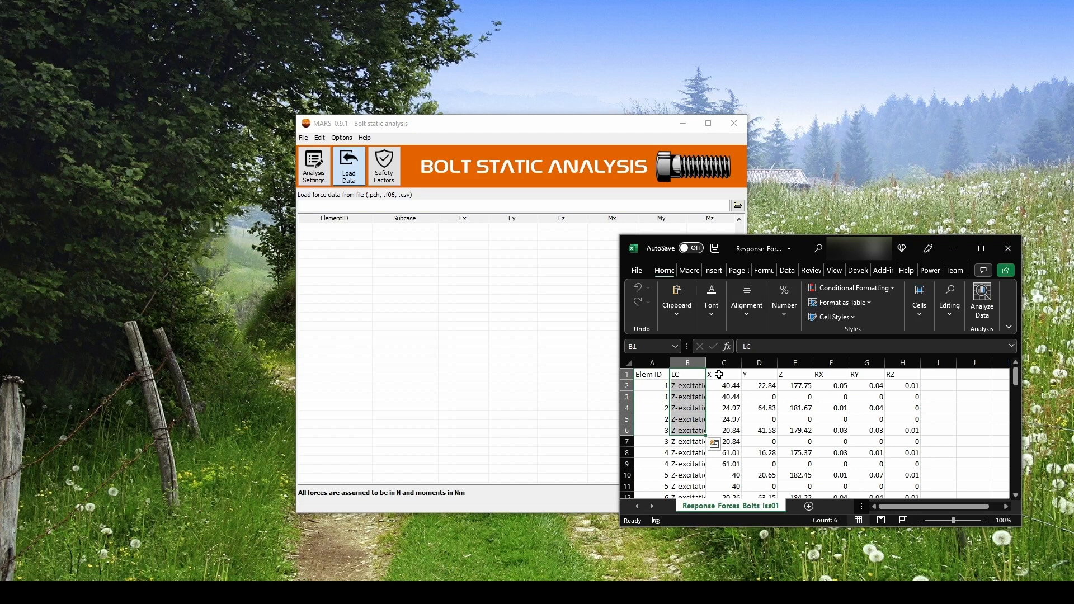
{"action": "left_click_drag", "start_coordinate": [720, 378], "coordinate": [796, 375]}
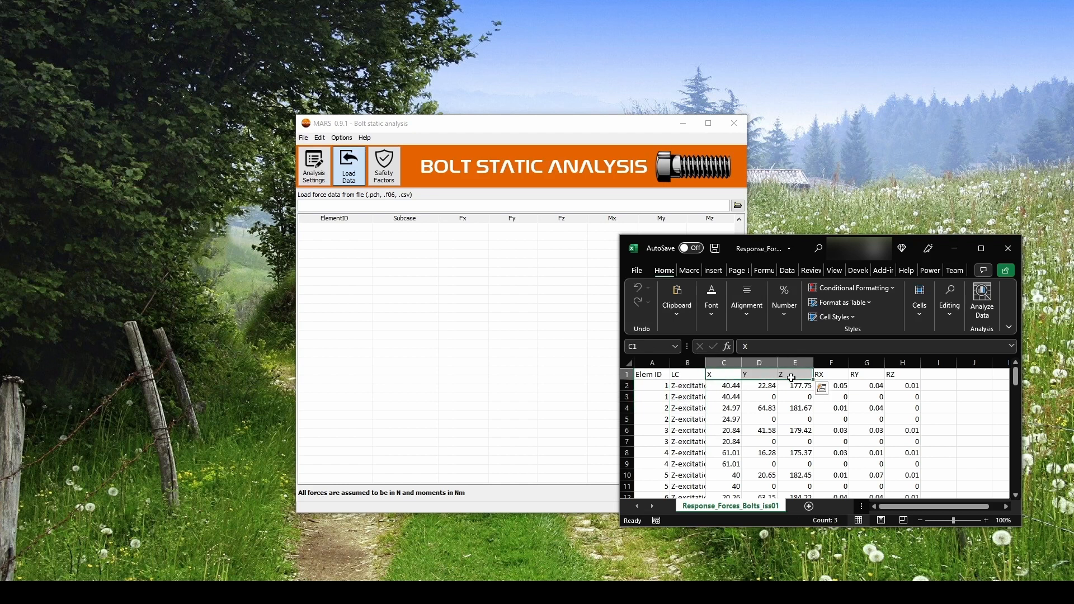
{"action": "left_click_drag", "start_coordinate": [827, 372], "coordinate": [896, 375]}
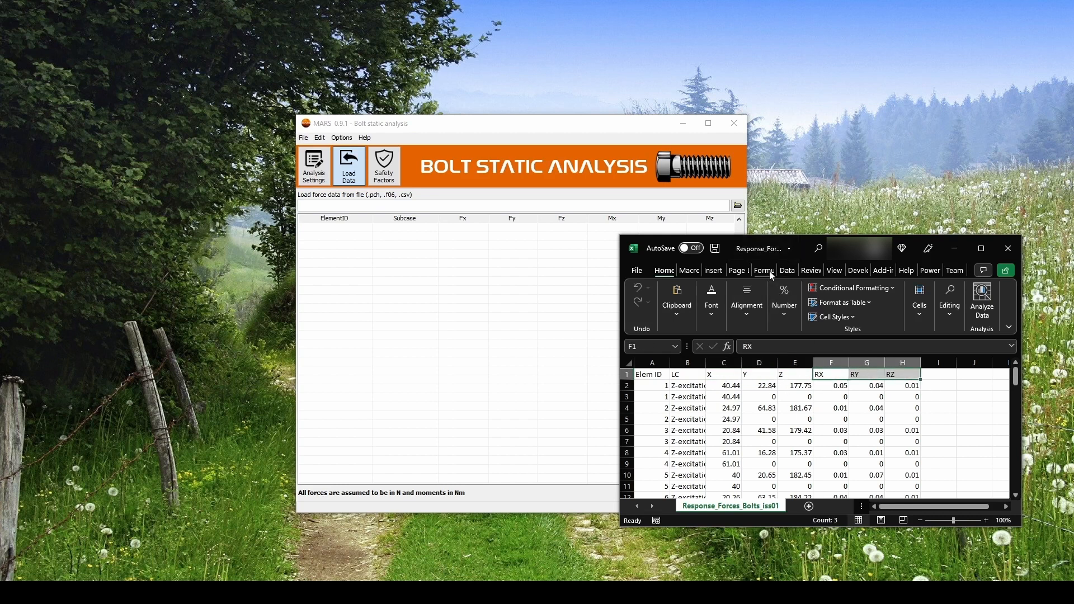
{"action": "left_click_drag", "start_coordinate": [761, 247], "coordinate": [897, 236]}
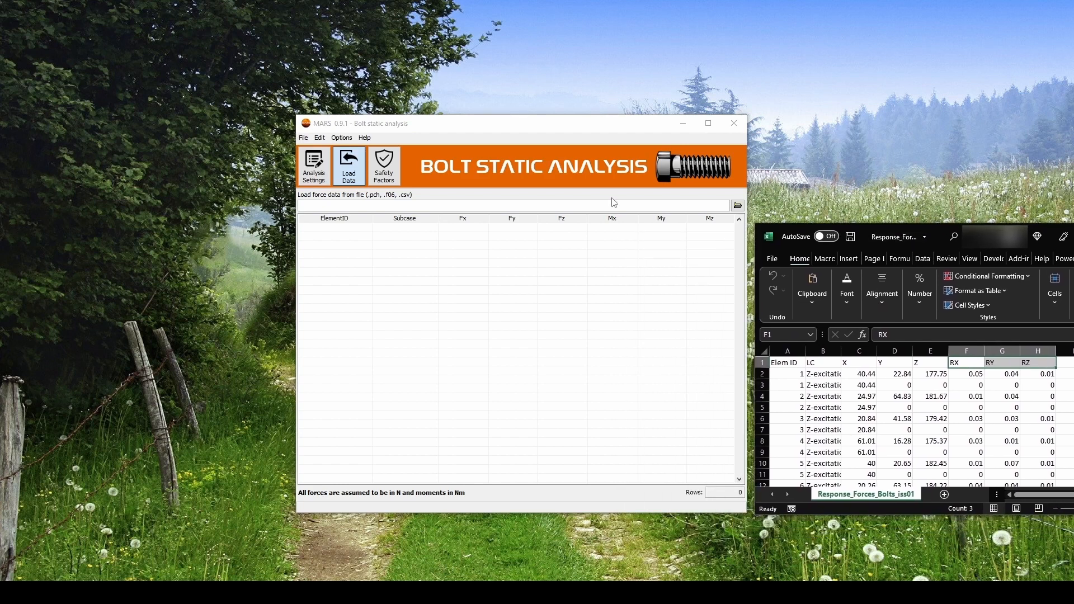
- Load force data from Response_Forces_Bolts_iss01.csv, with ElementID ahead of Subcase in the column order and data starting at row 2
{"action": "left_click", "coordinate": [737, 206]}
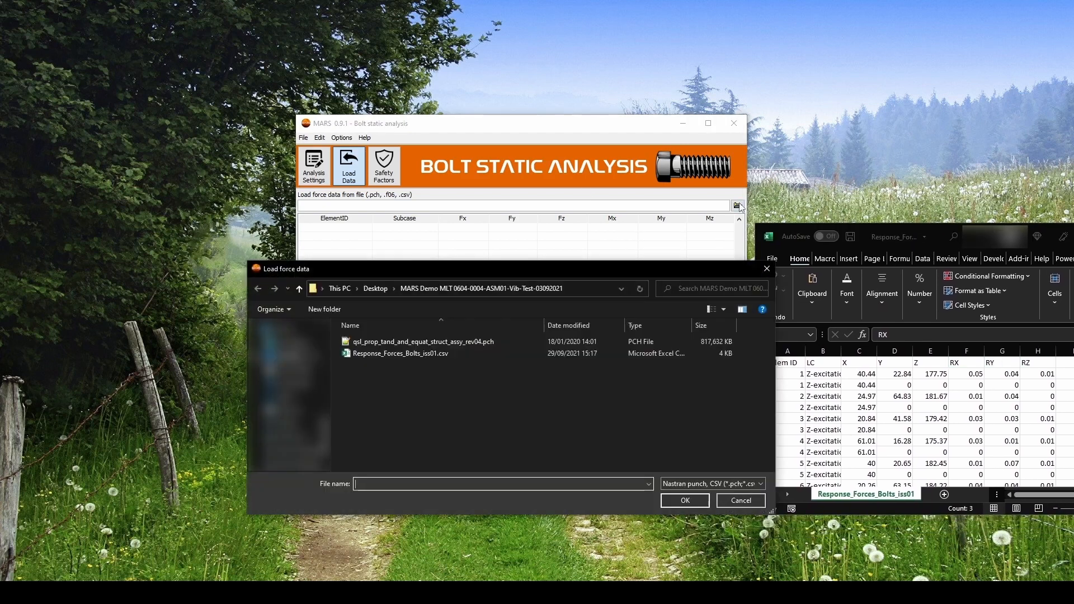
{"action": "left_click", "coordinate": [426, 354]}
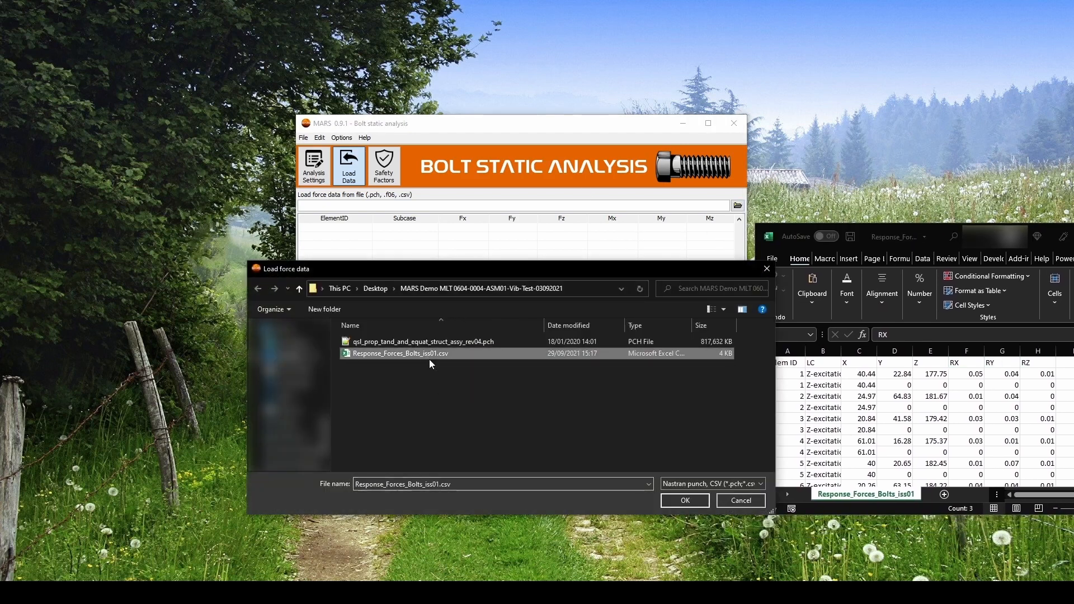
{"action": "left_click", "coordinate": [679, 502]}
{"action": "left_click_drag", "start_coordinate": [537, 211], "coordinate": [539, 251]}
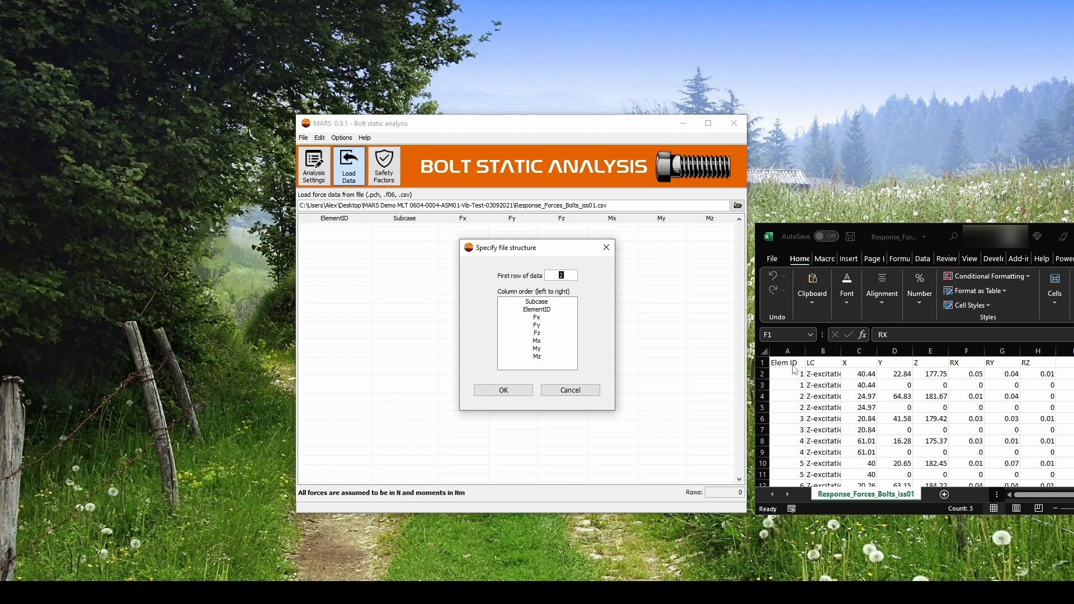
{"action": "left_click", "coordinate": [549, 309]}
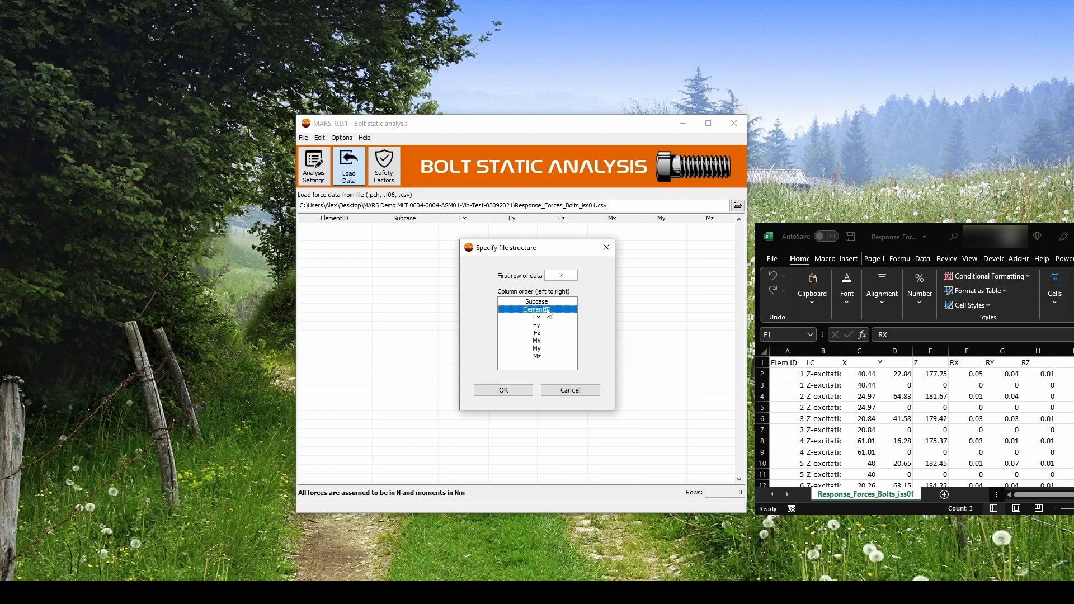
{"action": "left_click_drag", "start_coordinate": [547, 304], "coordinate": [548, 302]}
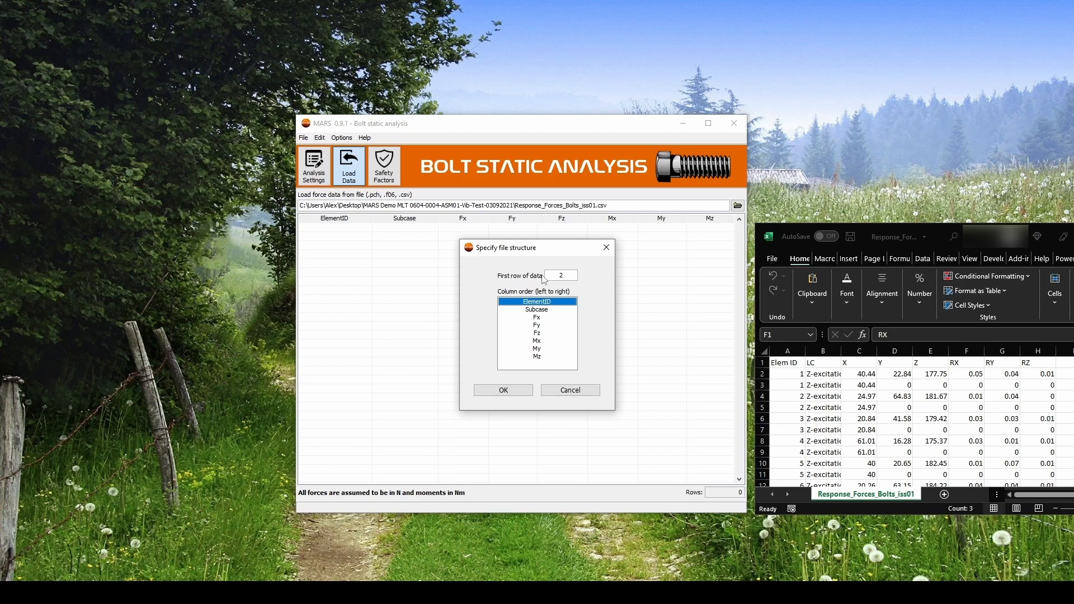
{"action": "left_click", "coordinate": [525, 391]}
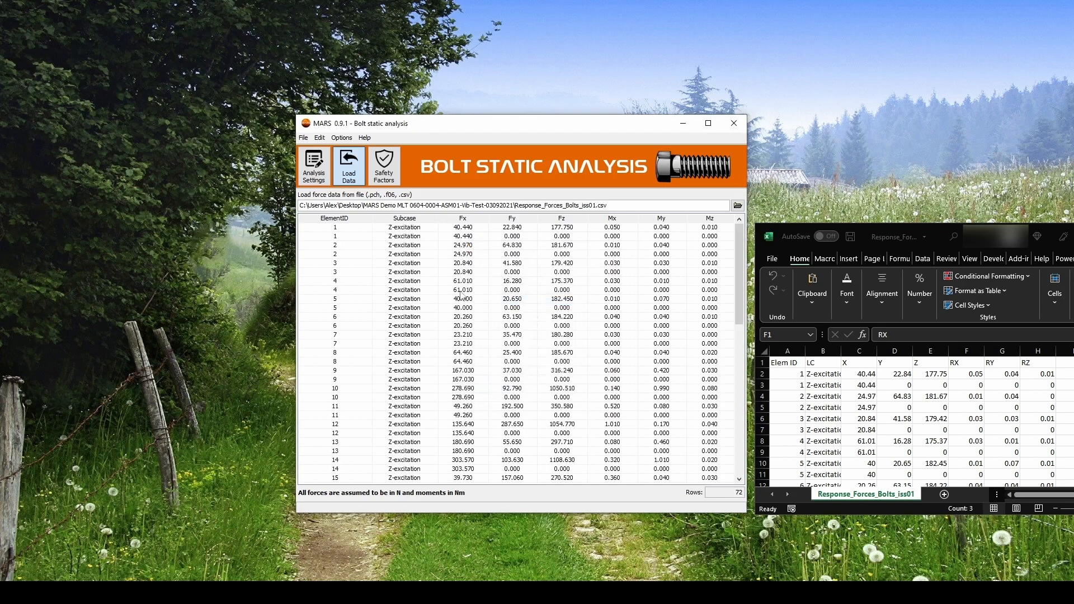
- Scale the loaded force data by a factor of 1000
{"action": "right_click", "coordinate": [472, 256]}
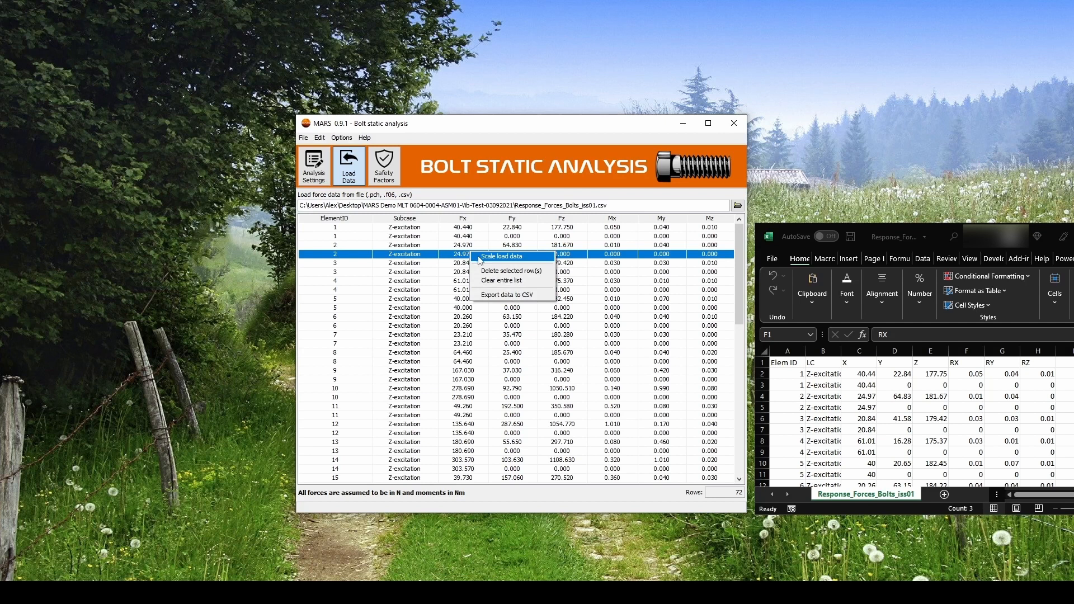
{"action": "left_click", "coordinate": [479, 258]}
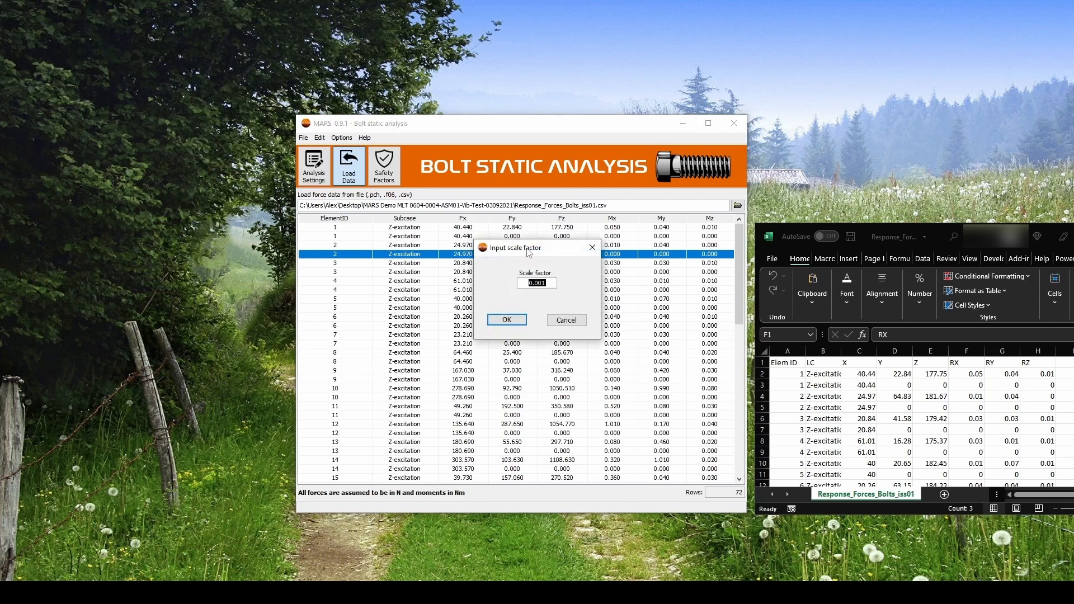
{"action": "left_click_drag", "start_coordinate": [528, 253], "coordinate": [517, 324]}
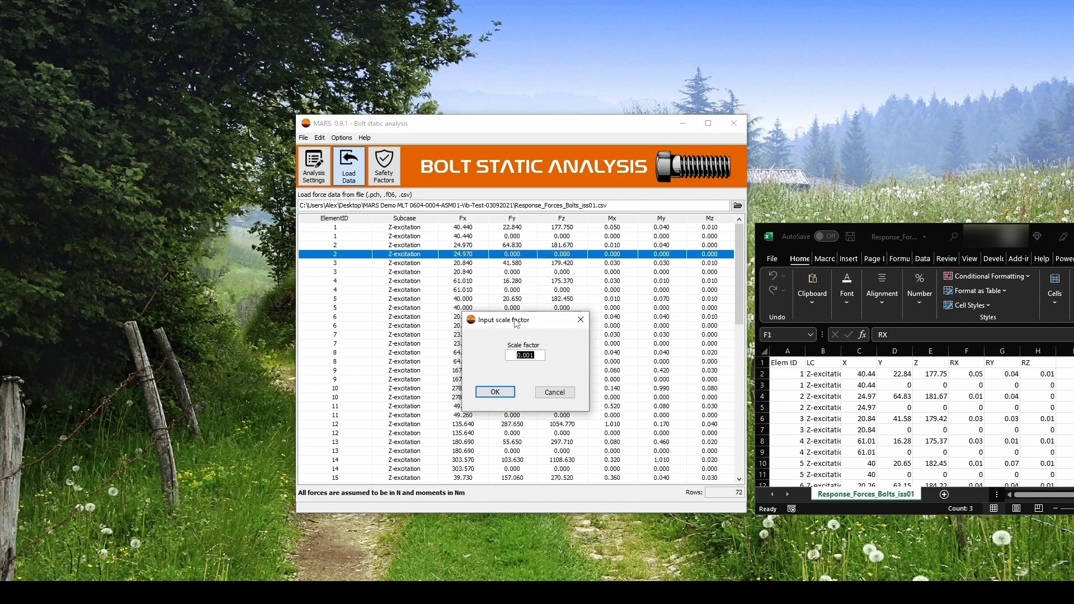
{"action": "type", "text": "1000"}
{"action": "left_click", "coordinate": [495, 392]}
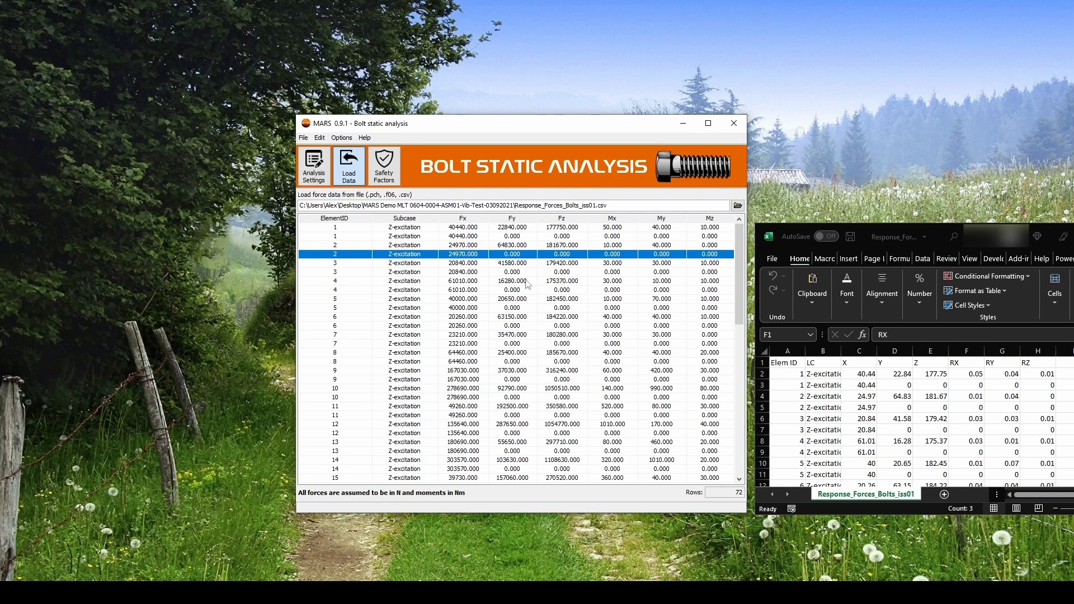
- Scale the load data back with a factor of 0.001
{"action": "right_click", "coordinate": [501, 282]}
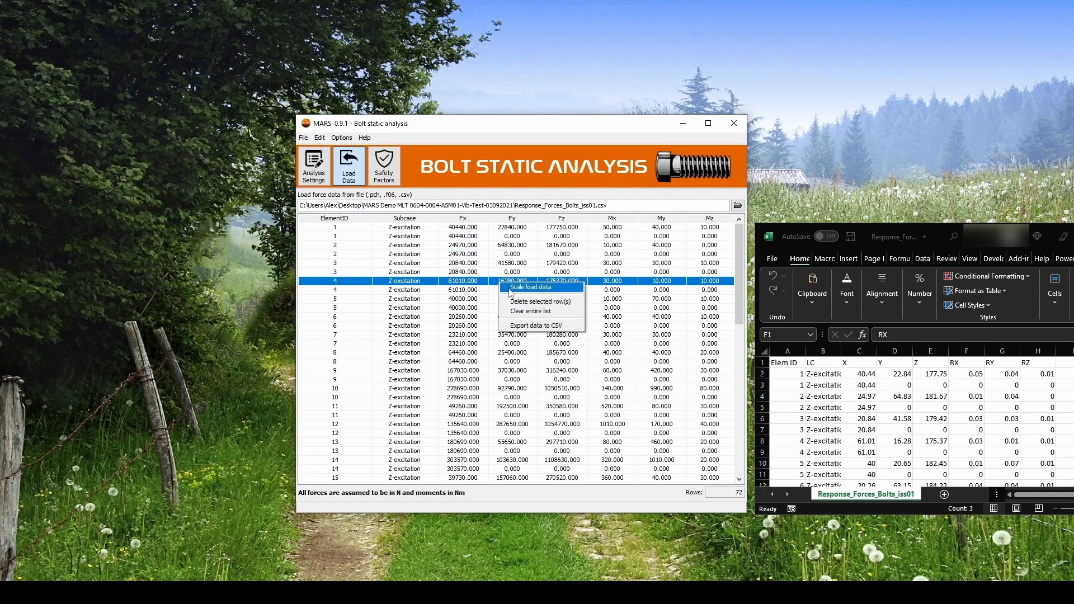
{"action": "left_click", "coordinate": [510, 287]}
{"action": "type", "text": "0.001"}
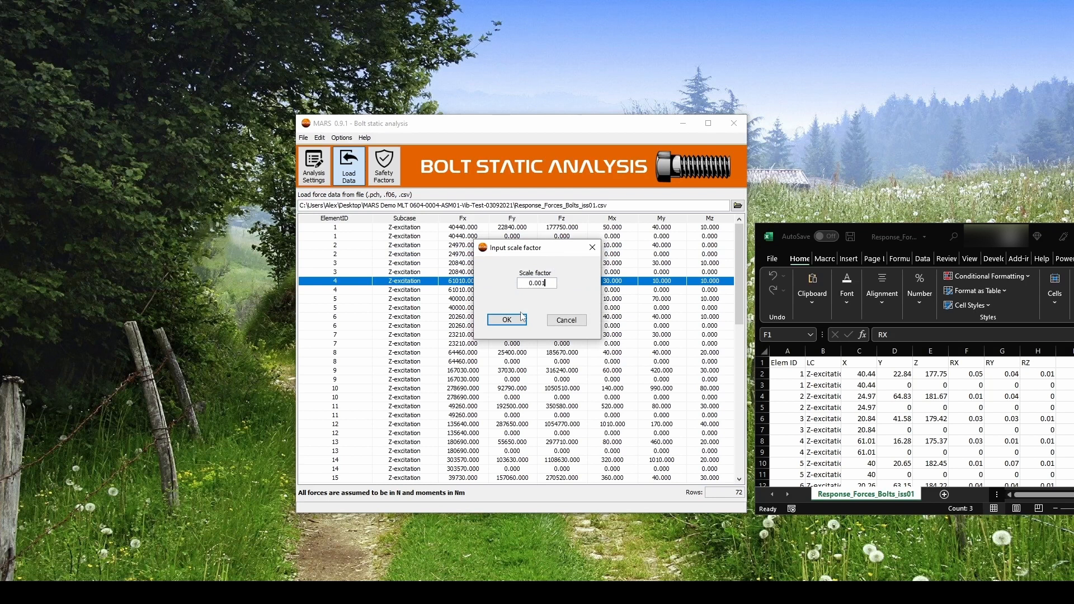
{"action": "left_click", "coordinate": [521, 317]}
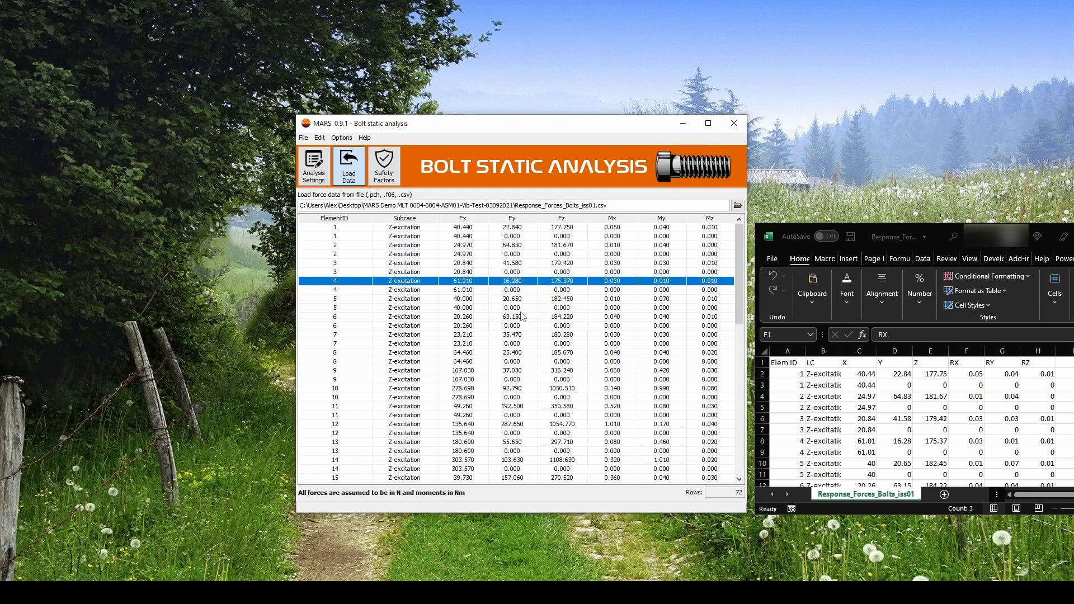
- Move the Excel sheet out of the way and clear the entire load data list
{"action": "right_click", "coordinate": [497, 290]}
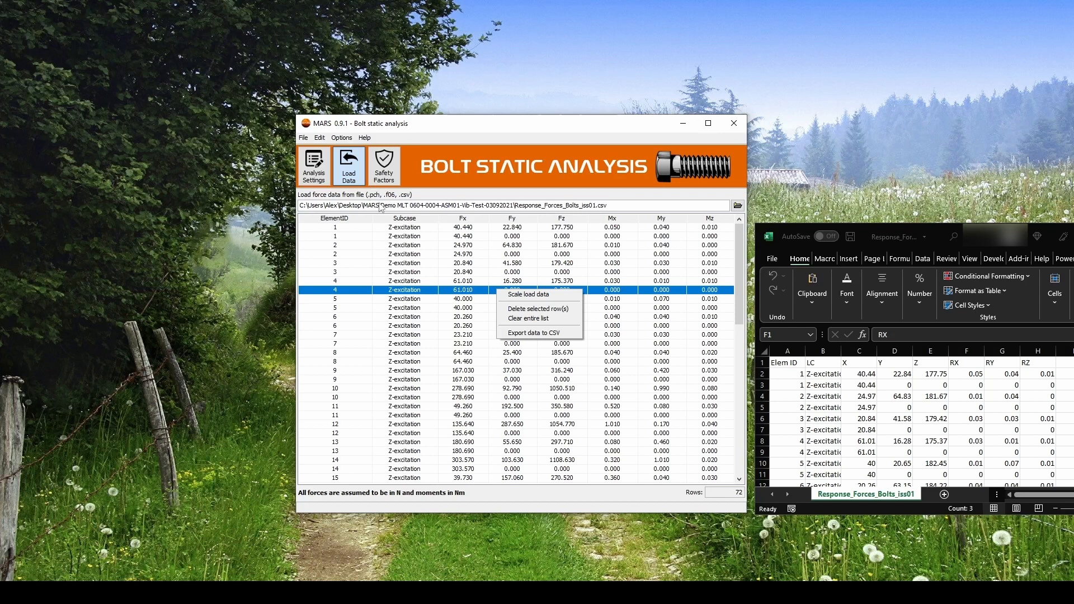
{"action": "left_click", "coordinate": [485, 323]}
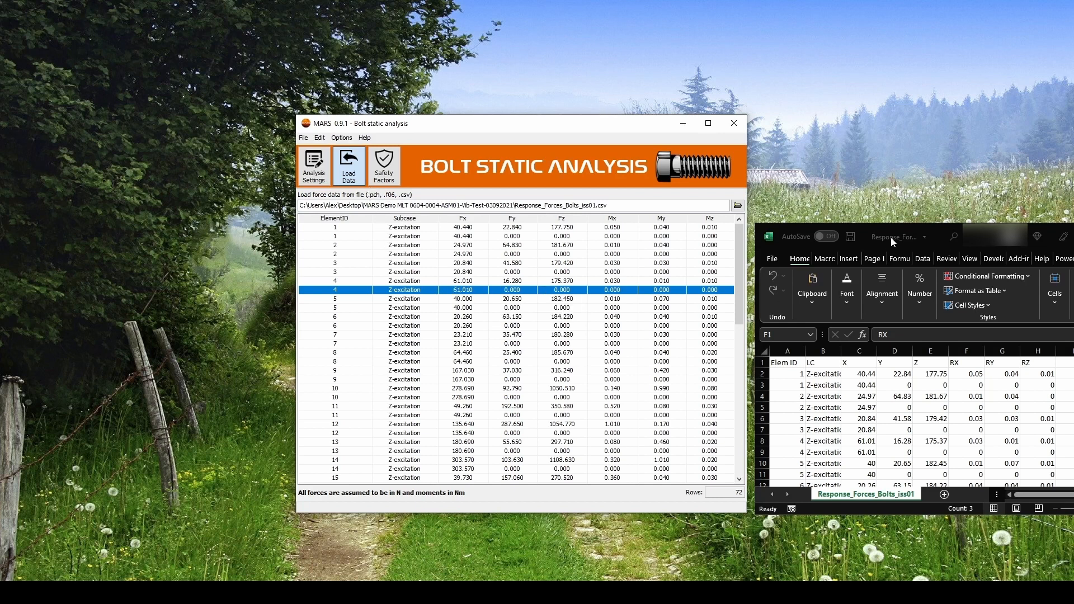
{"action": "left_click_drag", "start_coordinate": [890, 238], "coordinate": [1073, 391]}
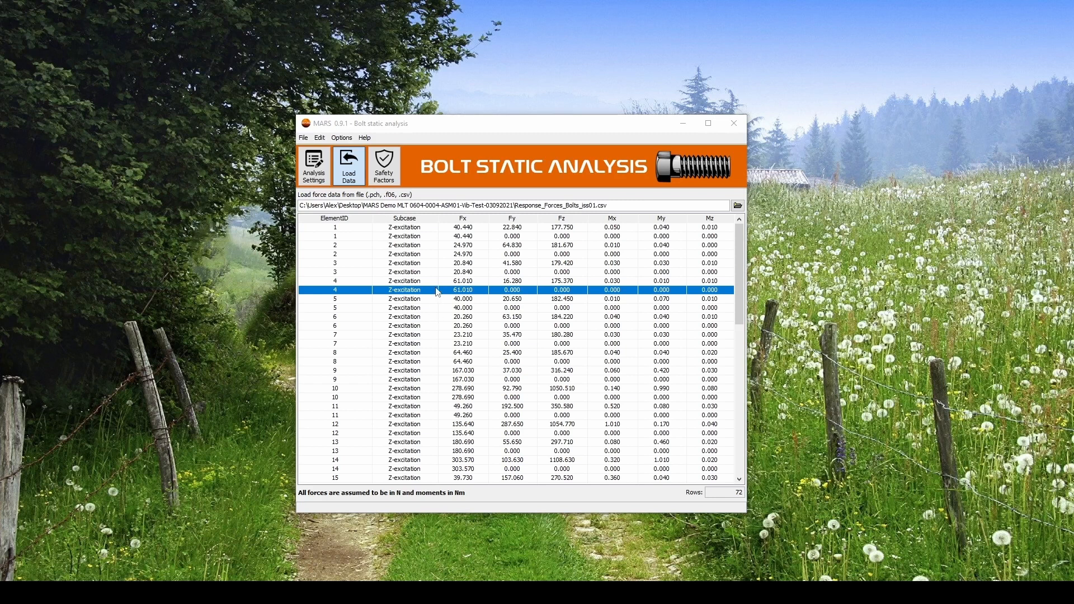
{"action": "right_click", "coordinate": [475, 263]}
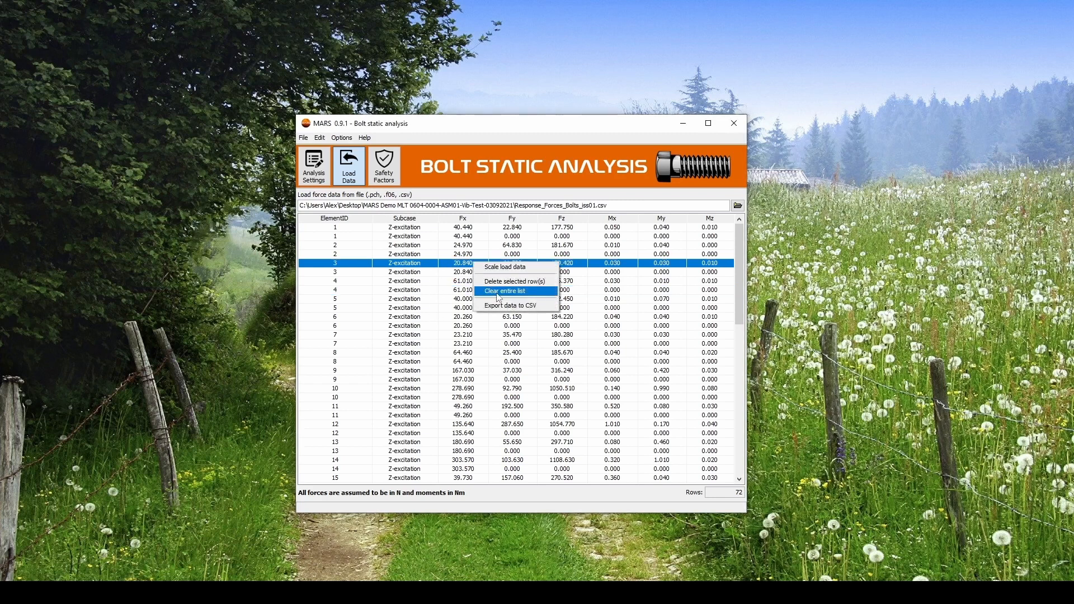
{"action": "left_click", "coordinate": [497, 291]}
{"action": "left_click", "coordinate": [480, 309]}
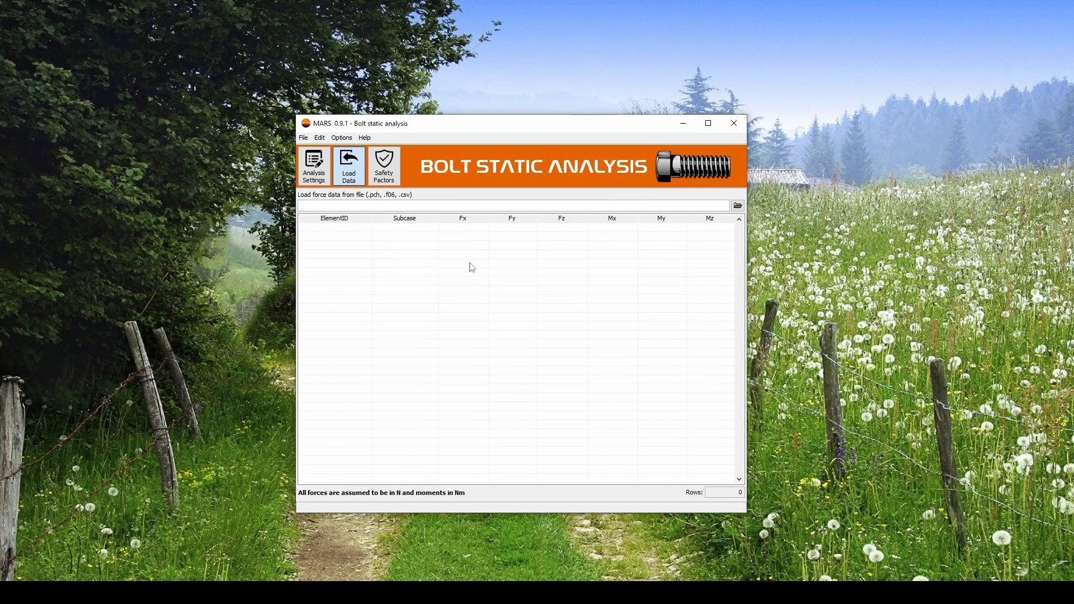
{"action": "right_click", "coordinate": [470, 262]}
- Open the Nastran punch file qsl_prop_tand_and_equat_struct_assy_rev04.pch as the force data source
{"action": "left_click", "coordinate": [737, 205]}
{"action": "left_click", "coordinate": [737, 205]}
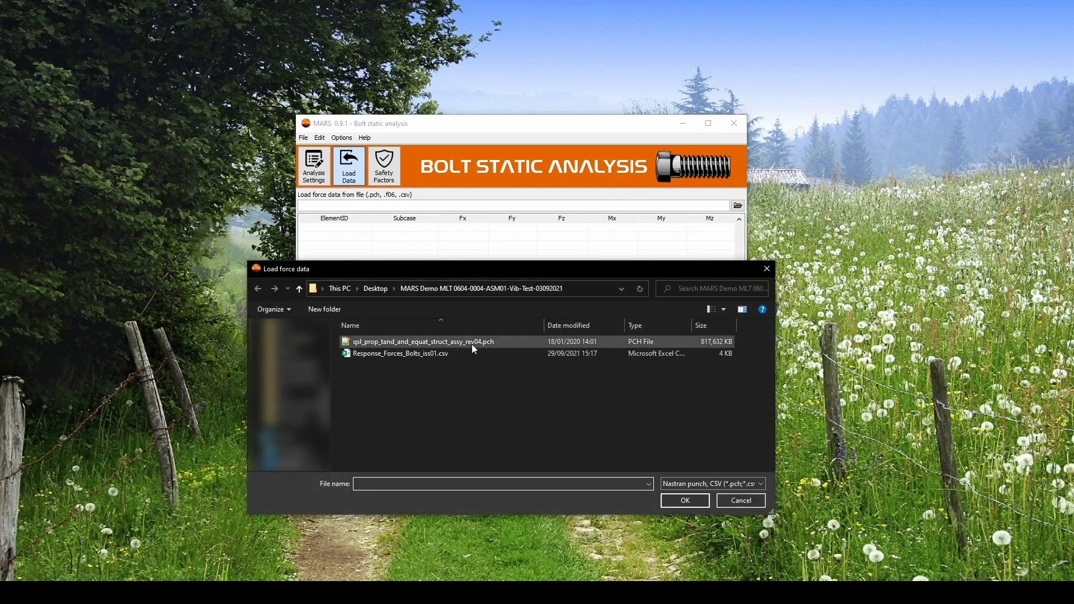
{"action": "left_click", "coordinate": [471, 343]}
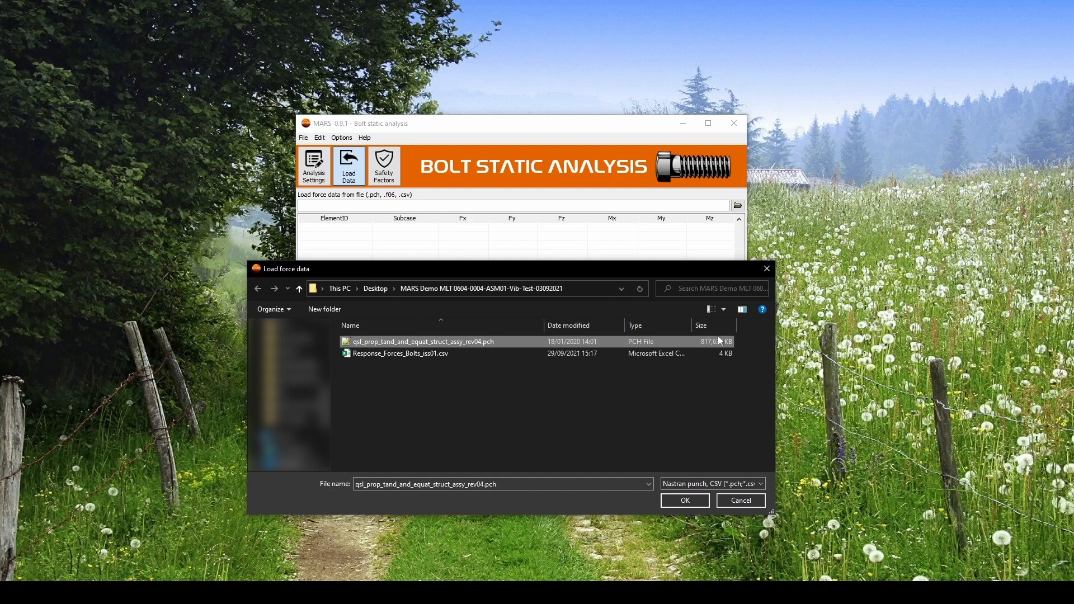
{"action": "left_click", "coordinate": [679, 501]}
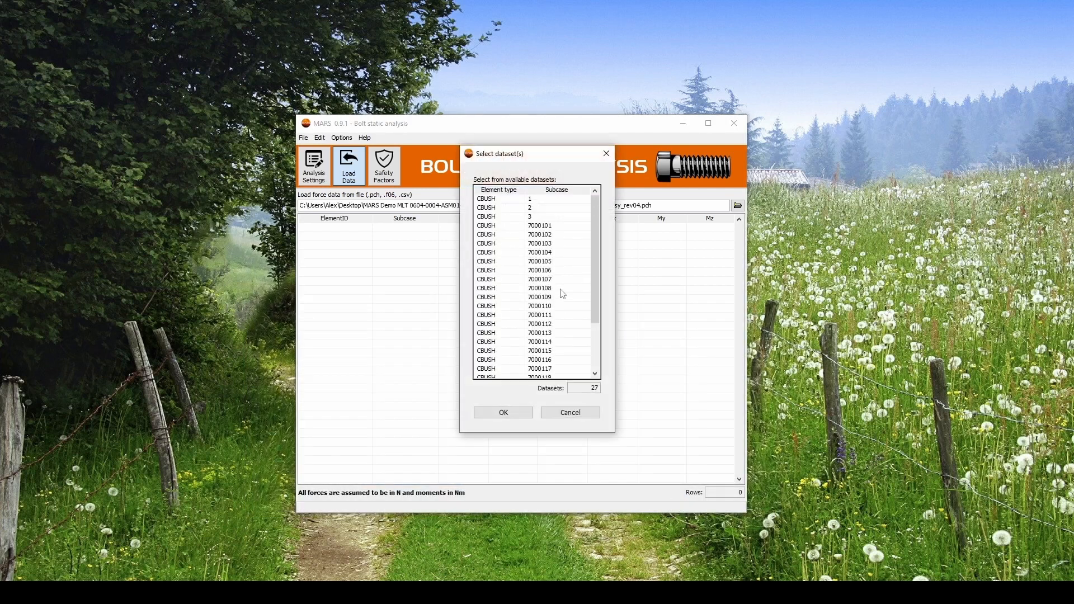
- Select all available CBUSH datasets and import them into the load data table
{"action": "left_click_drag", "start_coordinate": [546, 163], "coordinate": [531, 210]}
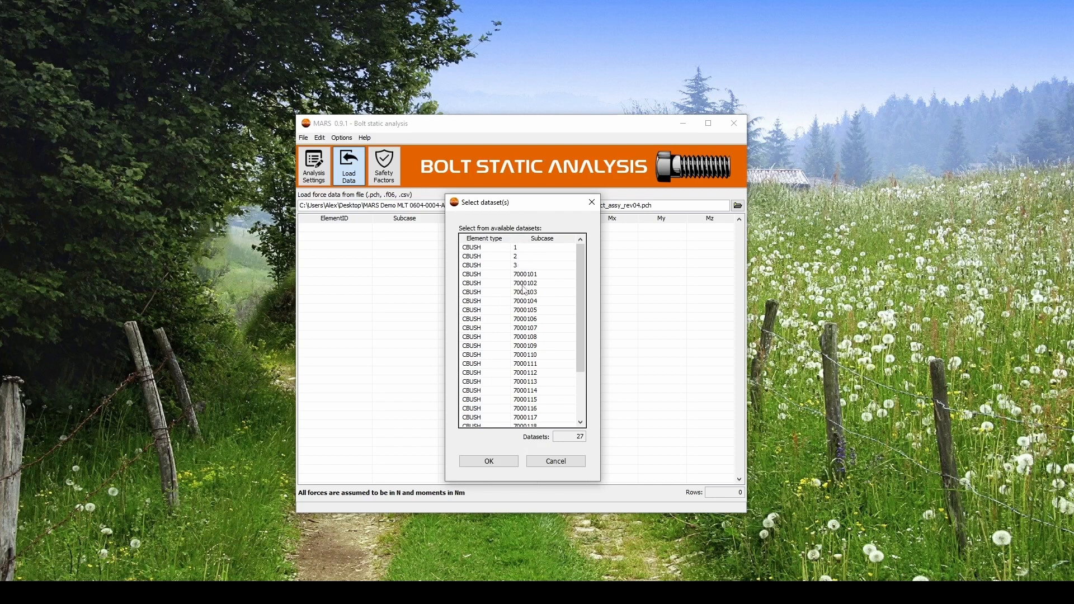
{"action": "left_click", "coordinate": [527, 248]}
{"action": "left_click", "coordinate": [529, 292], "text": "ctrl"}
{"action": "left_click", "coordinate": [530, 346], "text": "ctrl"}
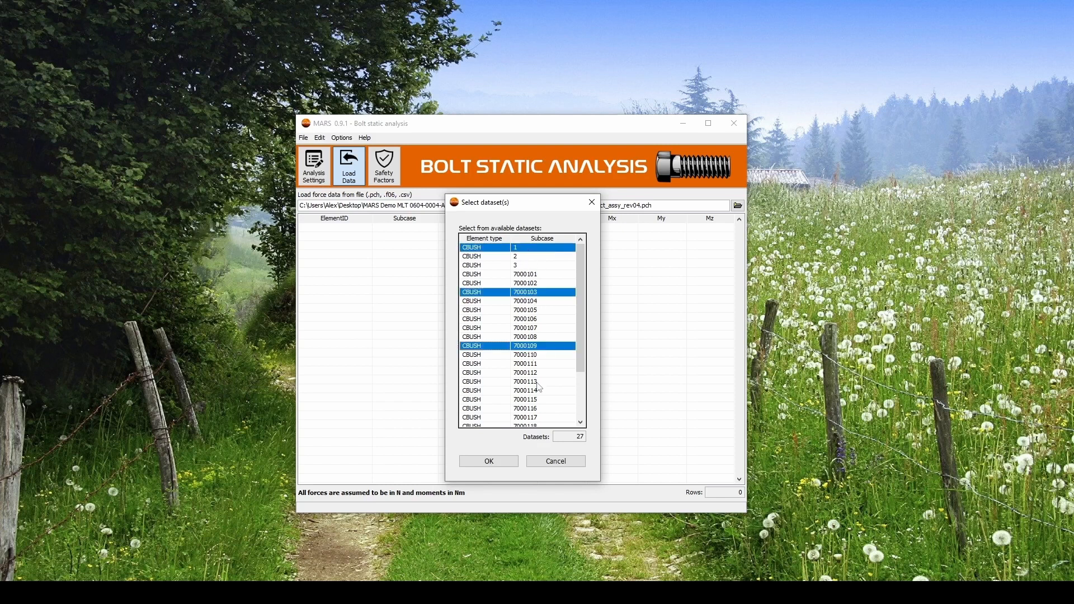
{"action": "key", "text": "ctrl+a"}
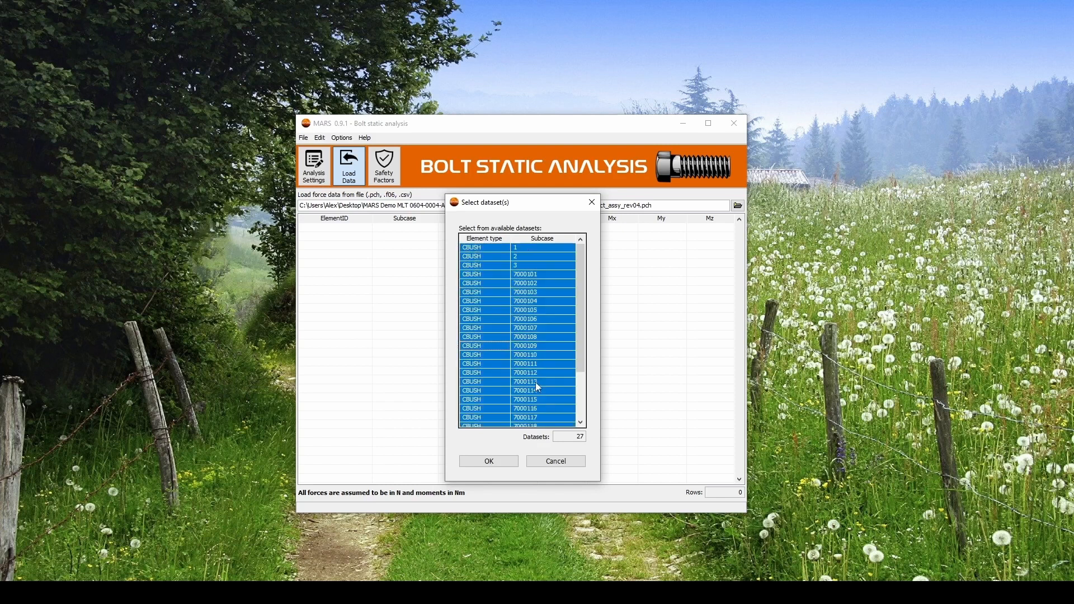
{"action": "left_click", "coordinate": [489, 461]}
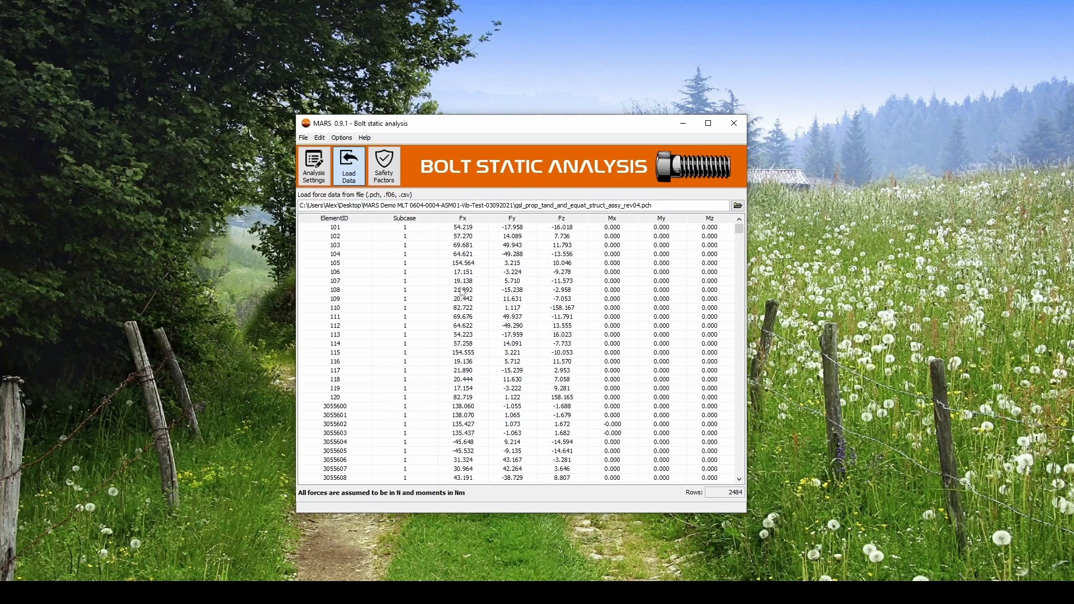
- Set the Fx force of element 103 in subcase 1 to 100
{"action": "left_click", "coordinate": [464, 245]}
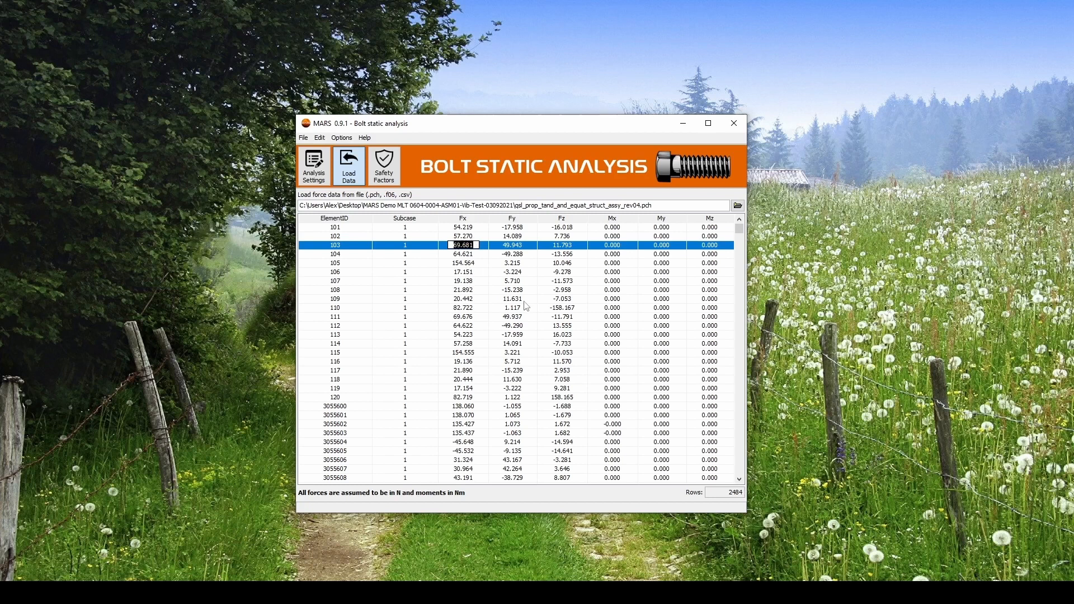
{"action": "type", "text": "100"}
{"action": "key", "text": "Return"}
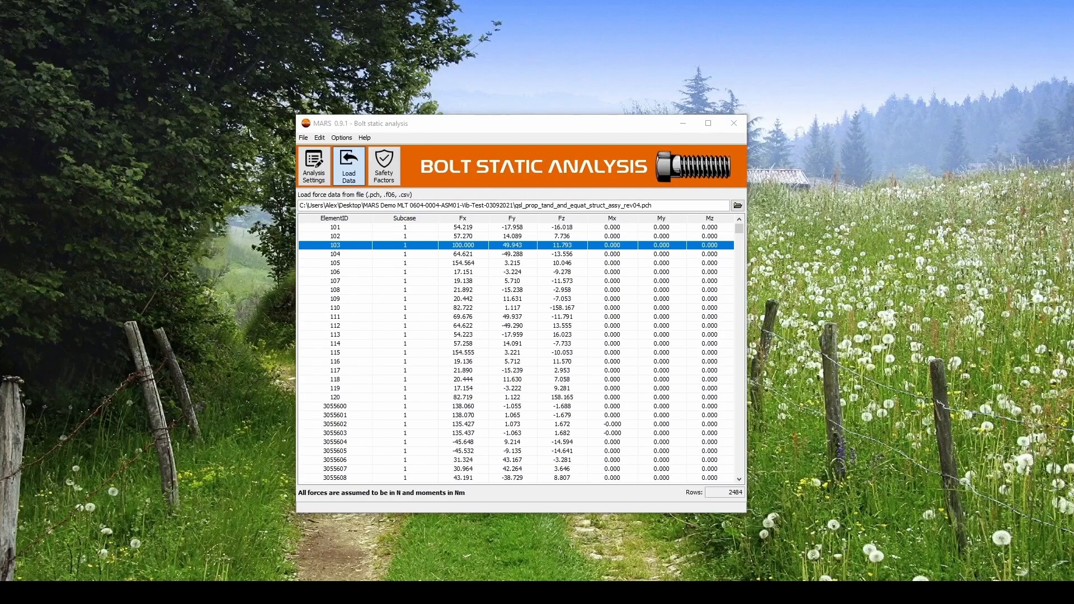
- Check the safety factors page, return to the analysis settings and save the analysis specification as Demo
{"action": "left_click", "coordinate": [386, 175]}
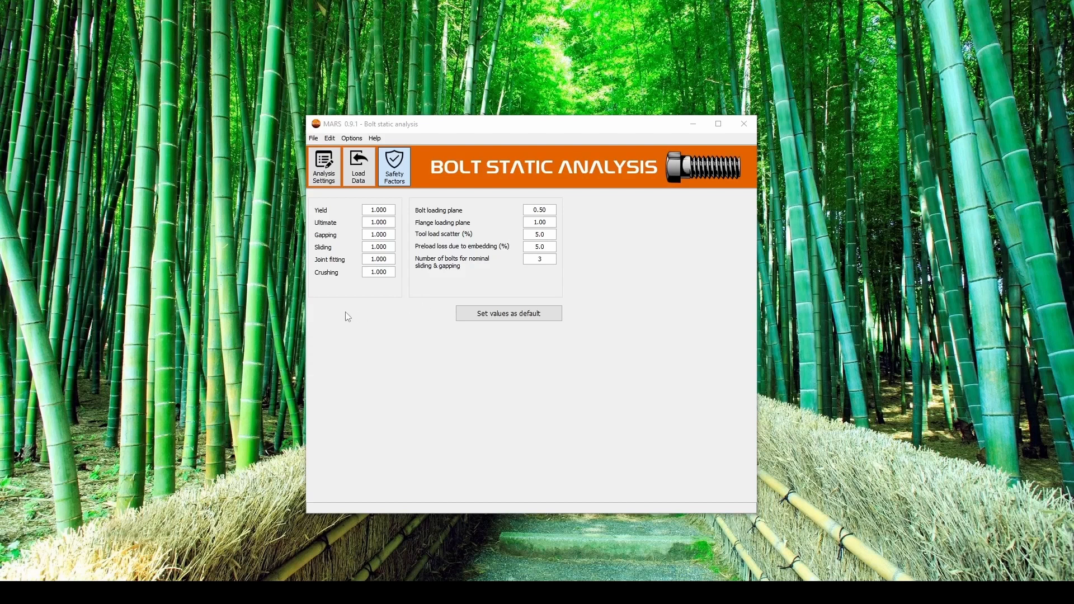
{"action": "left_click", "coordinate": [328, 178]}
{"action": "left_click", "coordinate": [313, 140]}
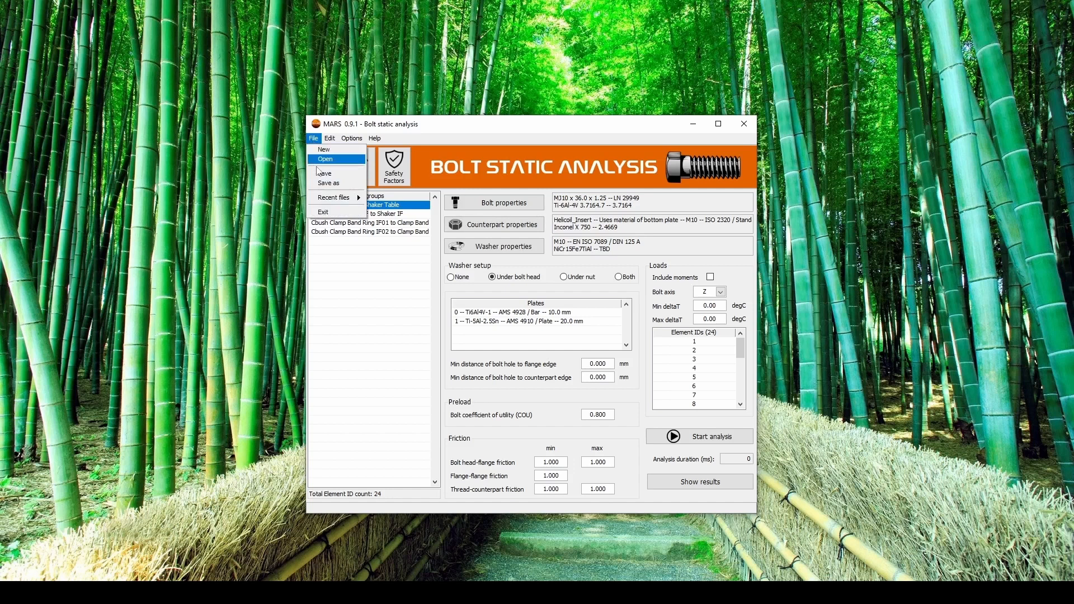
{"action": "left_click", "coordinate": [323, 175]}
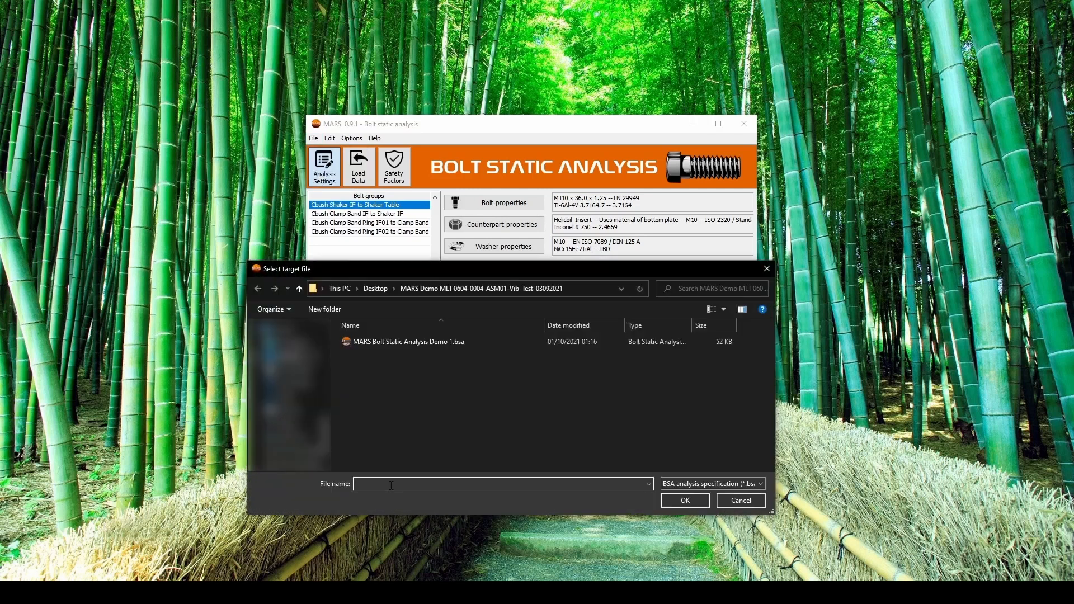
{"action": "type", "text": "Demo"}
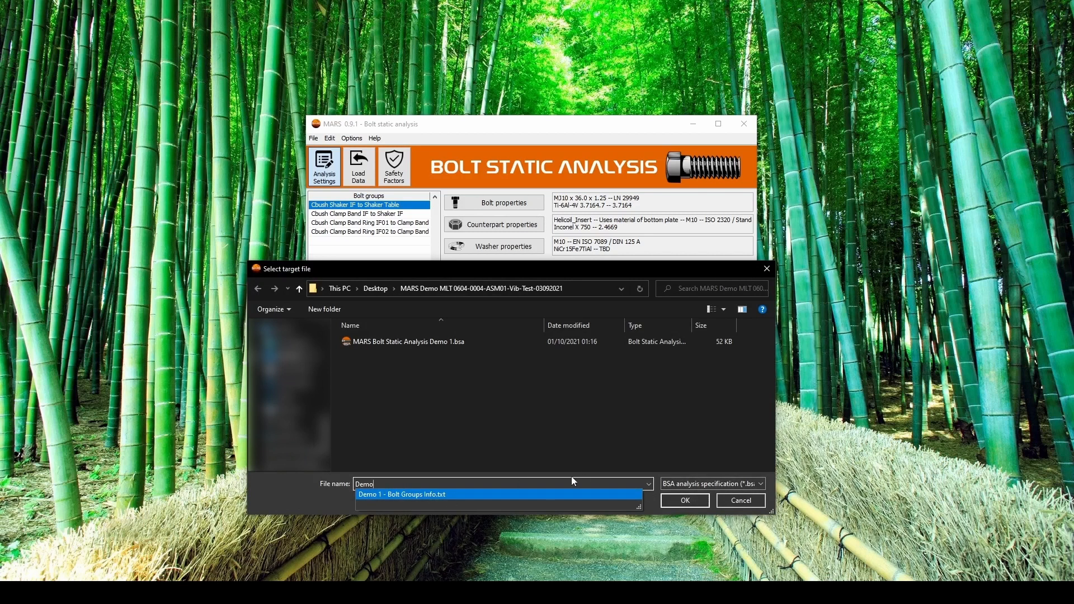
{"action": "left_click", "coordinate": [683, 503]}
{"action": "left_click", "coordinate": [685, 504]}
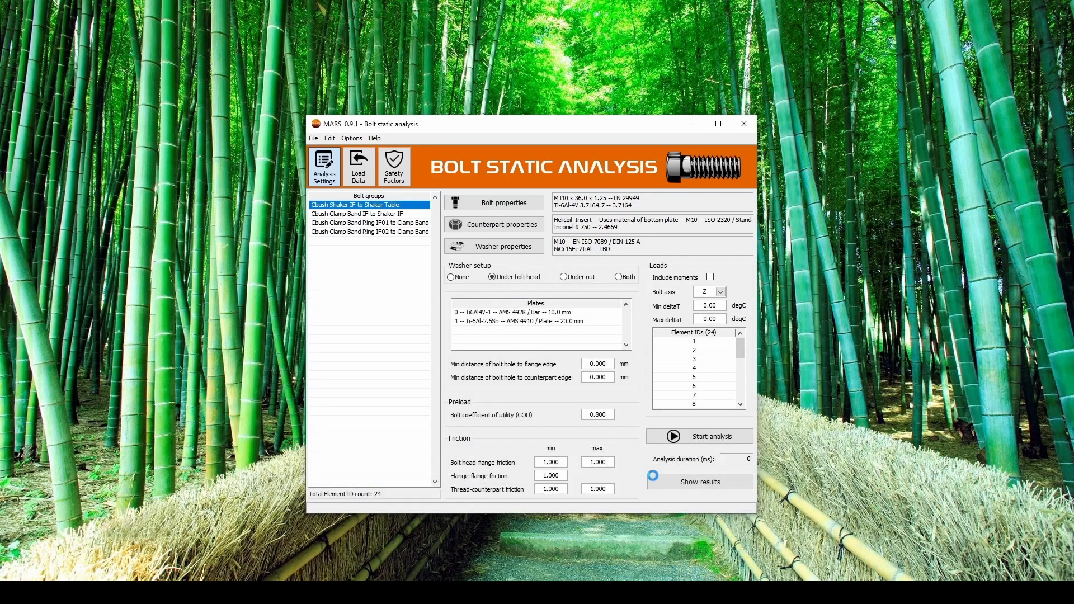
- Review the load force data belonging to the saved Demo.bsa analysis and return to its analysis settings
{"action": "left_click_drag", "start_coordinate": [0, 208], "coordinate": [224, 196]}
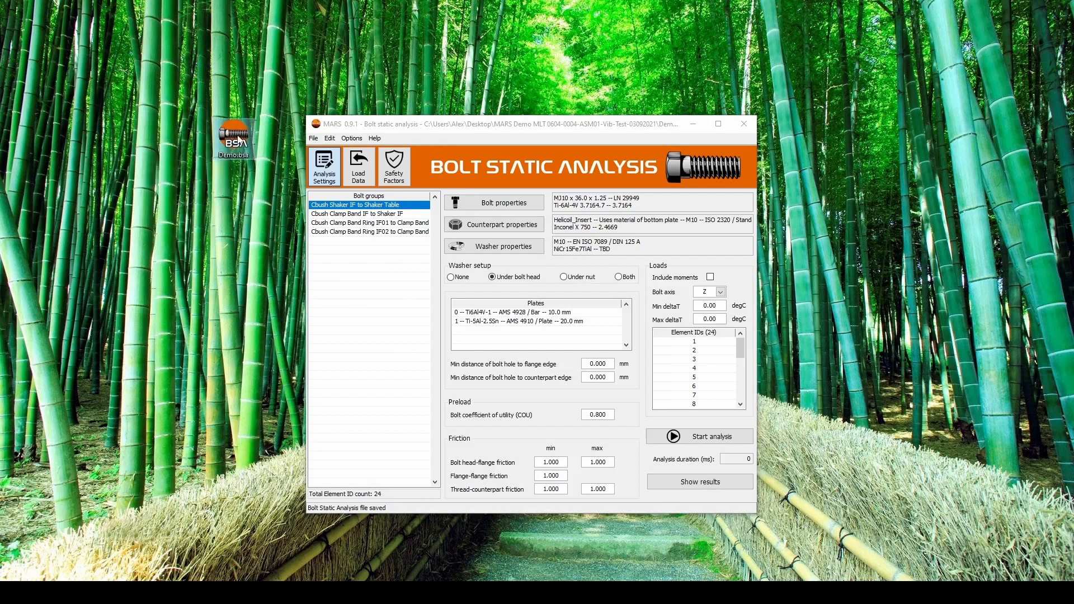
{"action": "left_click", "coordinate": [360, 170]}
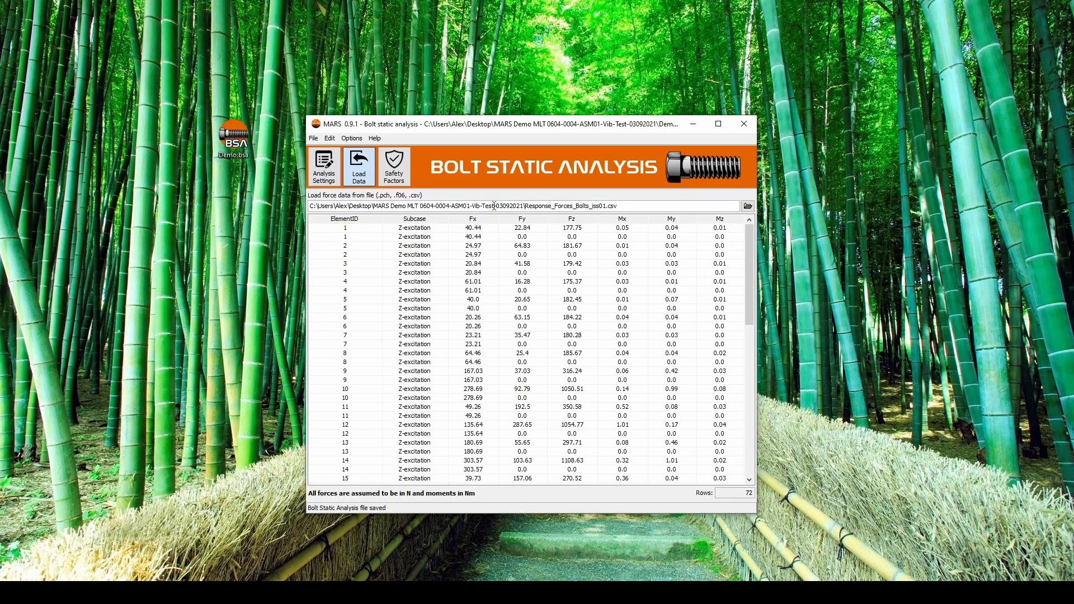
{"action": "left_click", "coordinate": [327, 175]}
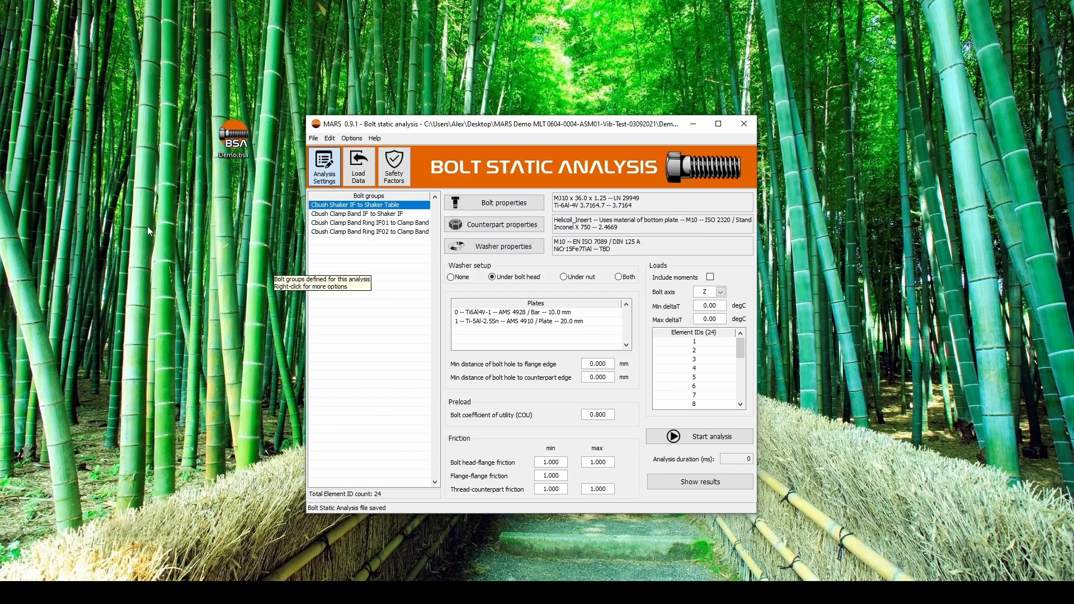
- Load the analysis specification MARS Bolt Static Analysis Demo 1.bsa from the desktop into MARS
{"action": "left_click_drag", "start_coordinate": [0, 257], "coordinate": [215, 247]}
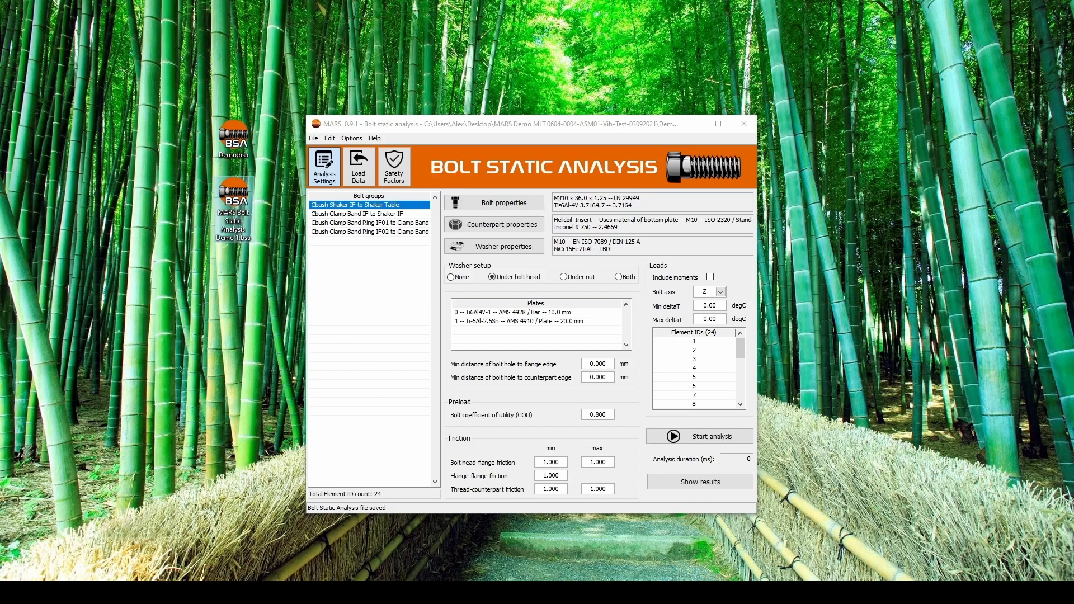
{"action": "left_click", "coordinate": [314, 138]}
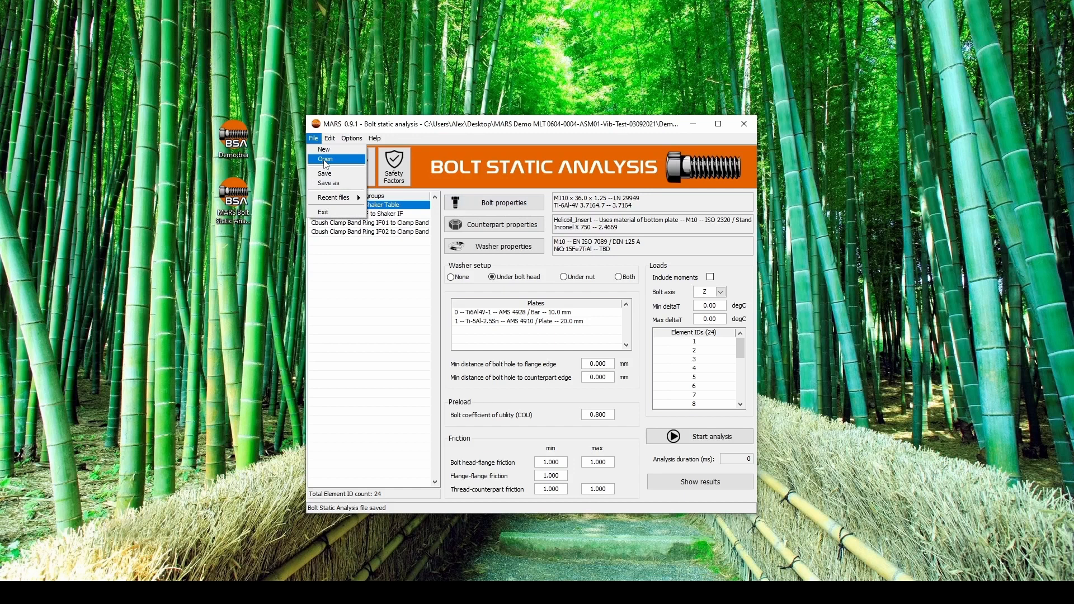
{"action": "left_click_drag", "start_coordinate": [234, 196], "coordinate": [371, 276]}
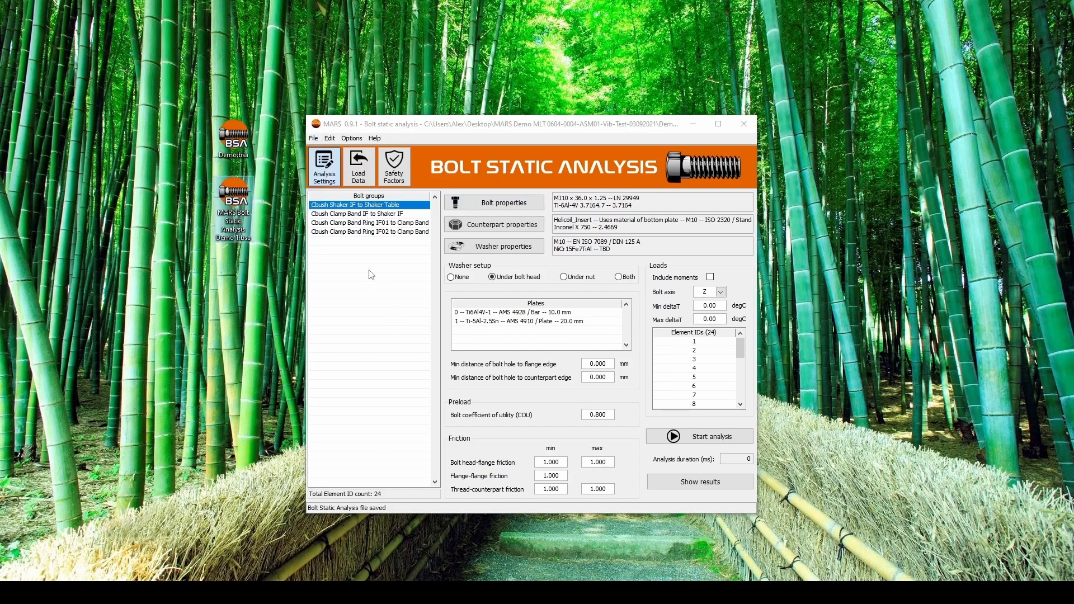
- Examine the settings of the Clamp Band IF to Shaker IF, Clamp Band Ring IF01 and Clamp Band Ring IF02 bolt groups
{"action": "left_click", "coordinate": [385, 216]}
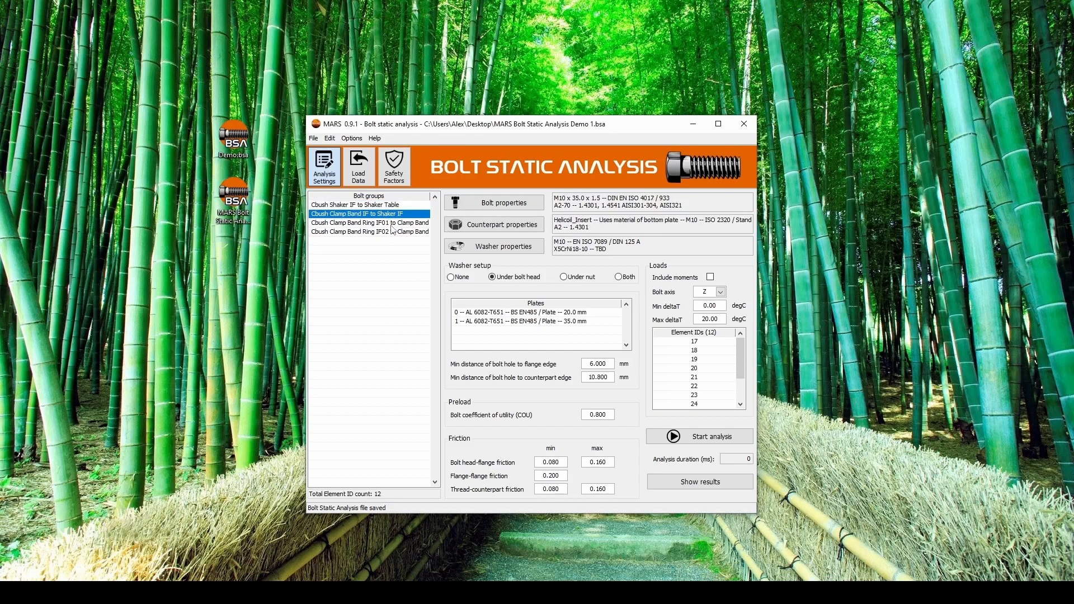
{"action": "left_click", "coordinate": [392, 224]}
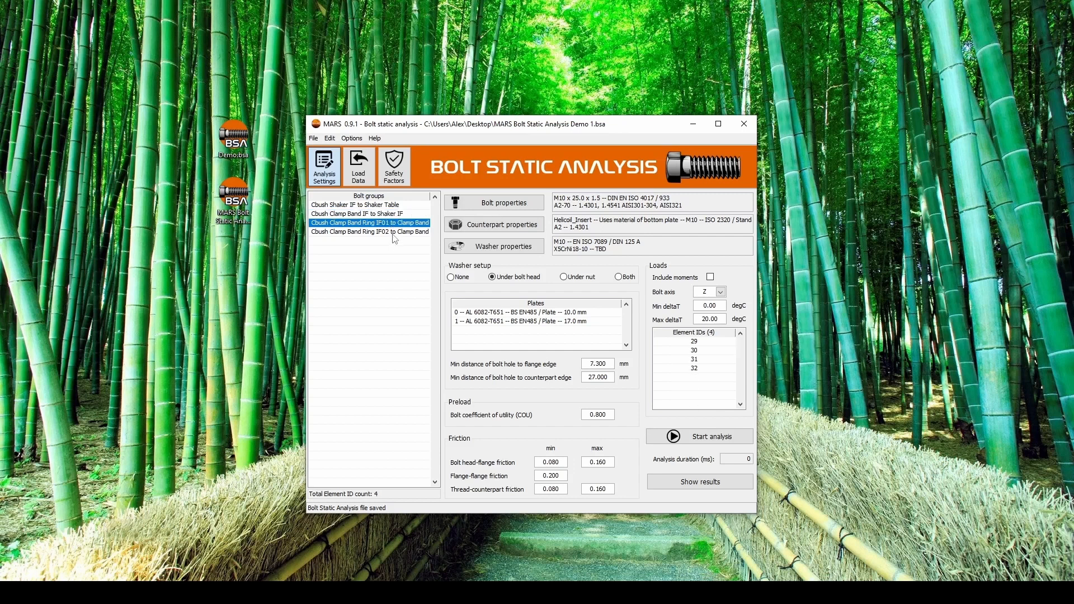
{"action": "left_click", "coordinate": [394, 233]}
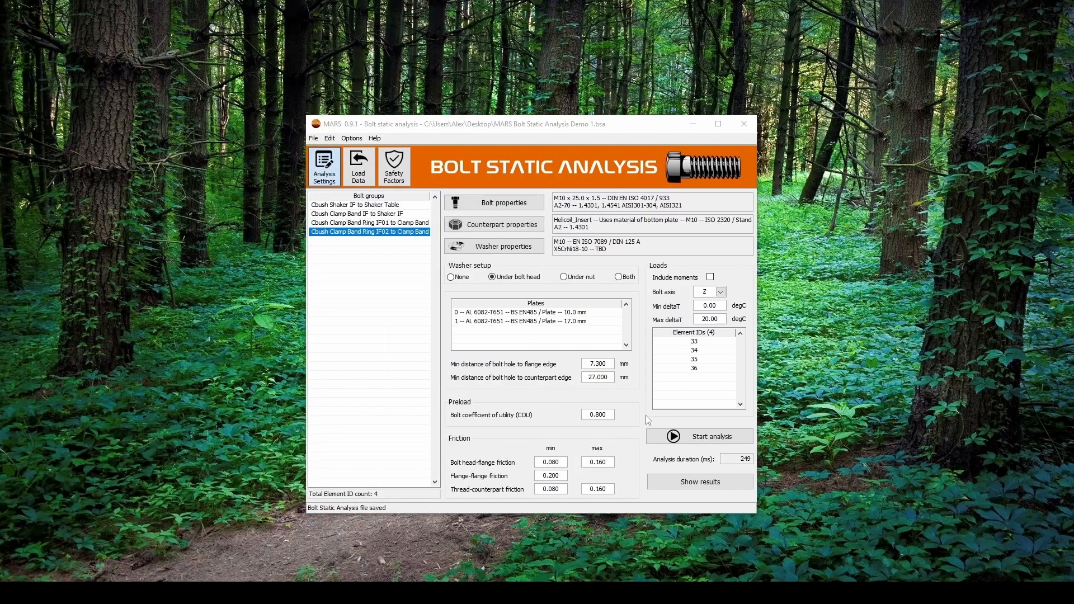
- Run the bolt static analysis and display its results report
{"action": "left_click", "coordinate": [688, 440]}
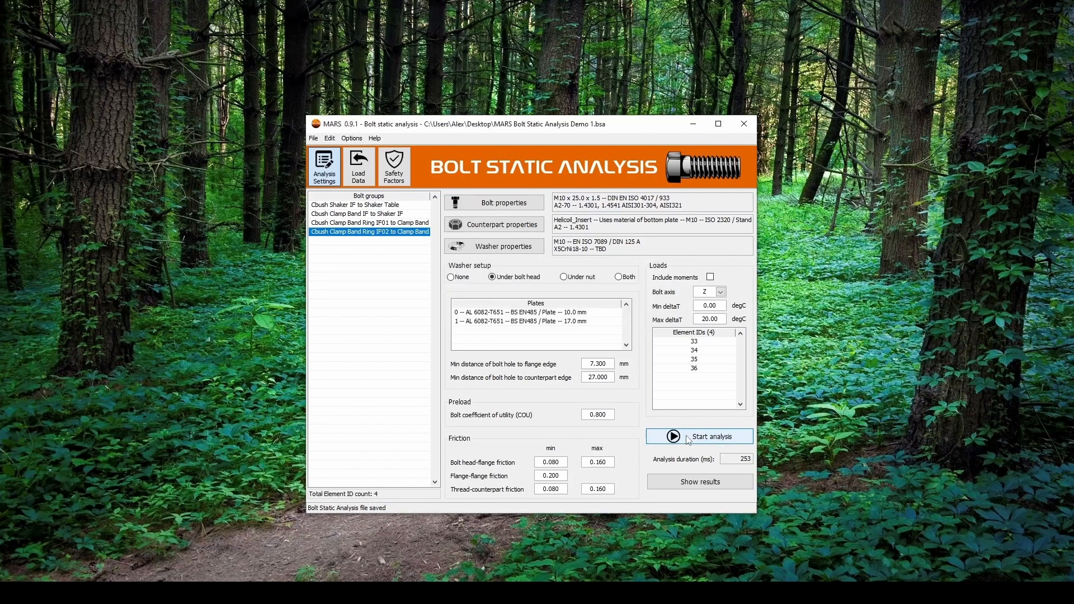
{"action": "left_click", "coordinate": [671, 482]}
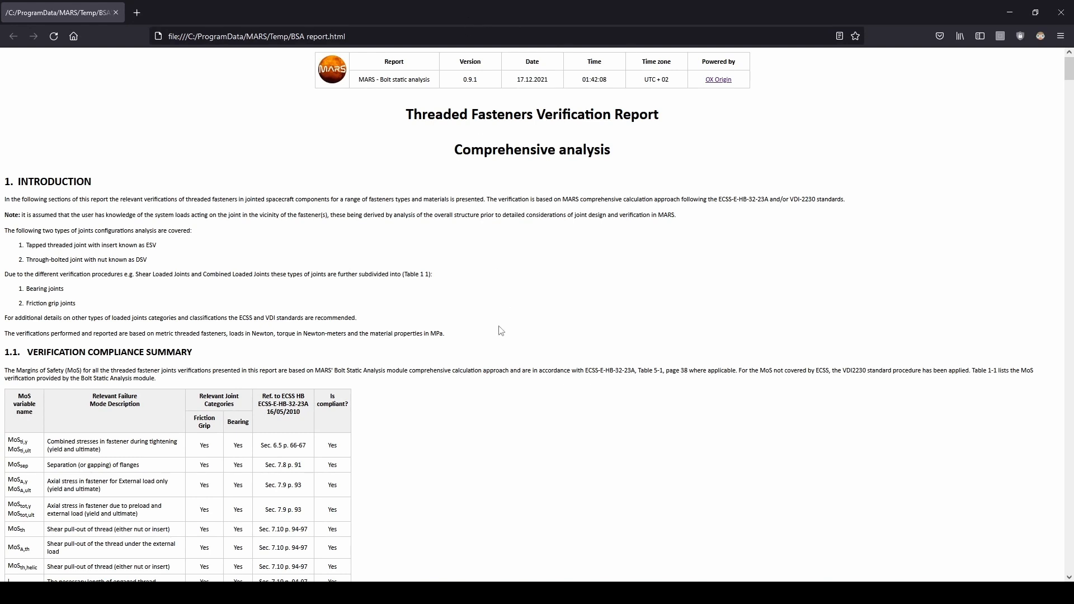
- Examine the report's compliance summary, top-level margins of safety, safety factors, friction inputs, preload summary and average-shear slipping margins
{"action": "scroll", "coordinate": [500, 330], "scroll_direction": "down", "scroll_amount": 5}
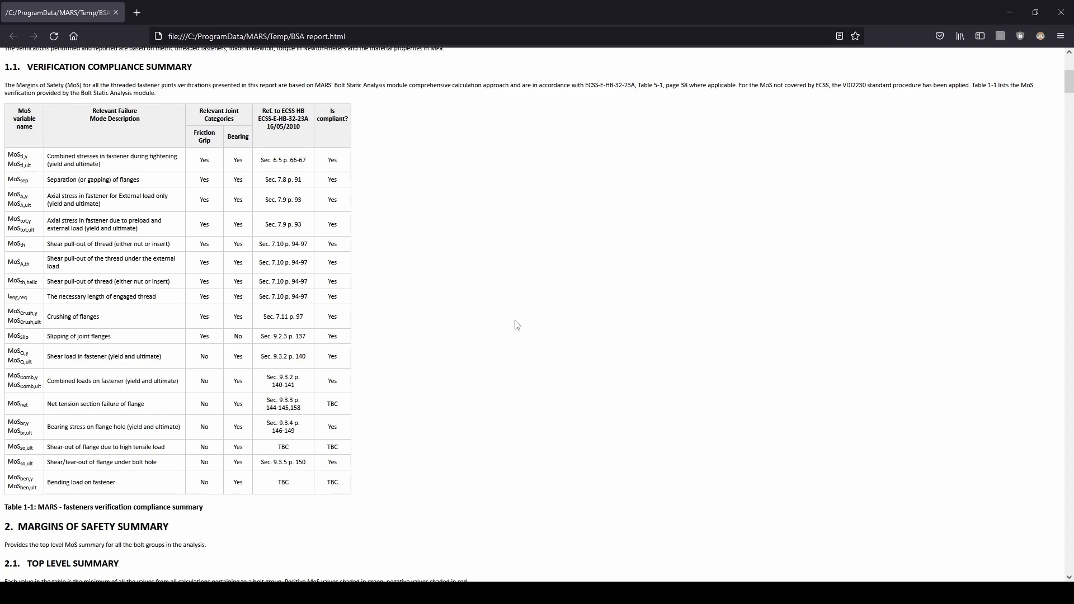
{"action": "scroll", "coordinate": [516, 325], "scroll_direction": "down", "scroll_amount": 5}
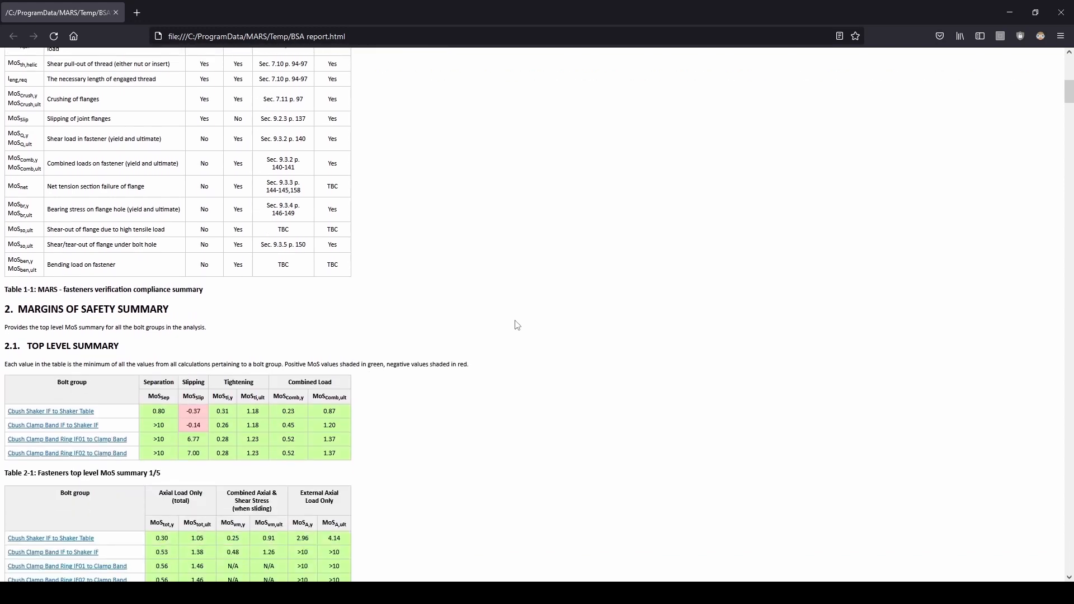
{"action": "scroll", "coordinate": [516, 325], "scroll_direction": "down", "scroll_amount": 4}
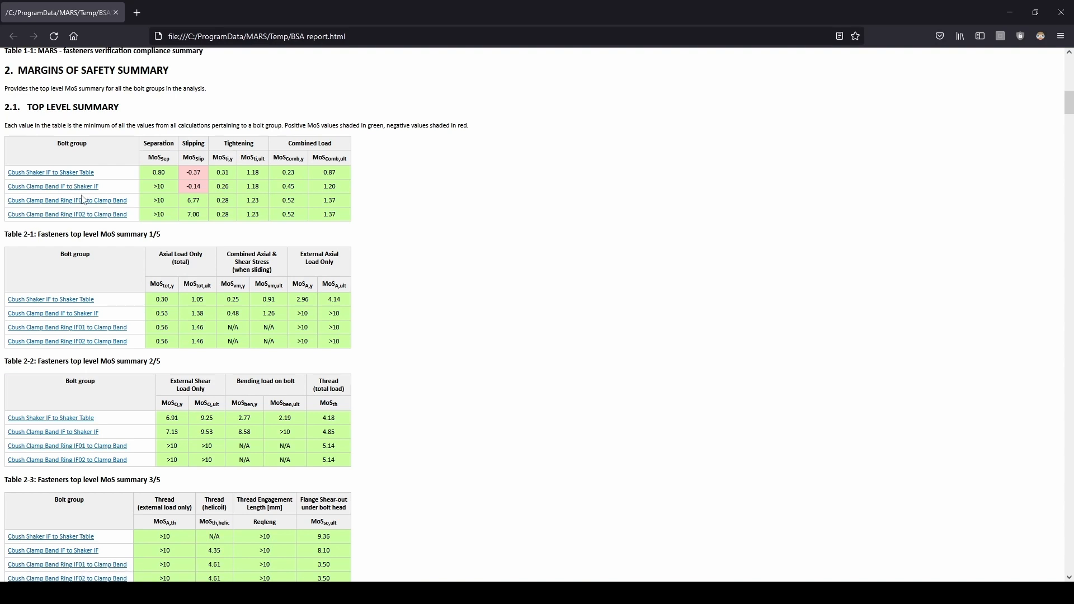
{"action": "scroll", "coordinate": [394, 266], "scroll_direction": "down", "scroll_amount": 1}
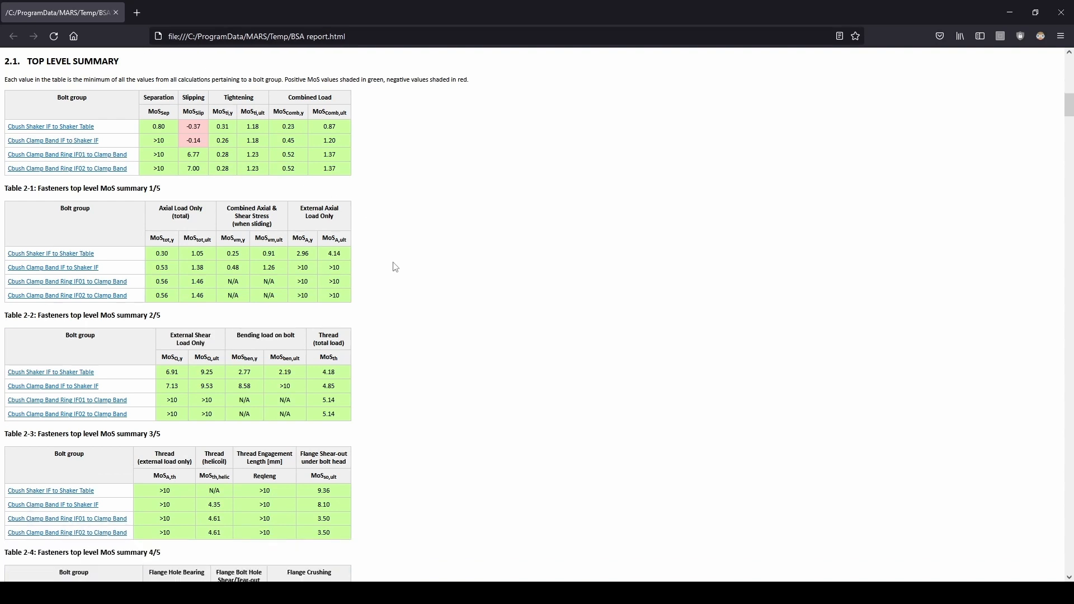
{"action": "scroll", "coordinate": [394, 267], "scroll_direction": "down", "scroll_amount": 3}
{"action": "scroll", "coordinate": [395, 266], "scroll_direction": "down", "scroll_amount": 9}
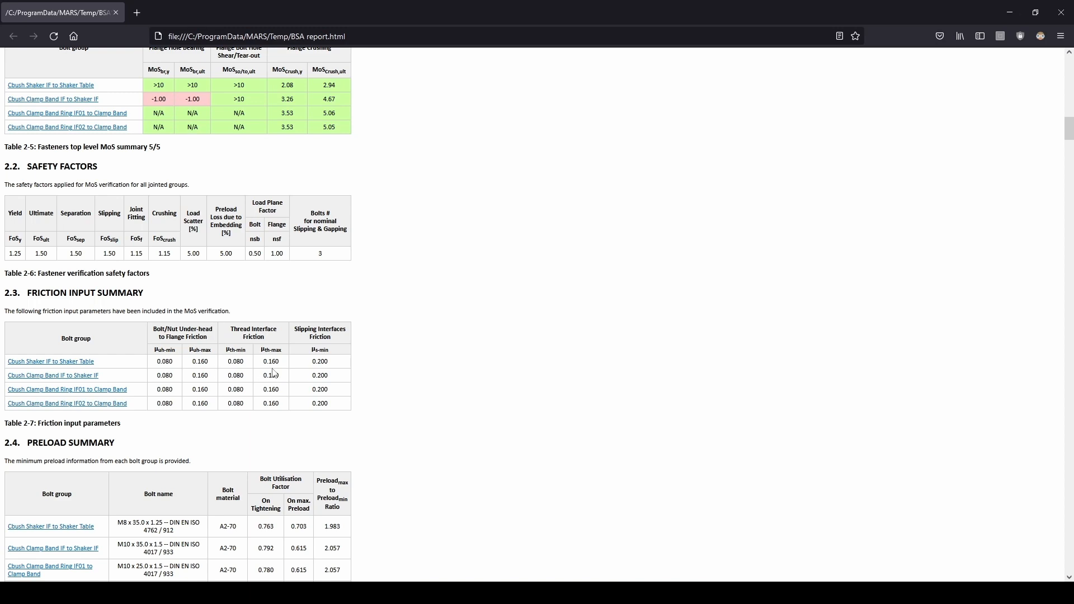
{"action": "scroll", "coordinate": [274, 373], "scroll_direction": "down", "scroll_amount": 6}
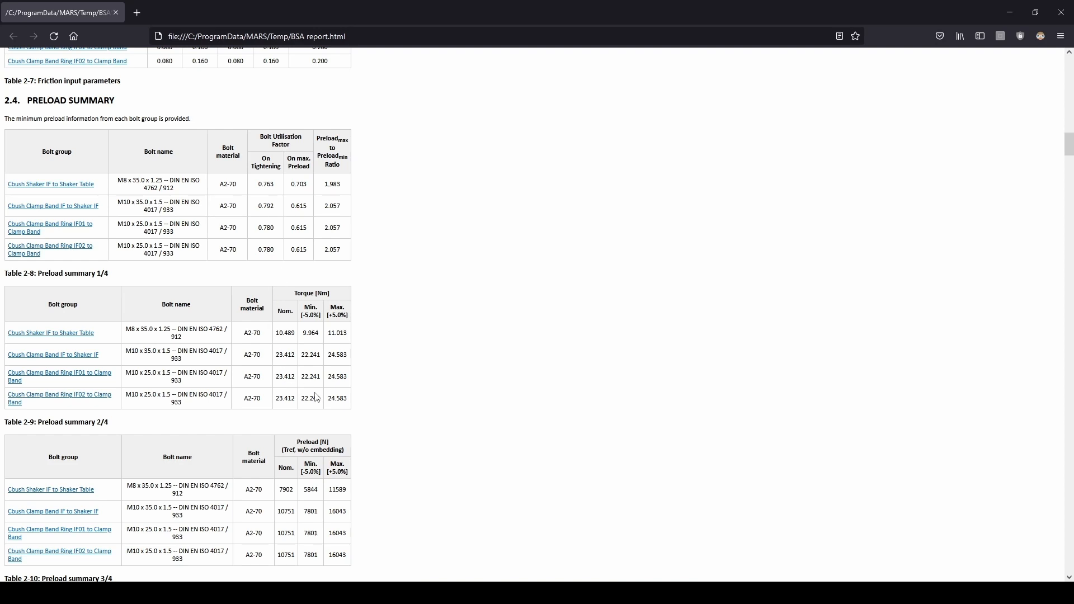
{"action": "scroll", "coordinate": [316, 397], "scroll_direction": "down", "scroll_amount": 8}
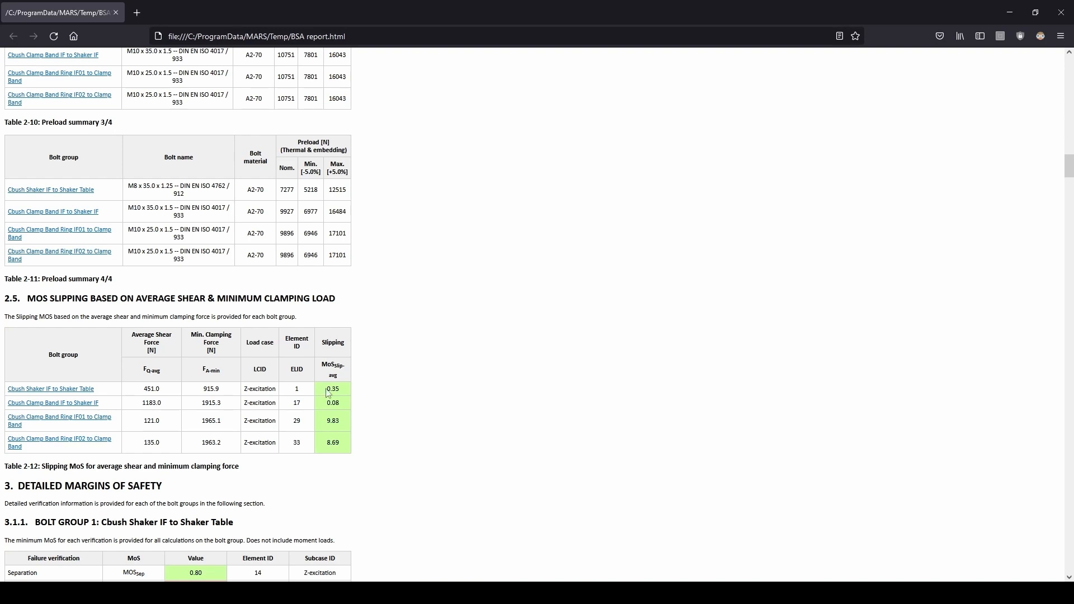
- Examine the detailed margins, installation settings, bolt, washer, counterpart and plate data and additional parameters for bolt group 1, and close the report
{"action": "scroll", "coordinate": [328, 393], "scroll_direction": "down", "scroll_amount": 6}
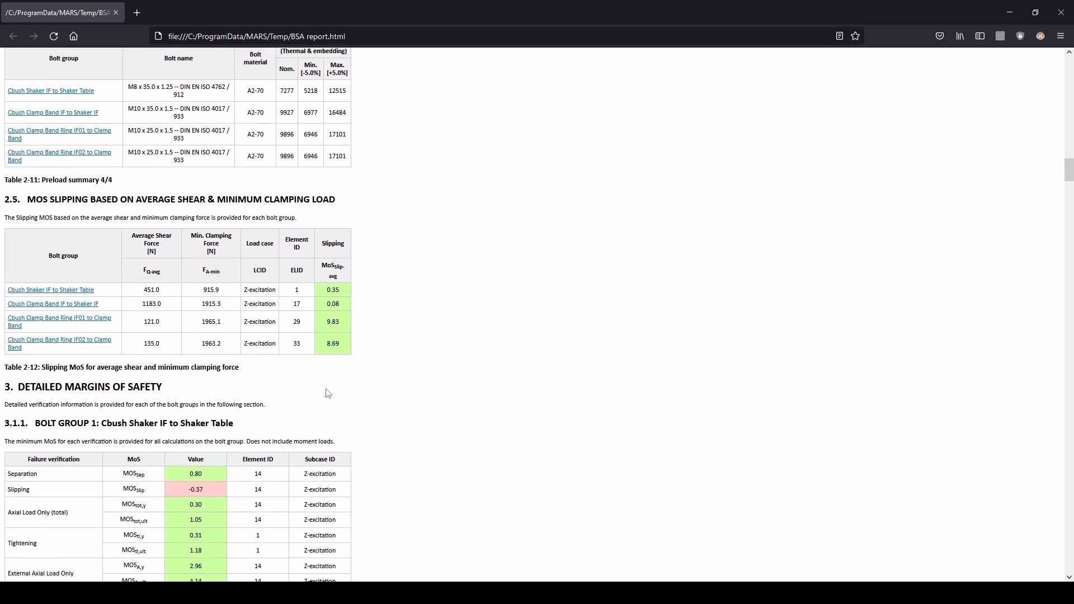
{"action": "scroll", "coordinate": [329, 393], "scroll_direction": "down", "scroll_amount": 1}
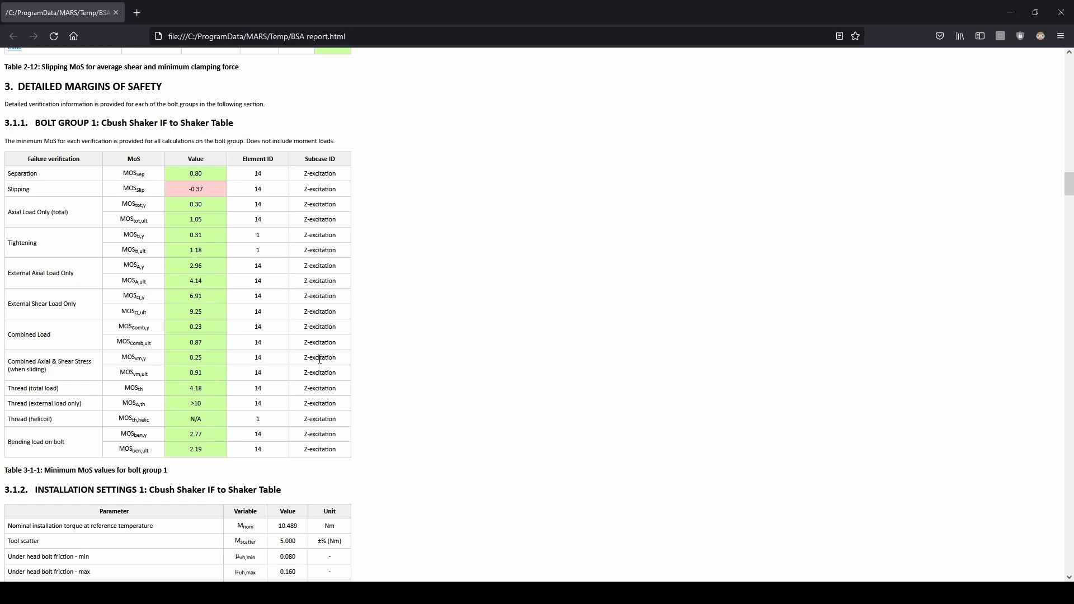
{"action": "scroll", "coordinate": [319, 359], "scroll_direction": "down", "scroll_amount": 6}
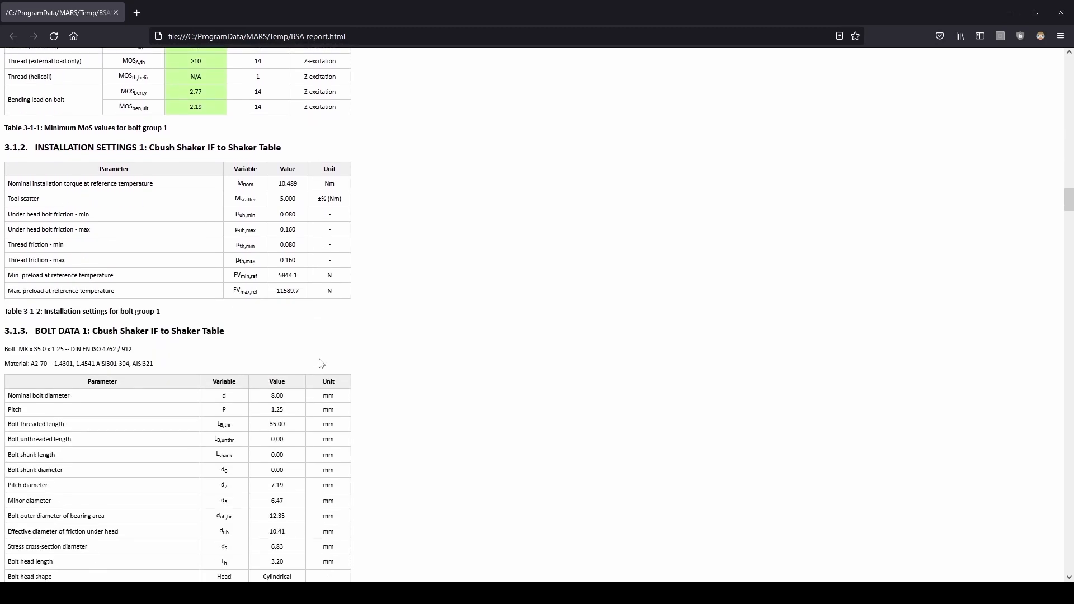
{"action": "scroll", "coordinate": [321, 363], "scroll_direction": "down", "scroll_amount": 1}
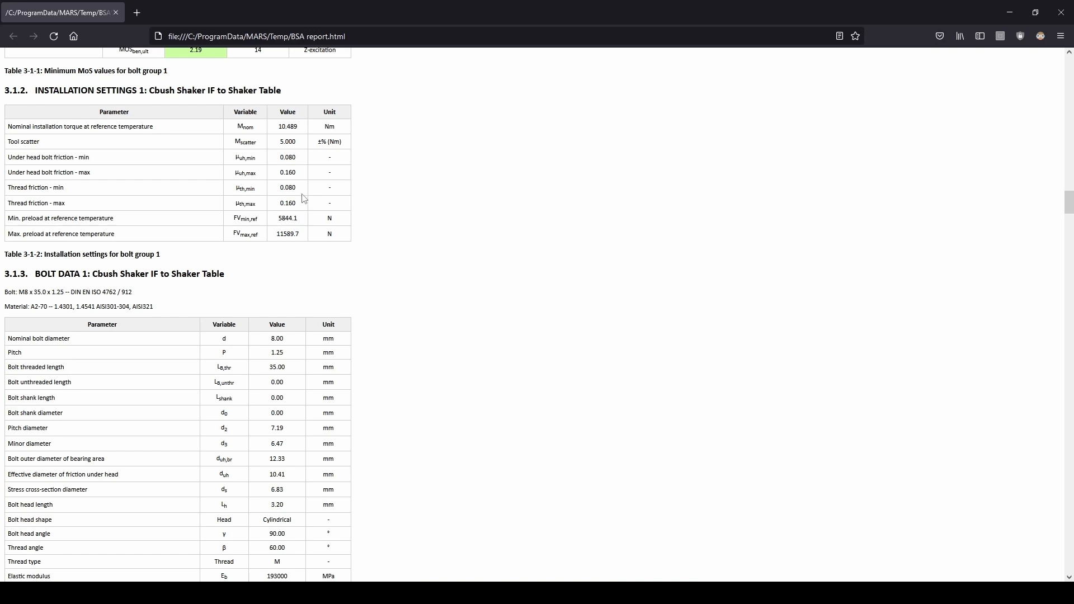
{"action": "scroll", "coordinate": [302, 198], "scroll_direction": "down", "scroll_amount": 3}
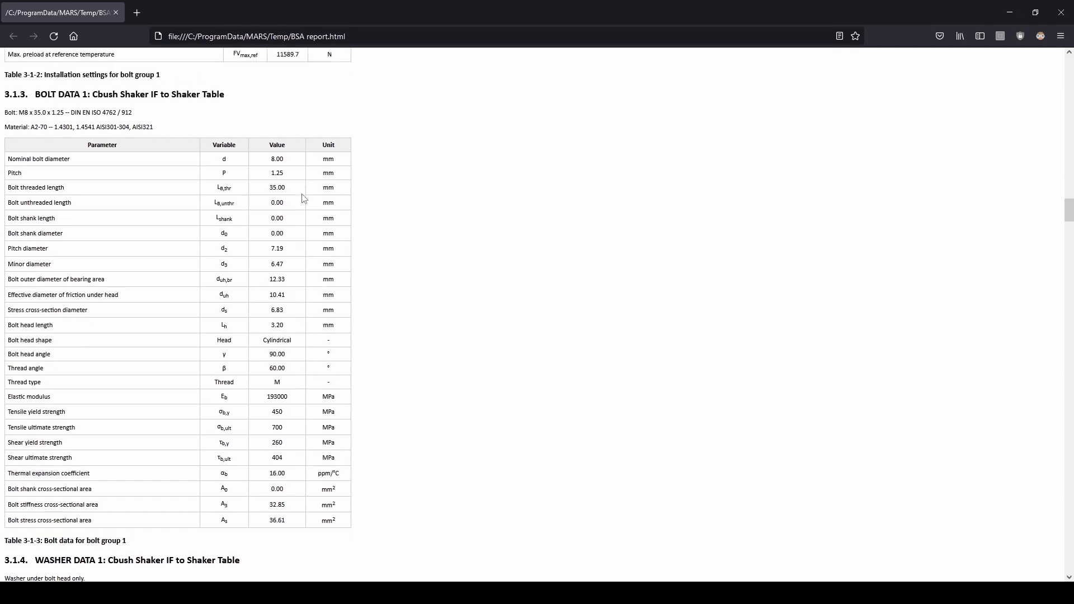
{"action": "scroll", "coordinate": [302, 199], "scroll_direction": "up", "scroll_amount": 1}
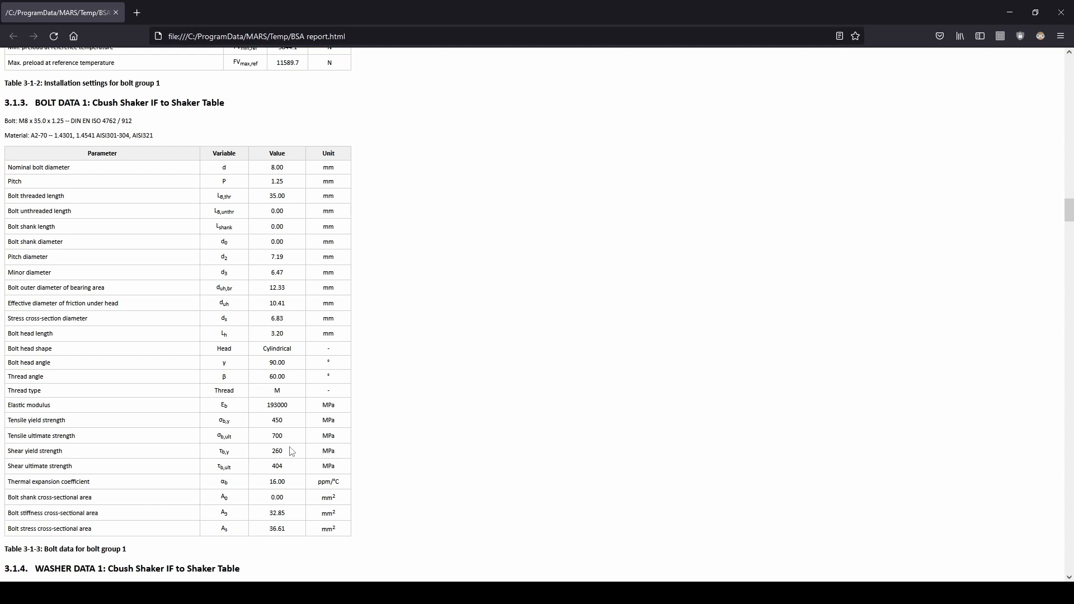
{"action": "scroll", "coordinate": [291, 451], "scroll_direction": "down", "scroll_amount": 8}
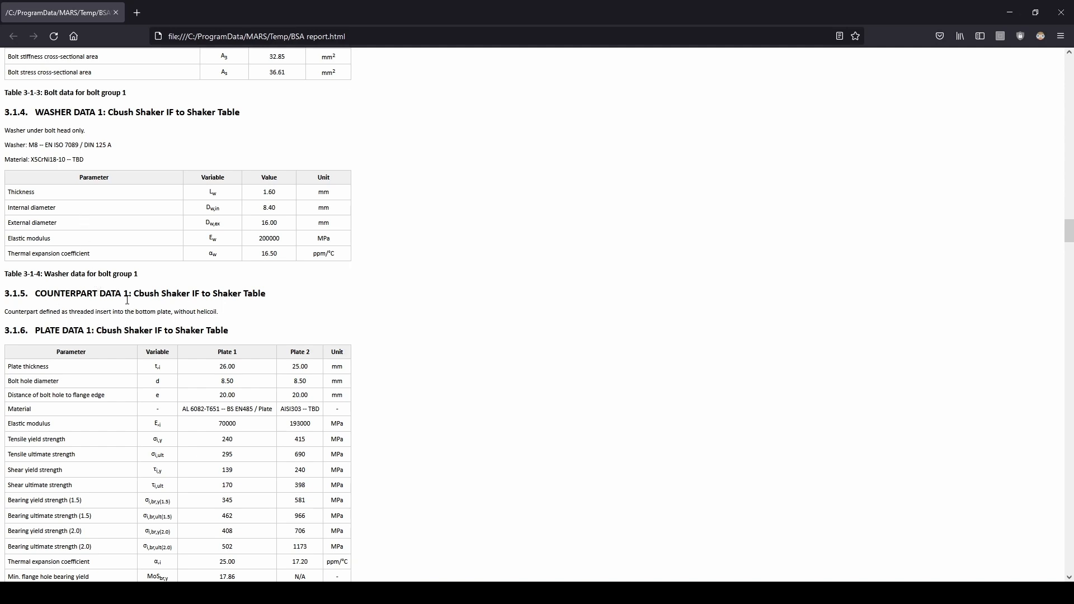
{"action": "scroll", "coordinate": [128, 300], "scroll_direction": "down", "scroll_amount": 4}
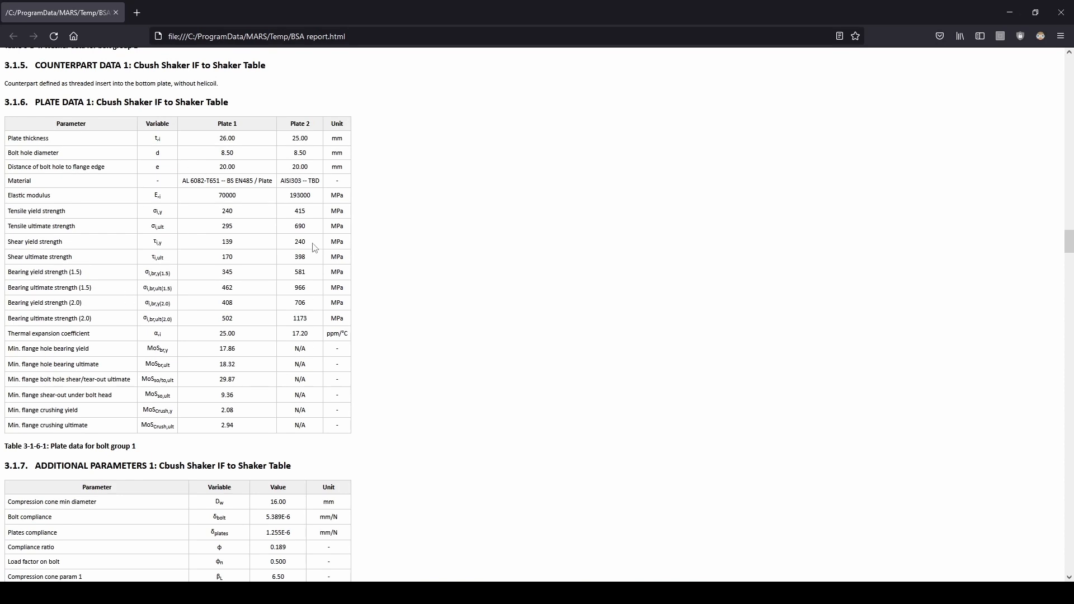
{"action": "scroll", "coordinate": [313, 247], "scroll_direction": "down", "scroll_amount": 7}
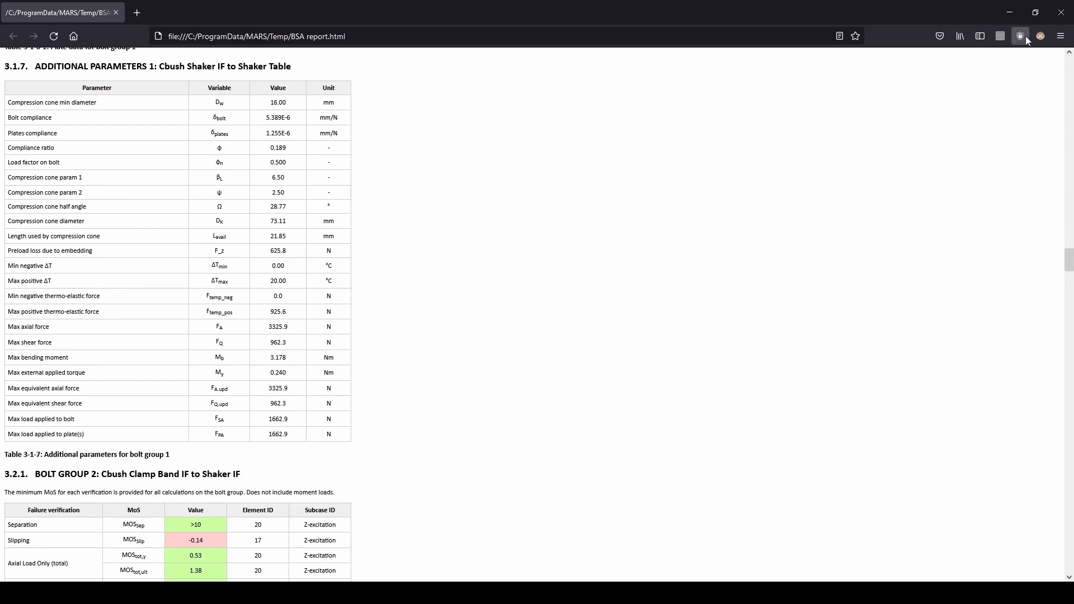
{"action": "left_click", "coordinate": [1061, 14]}
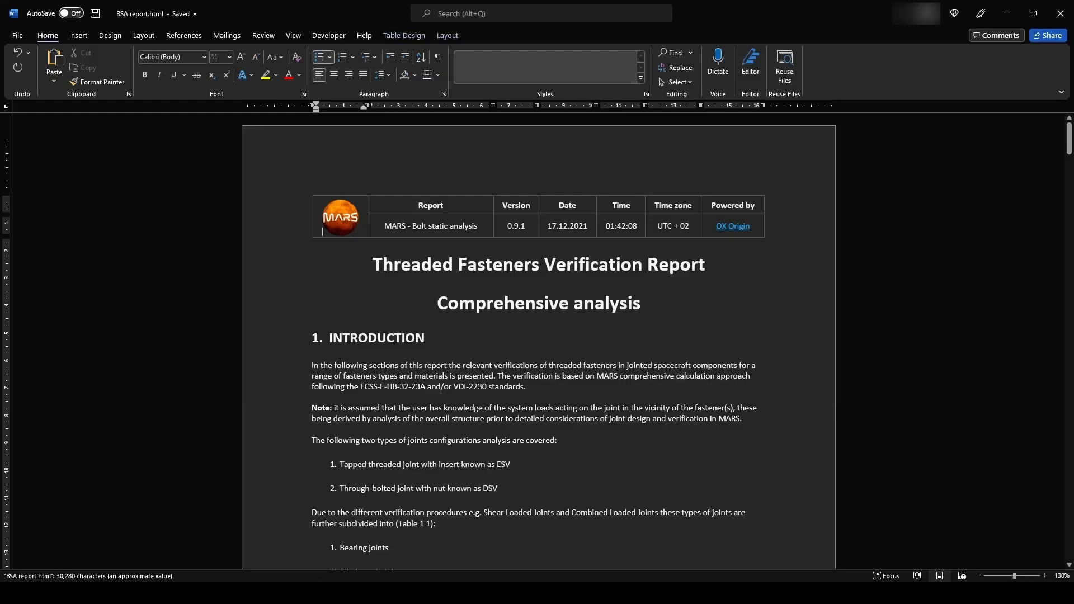
- Display the Navigation Pane with the headings of BSA report.html in Word
{"action": "left_click", "coordinate": [294, 37]}
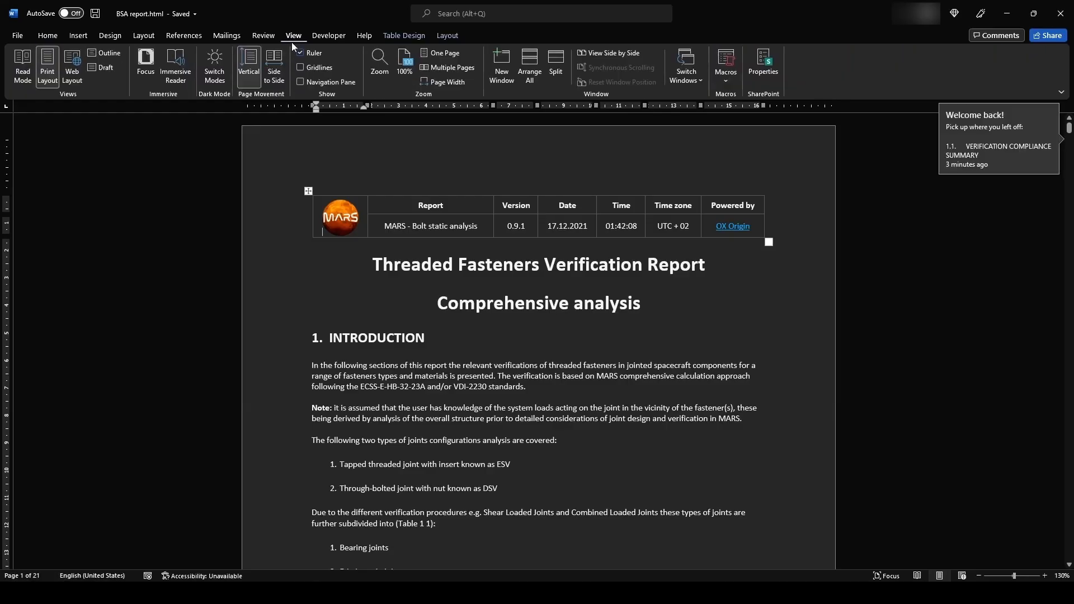
{"action": "left_click", "coordinate": [314, 82]}
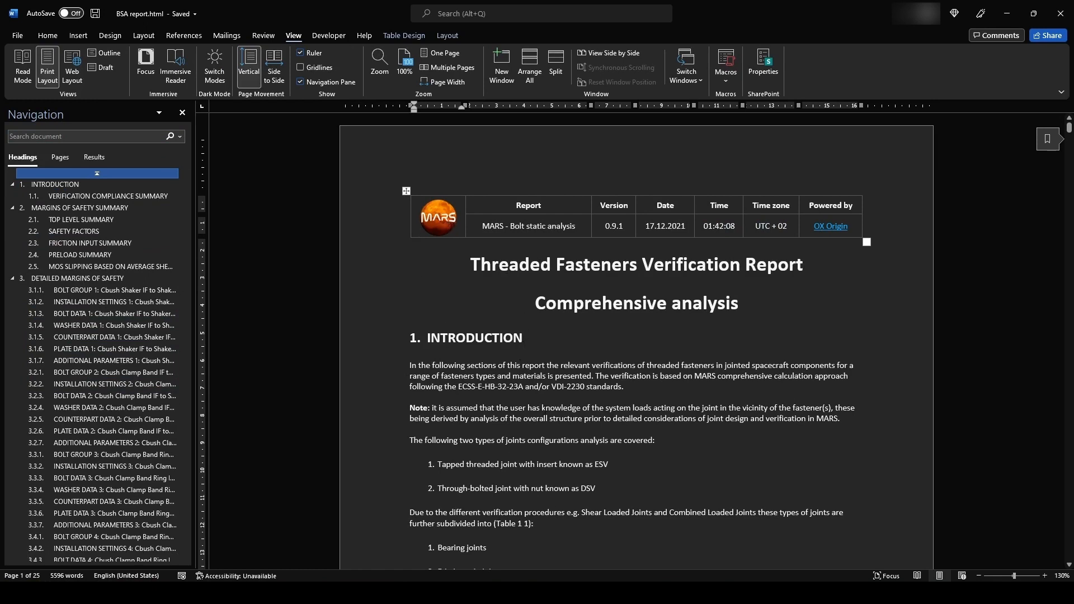
- Examine the Word report's introduction, compliance summary, top-level margins of safety tables and safety factors
{"action": "scroll", "coordinate": [543, 407], "scroll_direction": "down", "scroll_amount": 7}
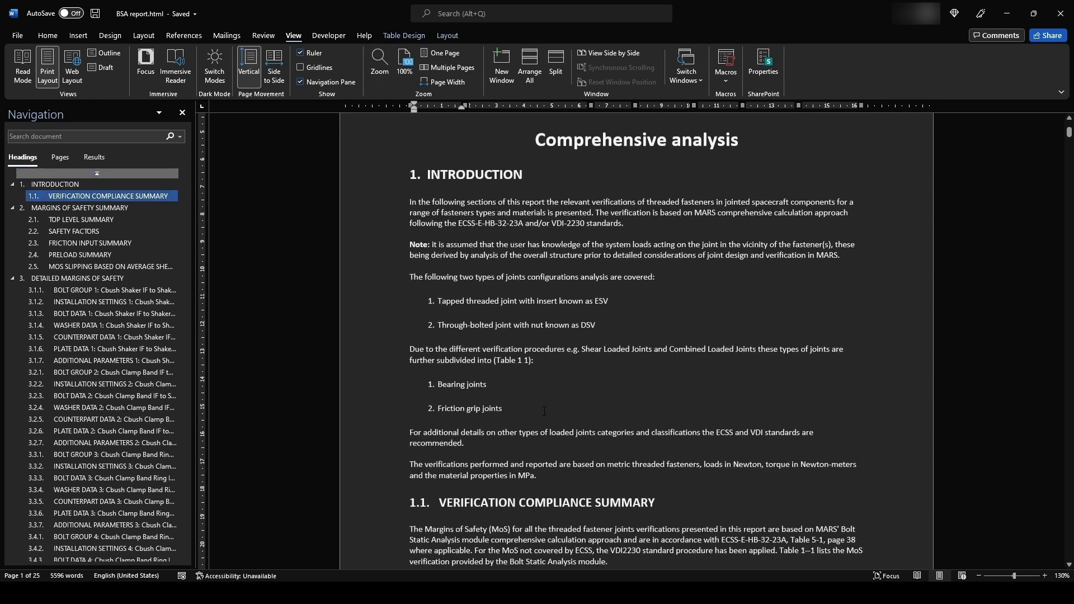
{"action": "scroll", "coordinate": [544, 411], "scroll_direction": "down", "scroll_amount": 8}
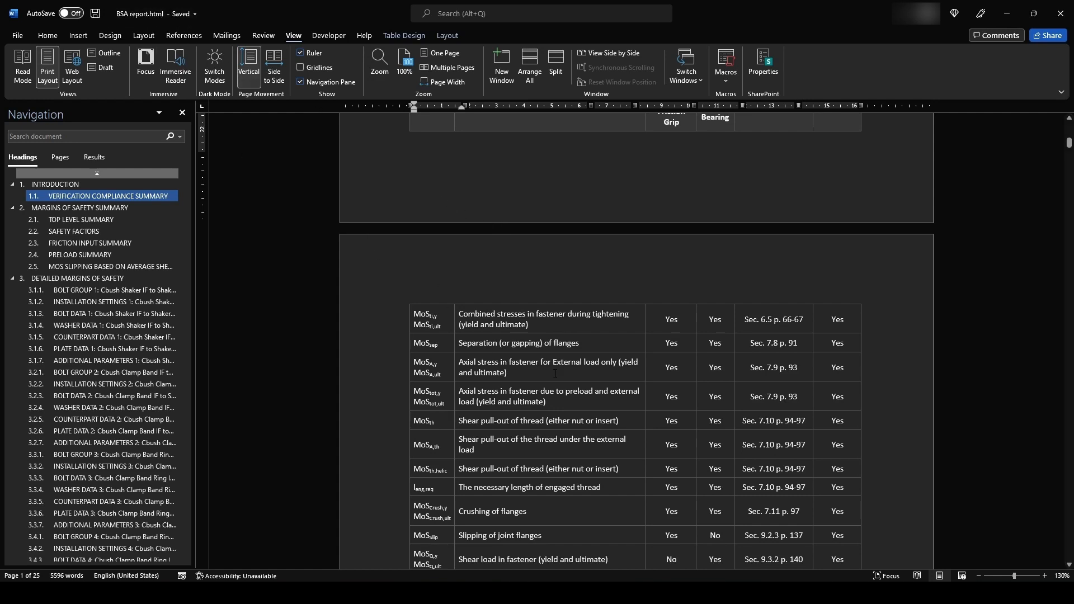
{"action": "scroll", "coordinate": [555, 373], "scroll_direction": "down", "scroll_amount": 12}
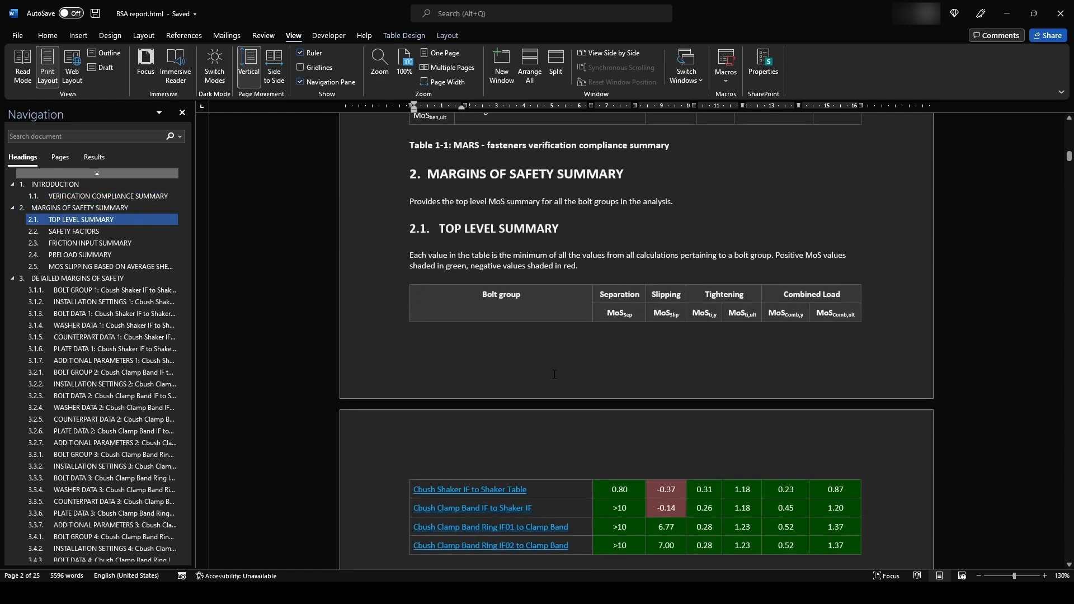
{"action": "scroll", "coordinate": [555, 374], "scroll_direction": "down", "scroll_amount": 10}
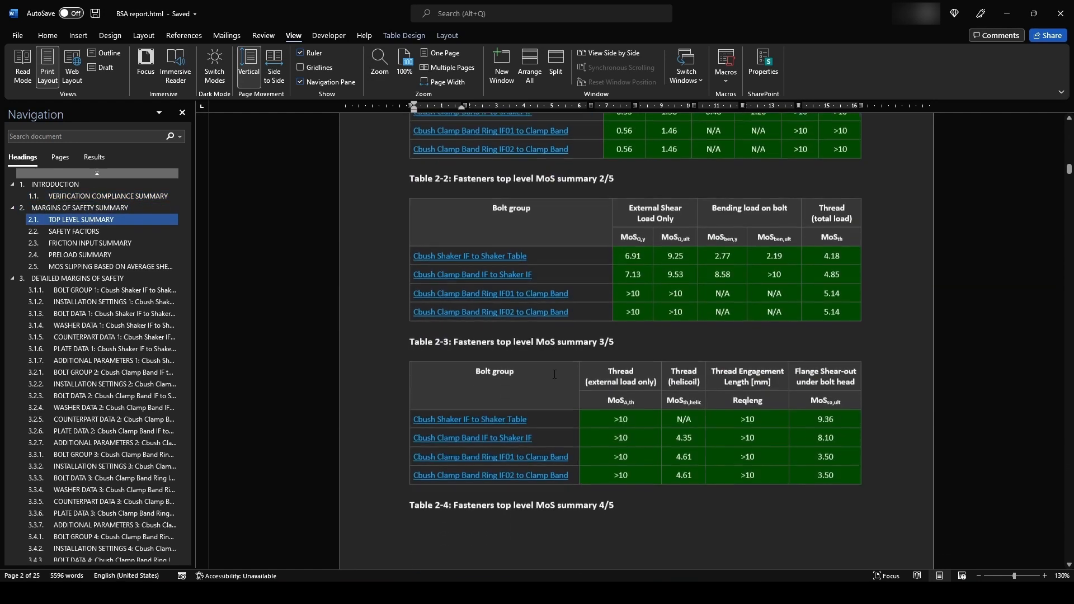
{"action": "scroll", "coordinate": [555, 373], "scroll_direction": "down", "scroll_amount": 8}
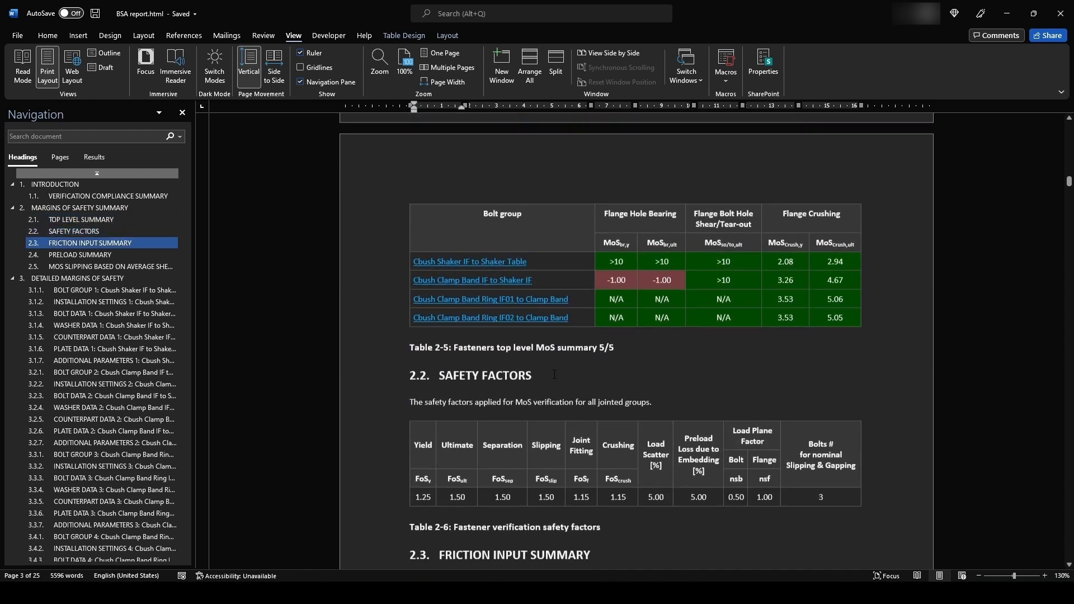
{"action": "scroll", "coordinate": [554, 373], "scroll_direction": "down", "scroll_amount": 2}
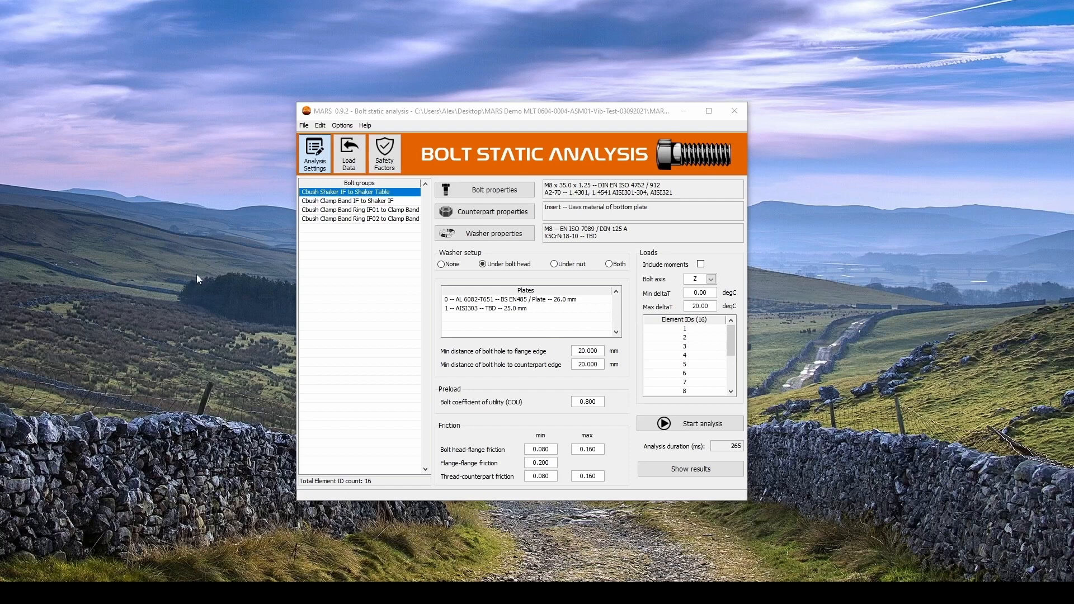
- In MARS, select the Cbush Clamp Band IF to Shaker IF group, run the simplified analysis and show its results report in a maximized window
{"action": "left_click", "coordinate": [349, 141]}
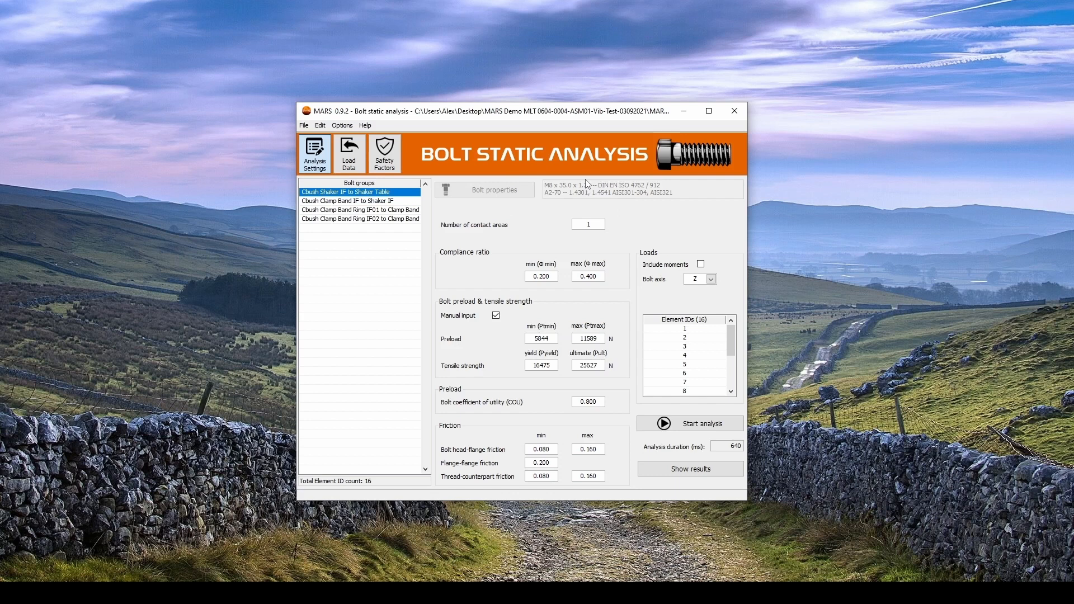
{"action": "left_click", "coordinate": [388, 202]}
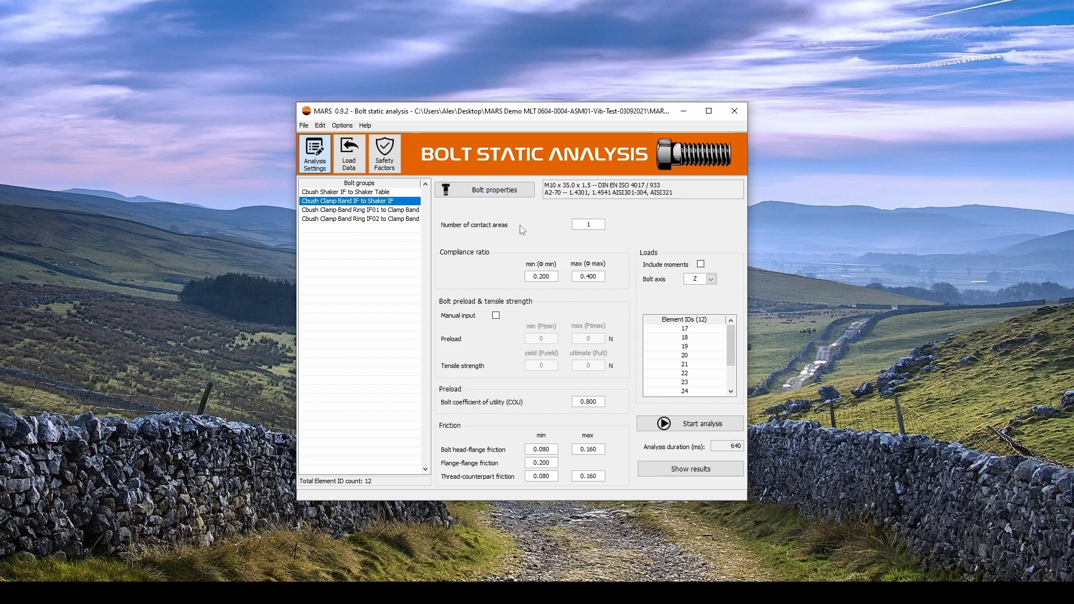
{"action": "left_click", "coordinate": [678, 425]}
{"action": "left_click", "coordinate": [690, 469]}
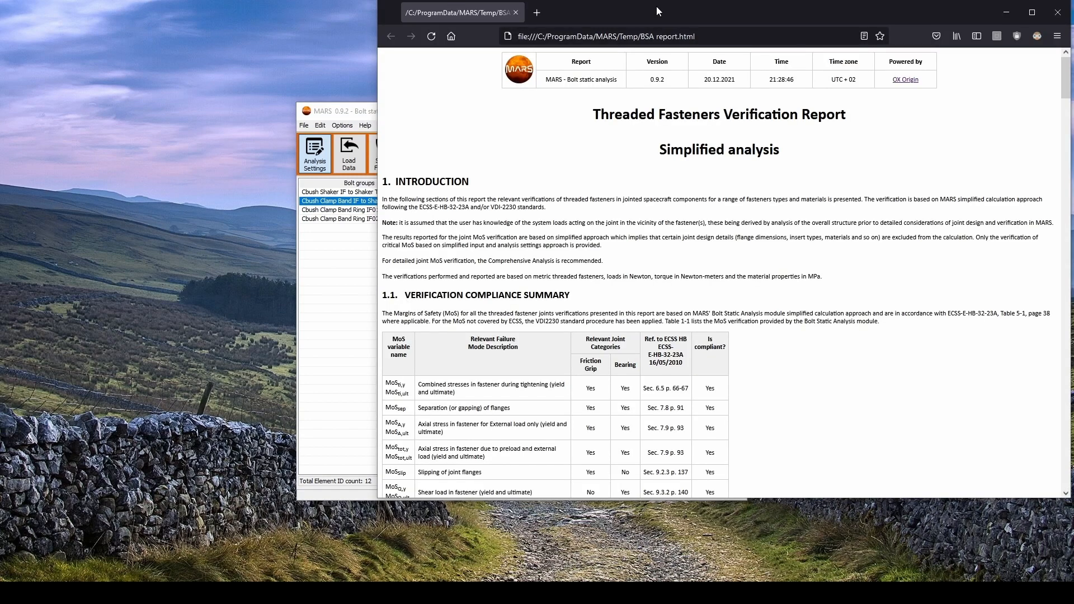
{"action": "double_click", "coordinate": [656, 5]}
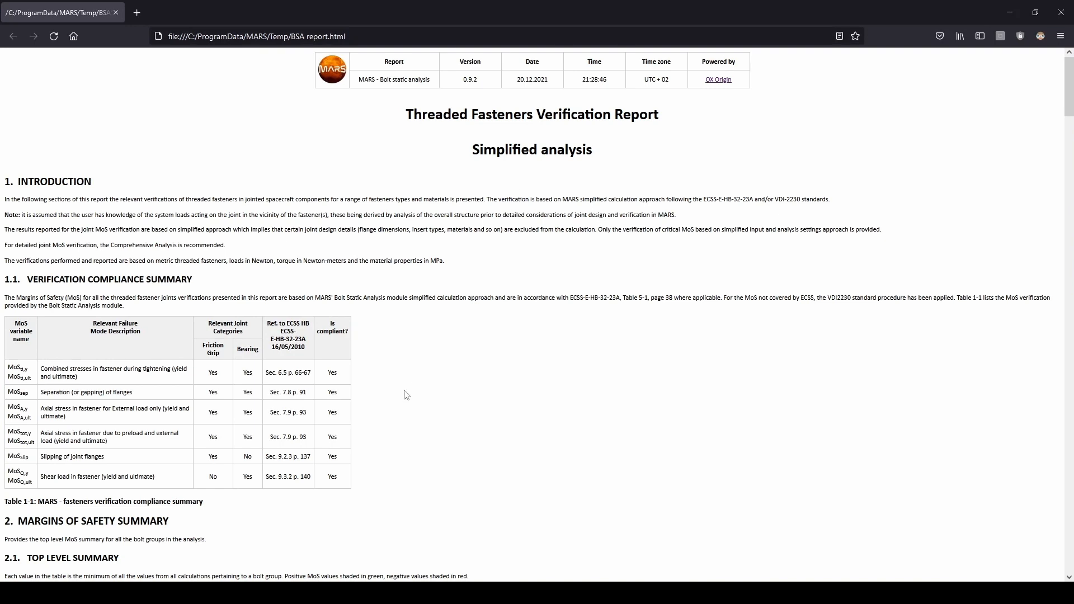
- Examine the simplified report's compliance summary, top-level margins of safety, safety factors, friction inputs, preload summary and average-shear slipping margins
{"action": "scroll", "coordinate": [324, 394], "scroll_direction": "down", "scroll_amount": 3}
{"action": "scroll", "coordinate": [324, 394], "scroll_direction": "down", "scroll_amount": 2}
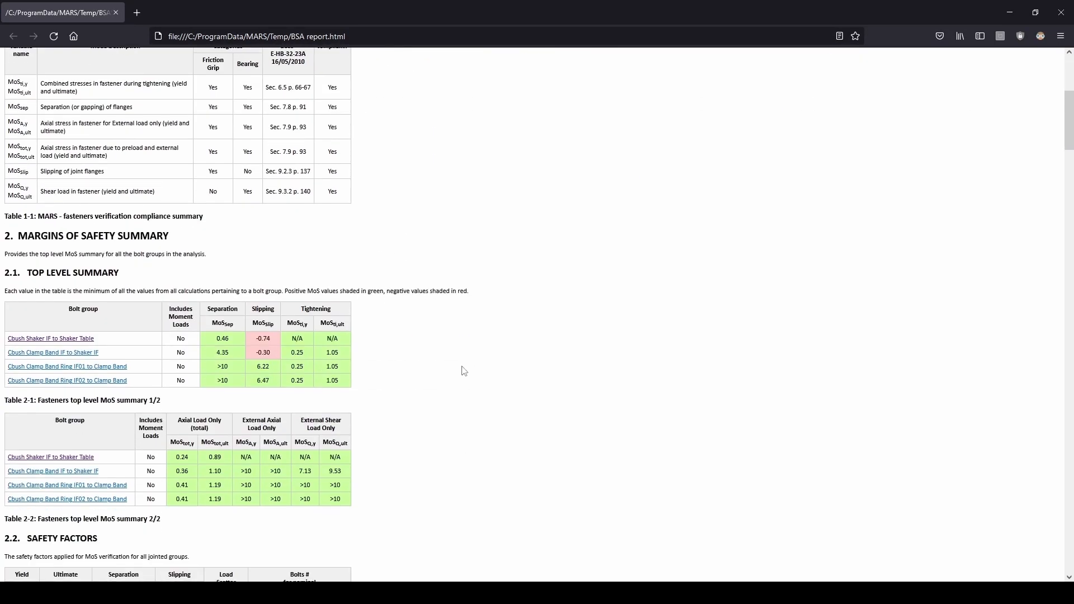
{"action": "scroll", "coordinate": [464, 371], "scroll_direction": "down", "scroll_amount": 2}
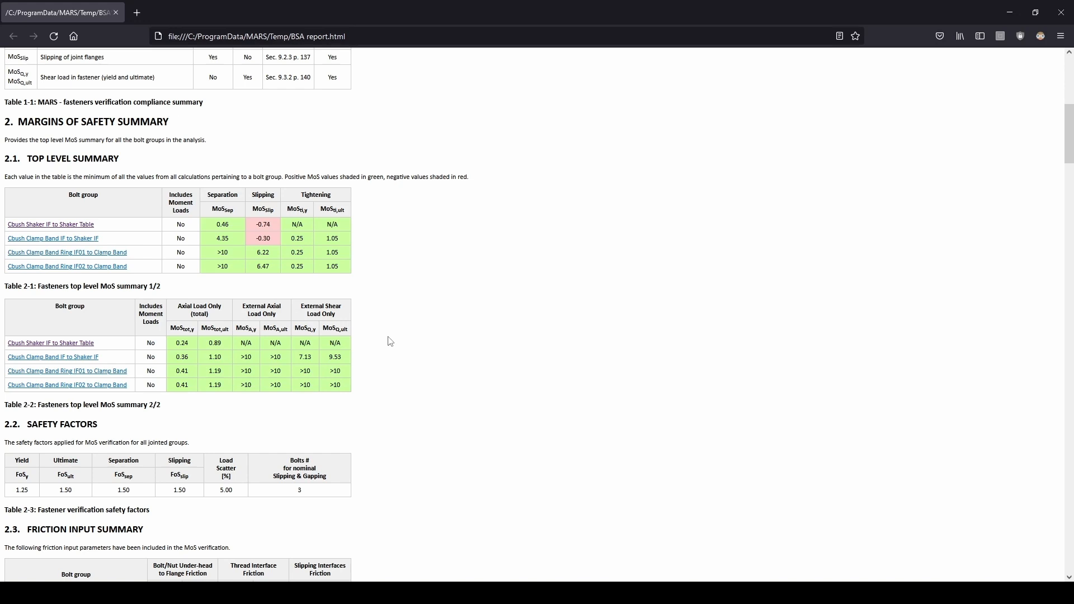
{"action": "scroll", "coordinate": [364, 340], "scroll_direction": "down", "scroll_amount": 4}
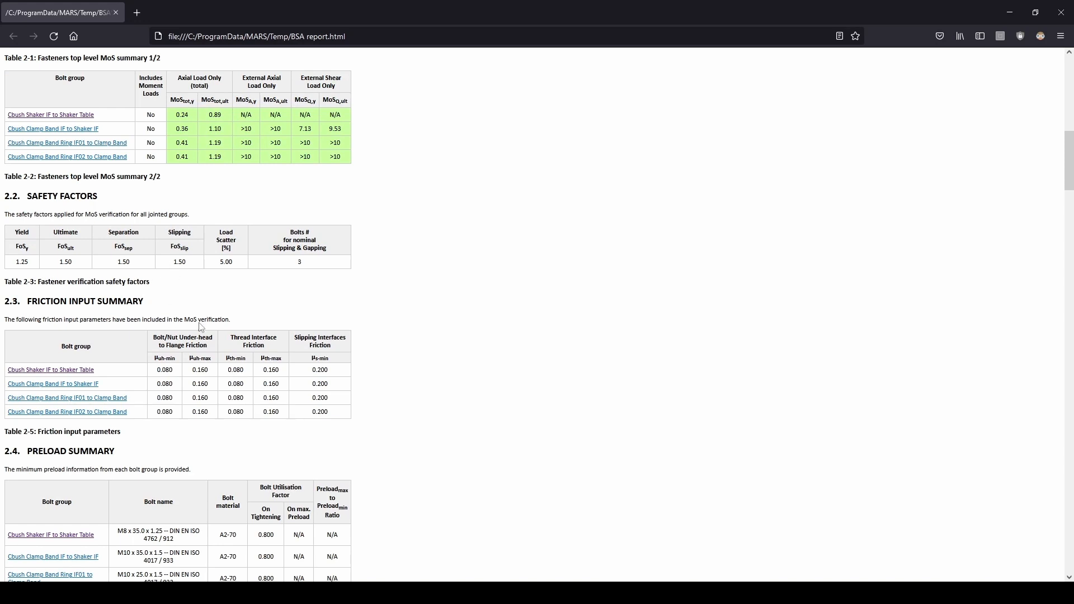
{"action": "scroll", "coordinate": [248, 395], "scroll_direction": "down", "scroll_amount": 5}
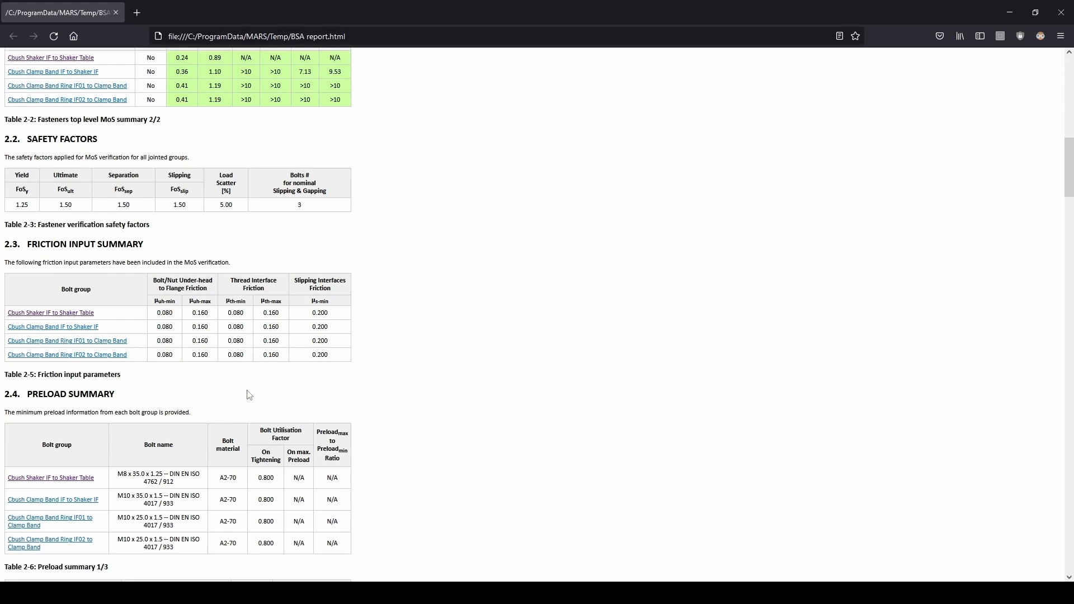
{"action": "scroll", "coordinate": [248, 395], "scroll_direction": "down", "scroll_amount": 2}
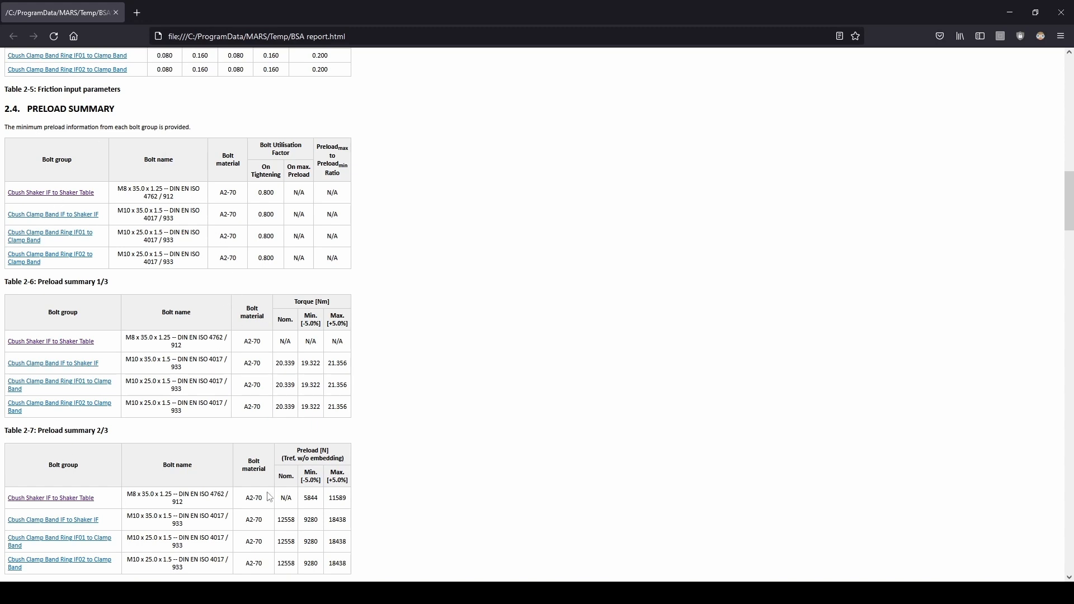
{"action": "scroll", "coordinate": [269, 497], "scroll_direction": "down", "scroll_amount": 4}
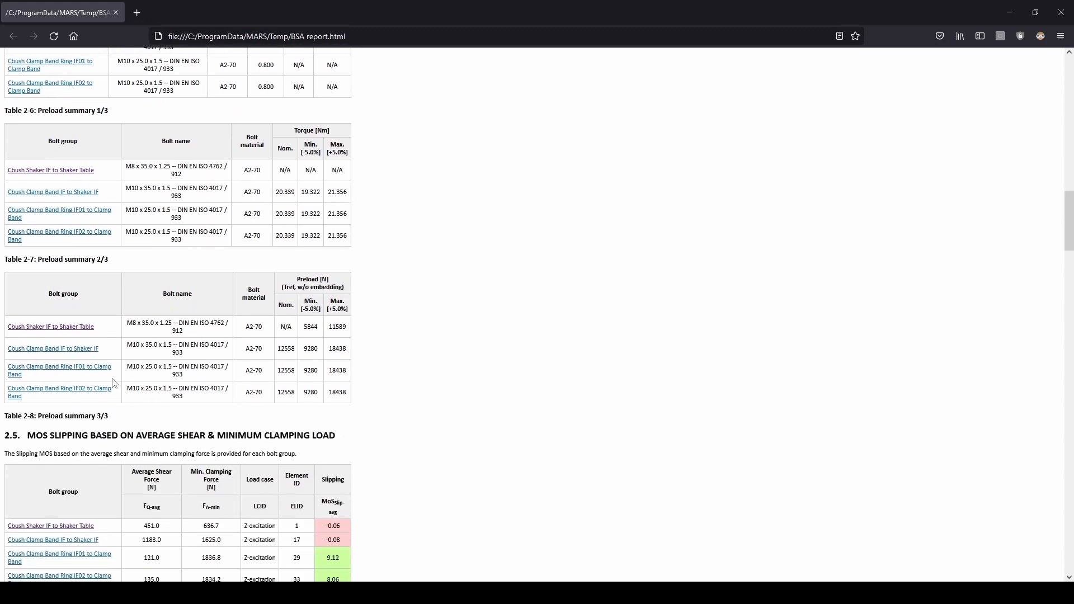
{"action": "scroll", "coordinate": [216, 463], "scroll_direction": "down", "scroll_amount": 4}
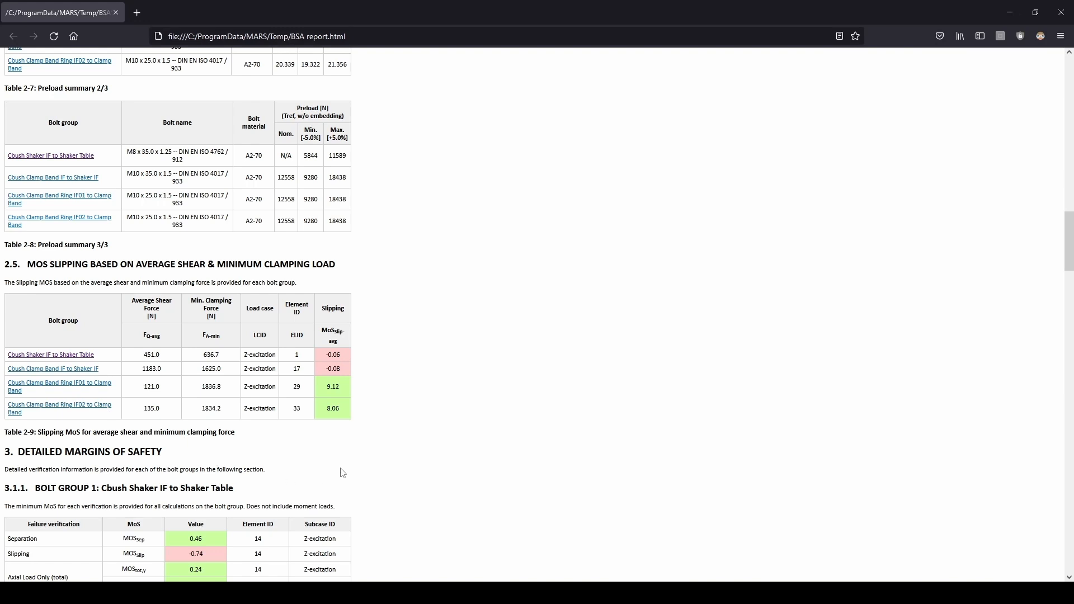
- Examine bolt group 1's detailed margins and compare its user-defined bolt data with the Cbush Shaker IF to Shaker Table settings in MARS
{"action": "scroll", "coordinate": [343, 473], "scroll_direction": "down", "scroll_amount": 4}
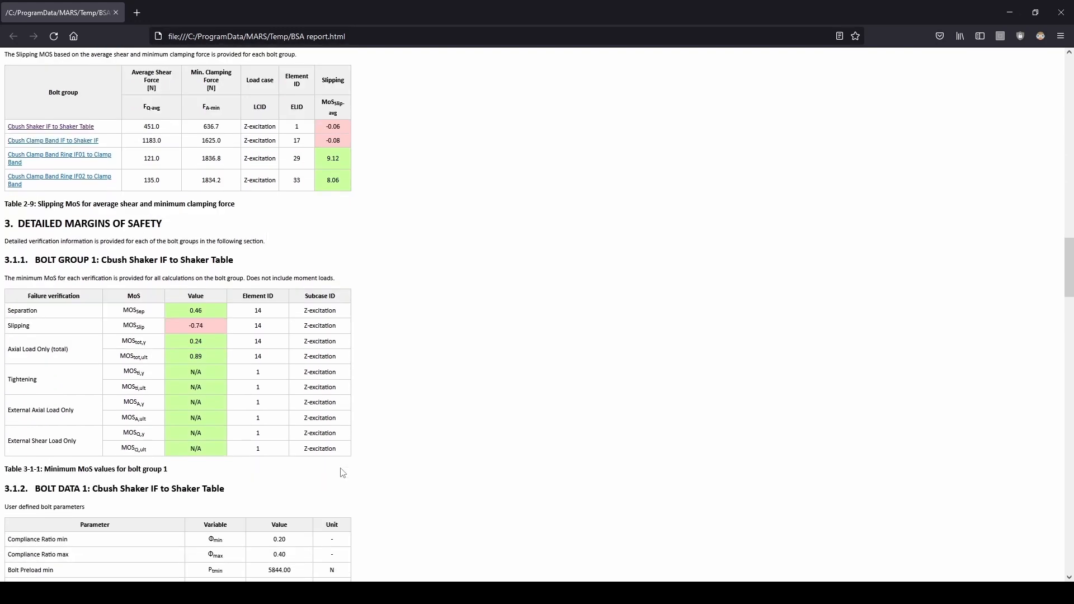
{"action": "scroll", "coordinate": [167, 352], "scroll_direction": "down", "scroll_amount": 2}
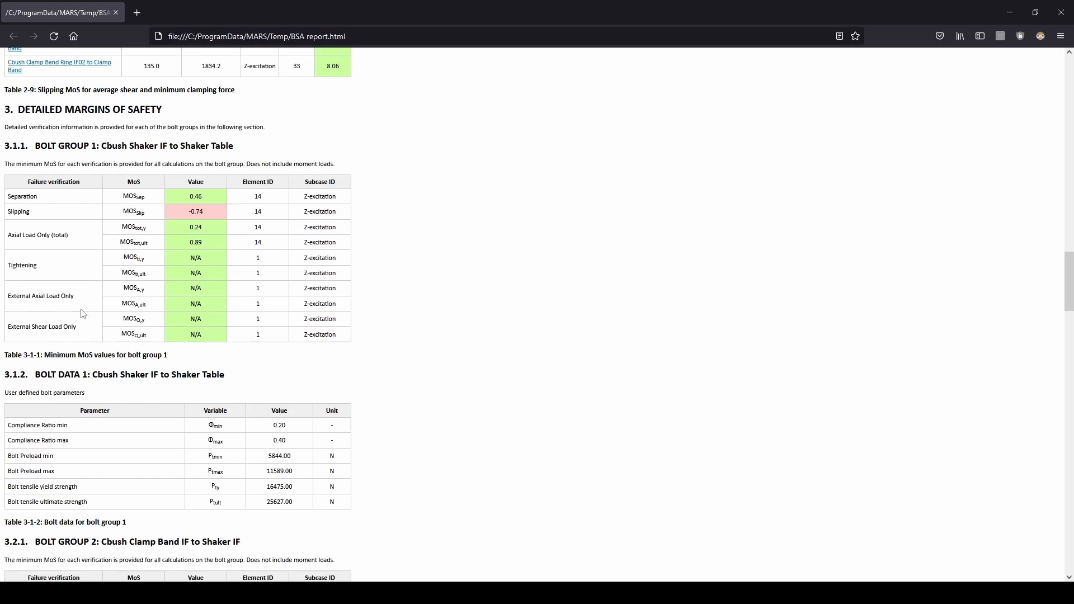
{"action": "scroll", "coordinate": [128, 418], "scroll_direction": "down", "scroll_amount": 2}
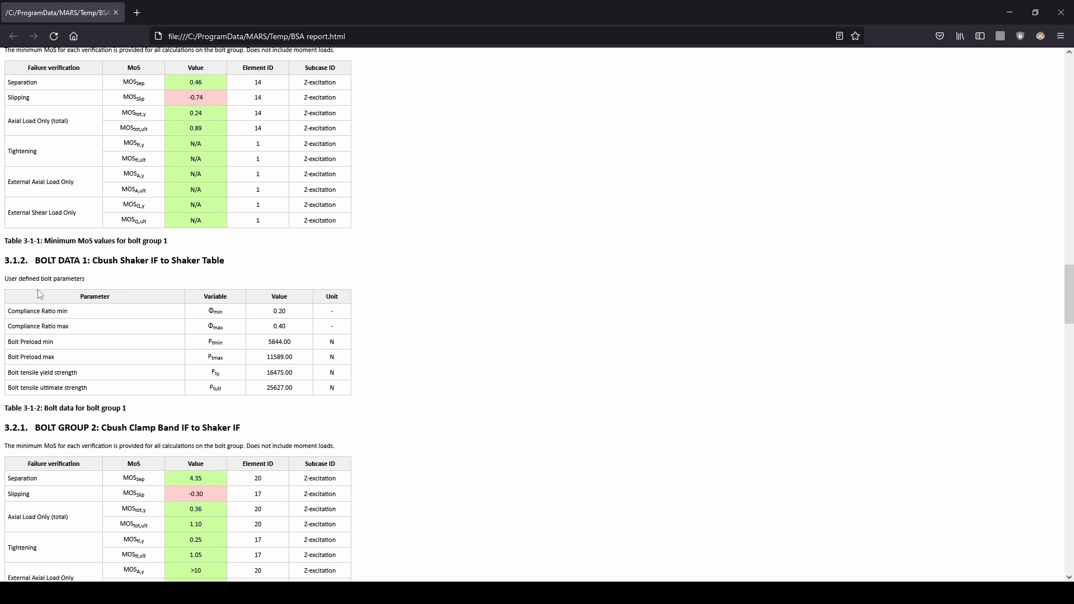
{"action": "left_click", "coordinate": [273, 592]}
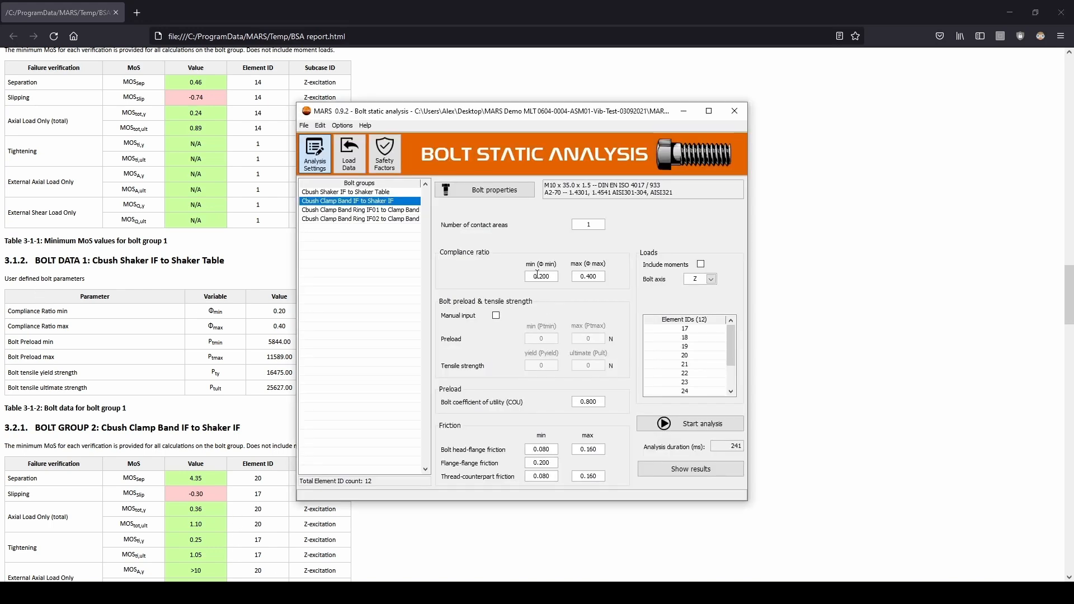
{"action": "left_click", "coordinate": [360, 191]}
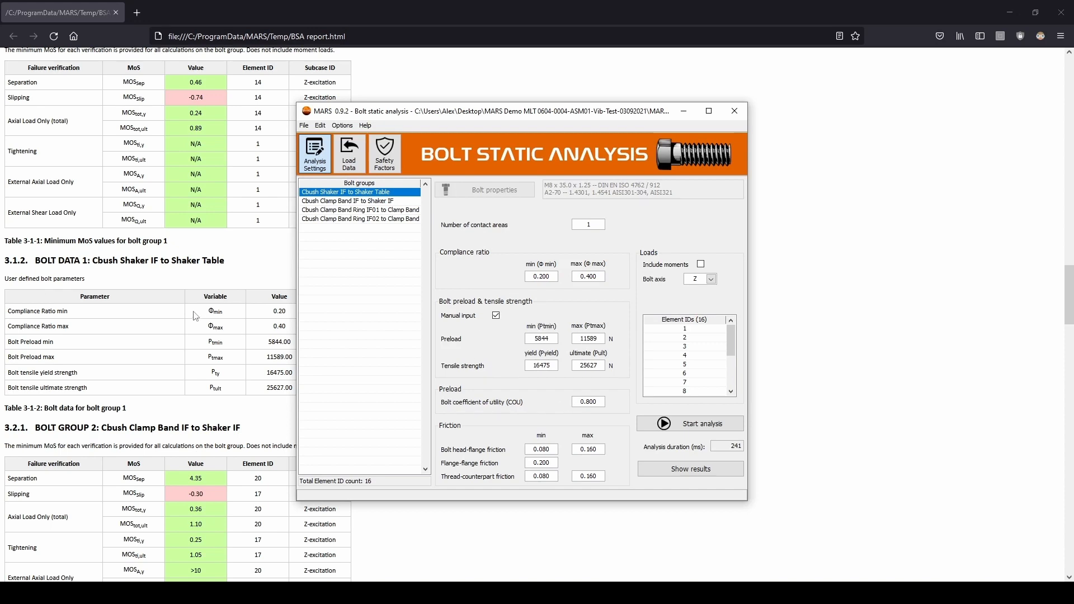
{"action": "left_click", "coordinate": [203, 281]}
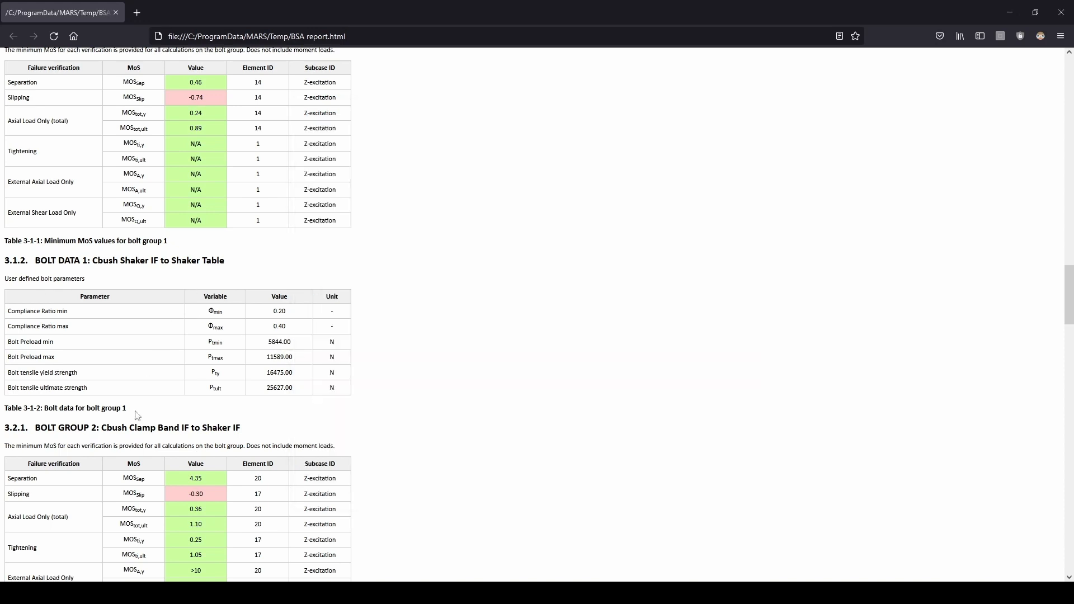
- Back in the browser report, examine the detailed margins and bolt data for bolt group 2, Cbush Clamp Band IF to Shaker IF
{"action": "scroll", "coordinate": [137, 415], "scroll_direction": "down", "scroll_amount": 9}
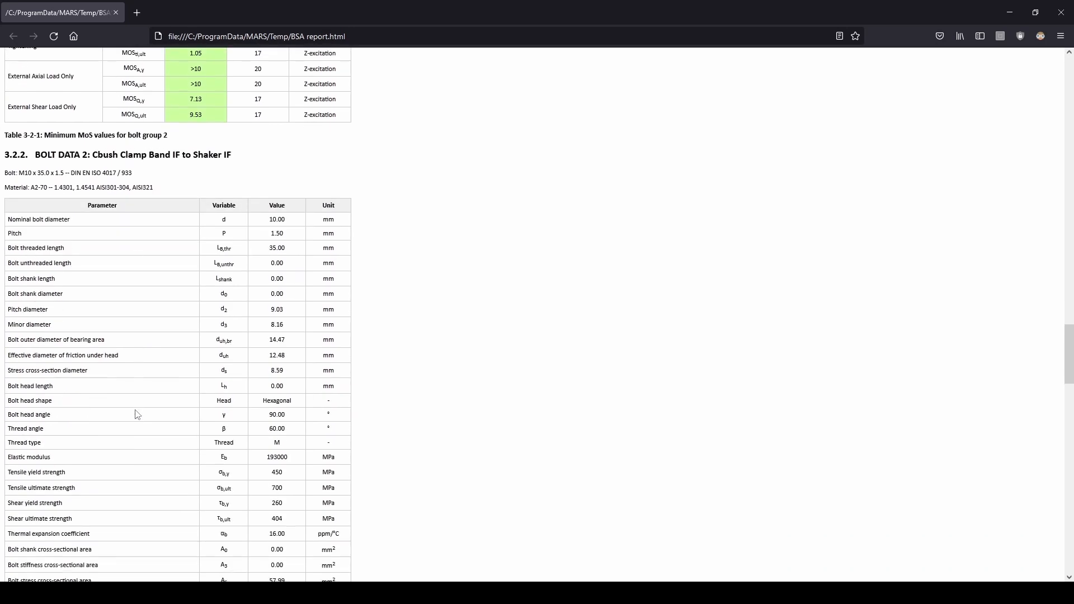
{"action": "scroll", "coordinate": [140, 397], "scroll_direction": "down", "scroll_amount": 1}
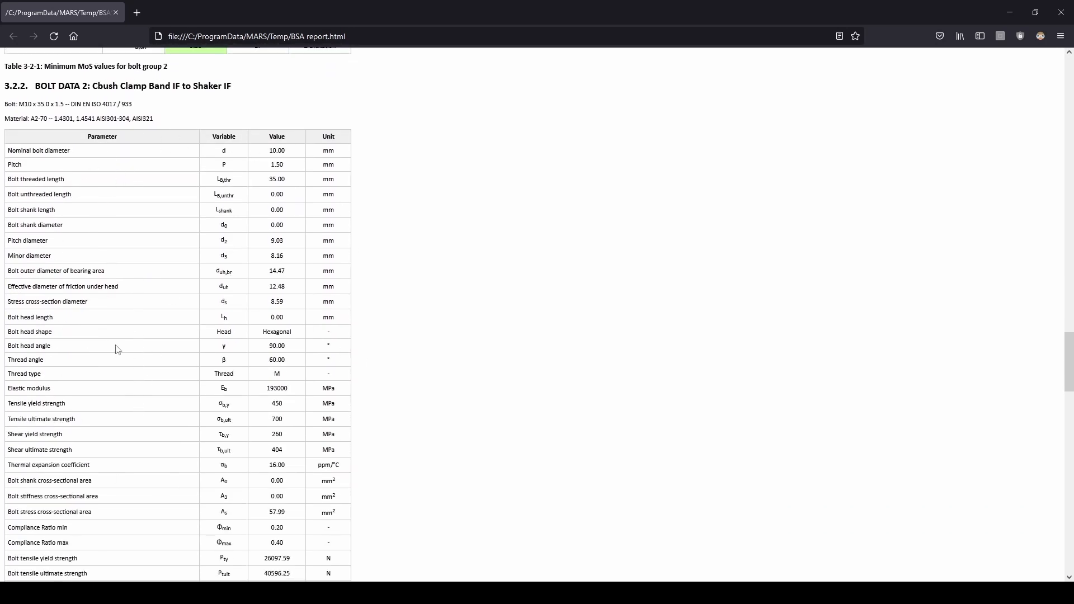
{"action": "scroll", "coordinate": [166, 427], "scroll_direction": "down", "scroll_amount": 2}
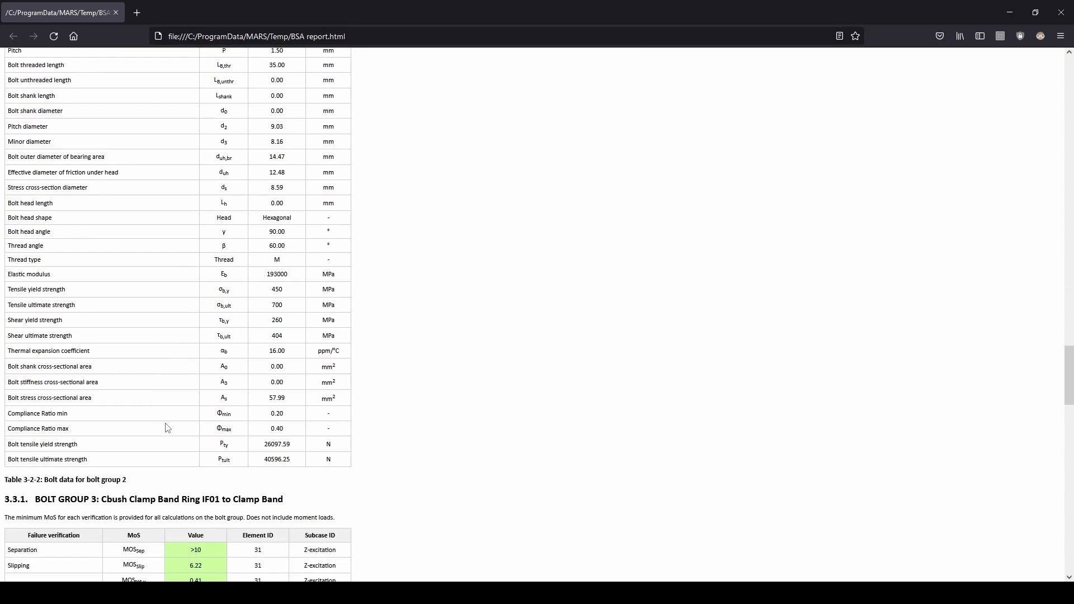